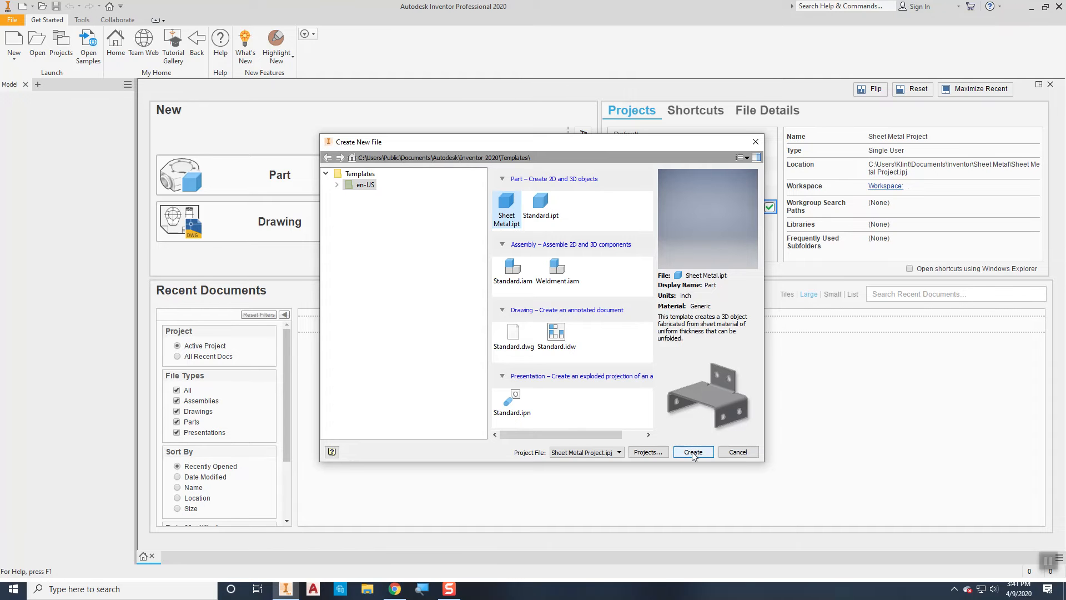
Create a new part from the Sheet Metal.ipt template.
drag(577, 143, 565, 274)
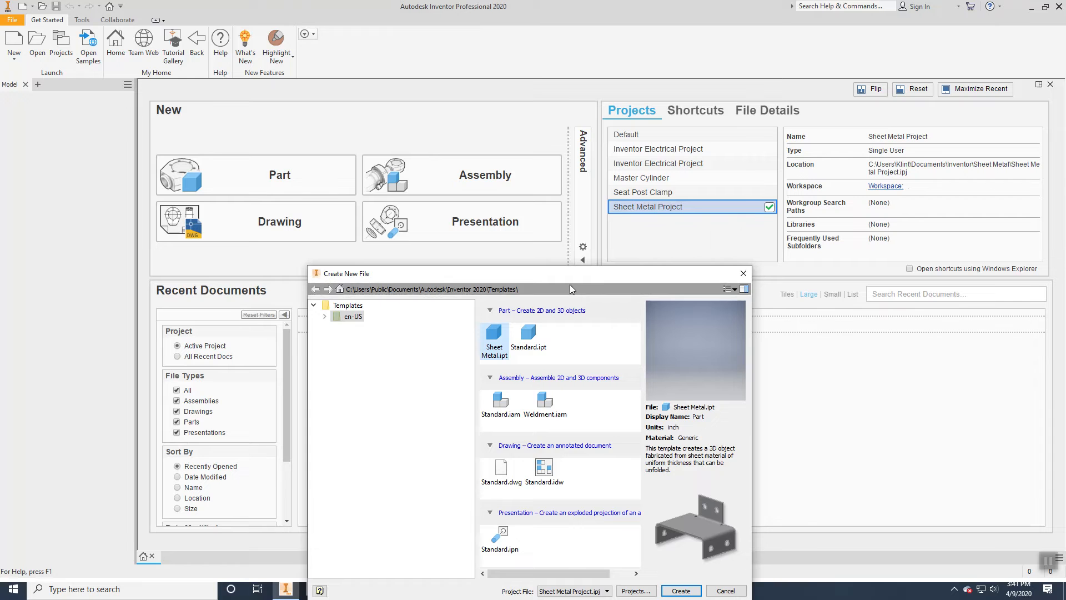
drag(545, 276, 517, 101)
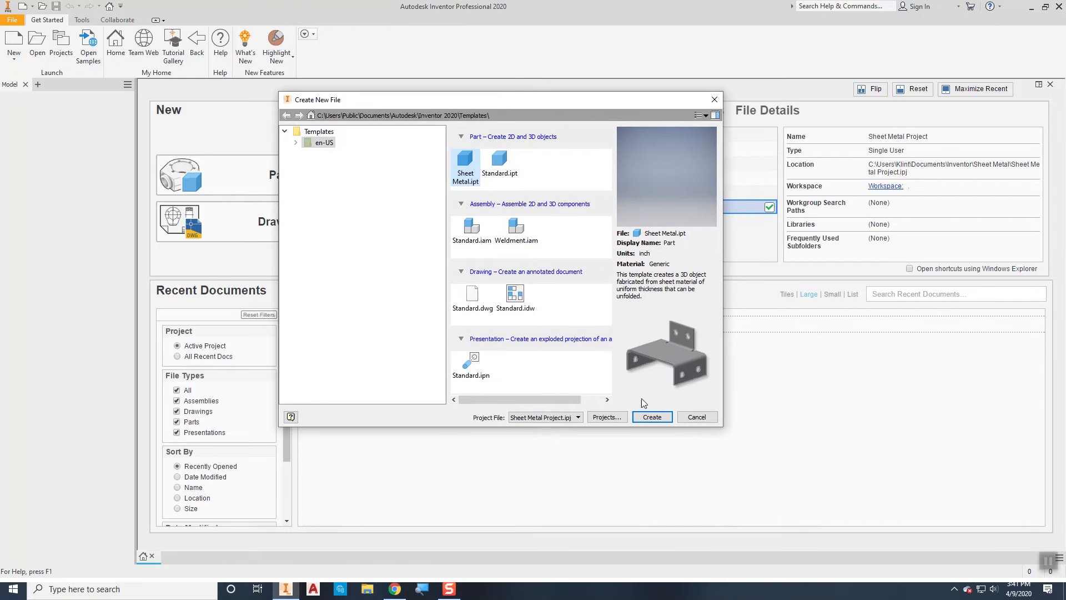
click(651, 417)
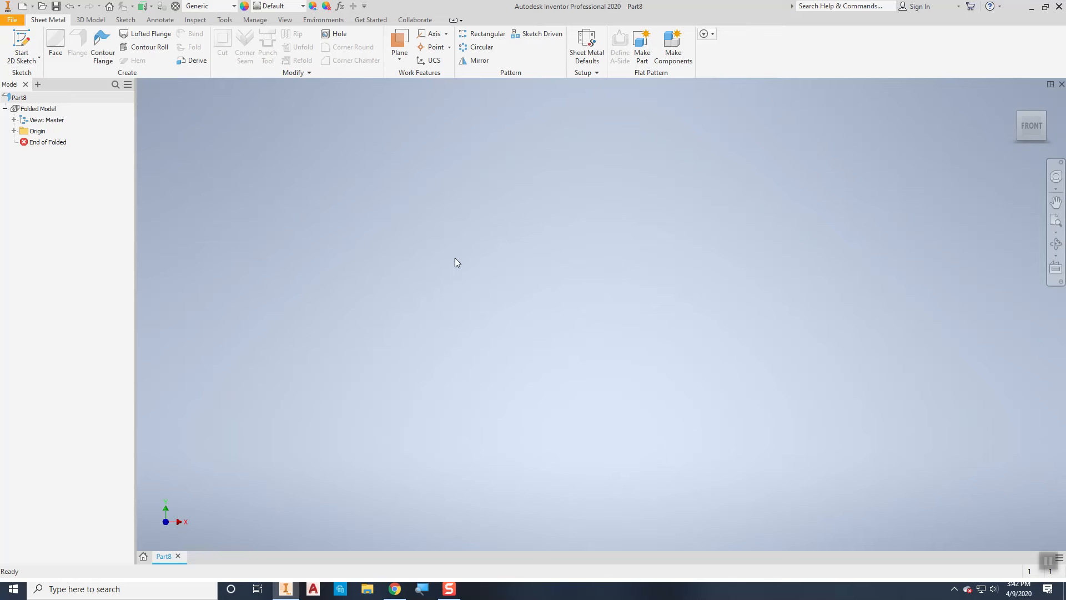
Create a new sheet metal rule named 3 ga Galvanized from the Default rule.
click(587, 45)
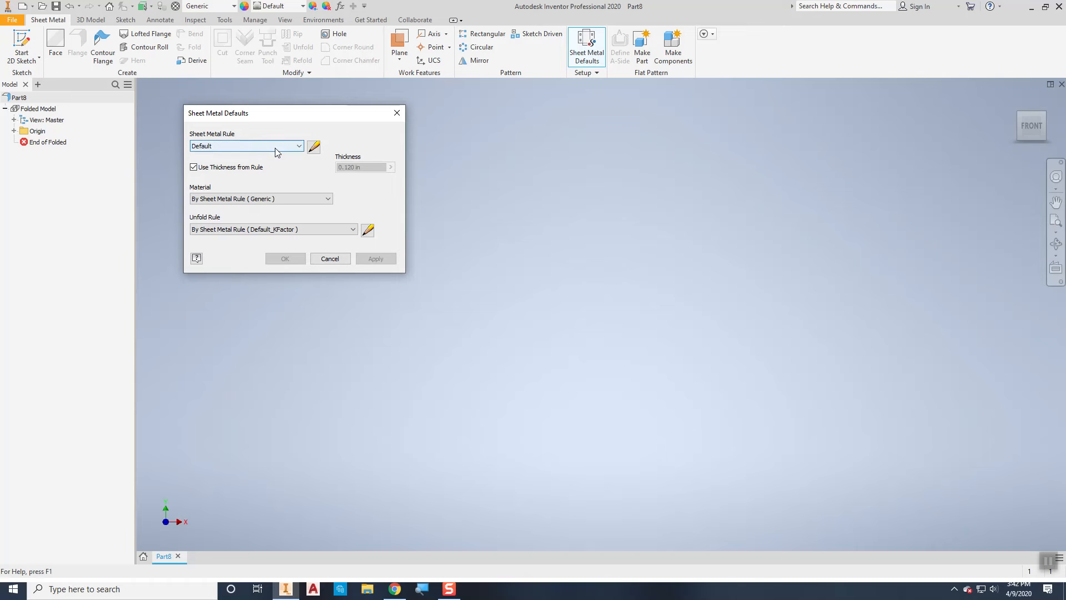
click(314, 146)
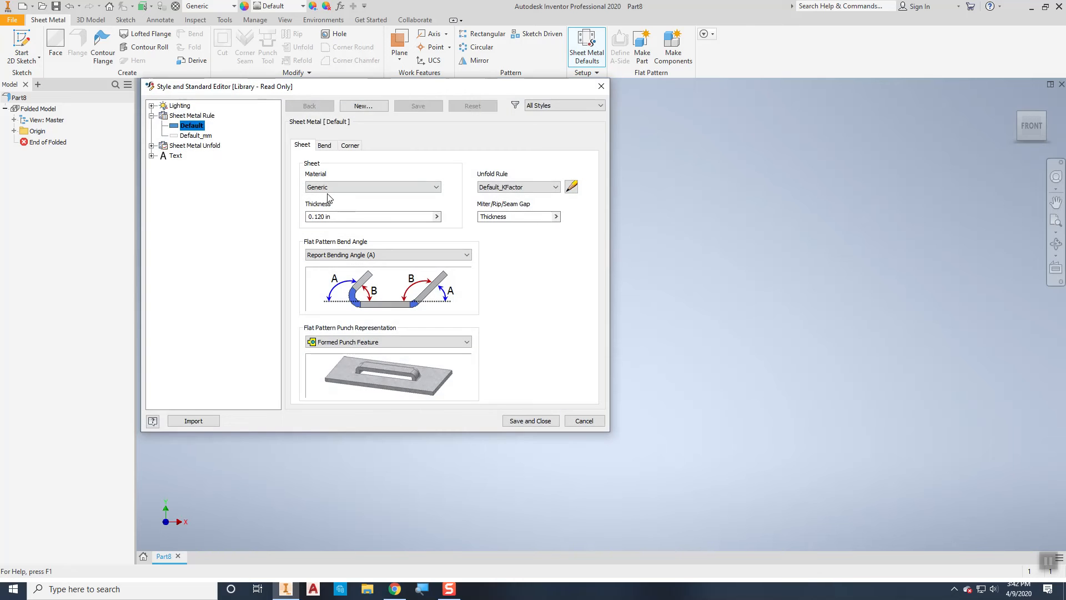
click(347, 107)
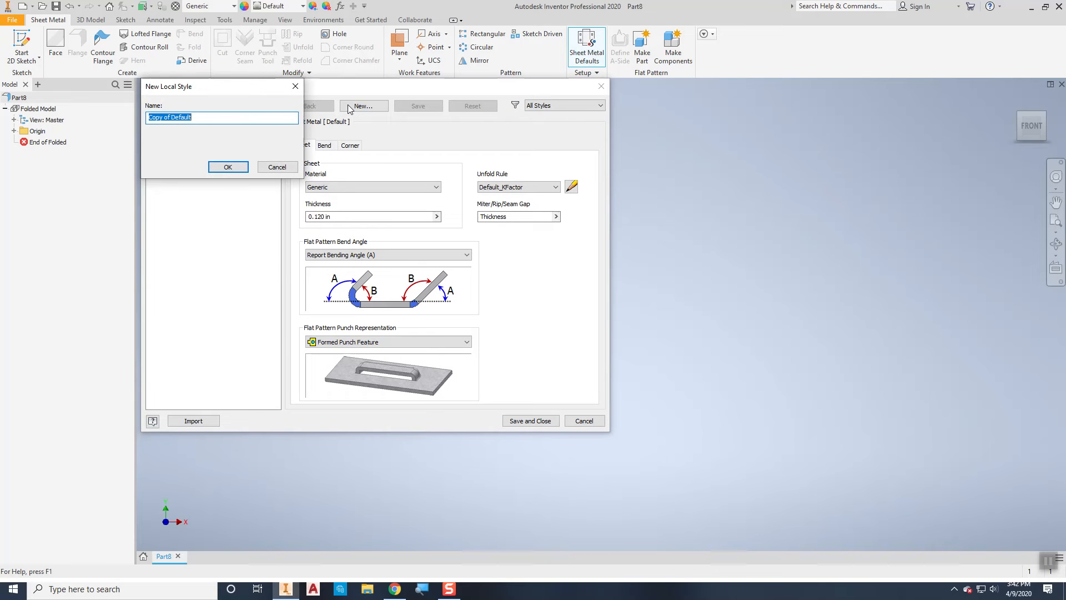
text(3 ga Galvanized)
key(Return)
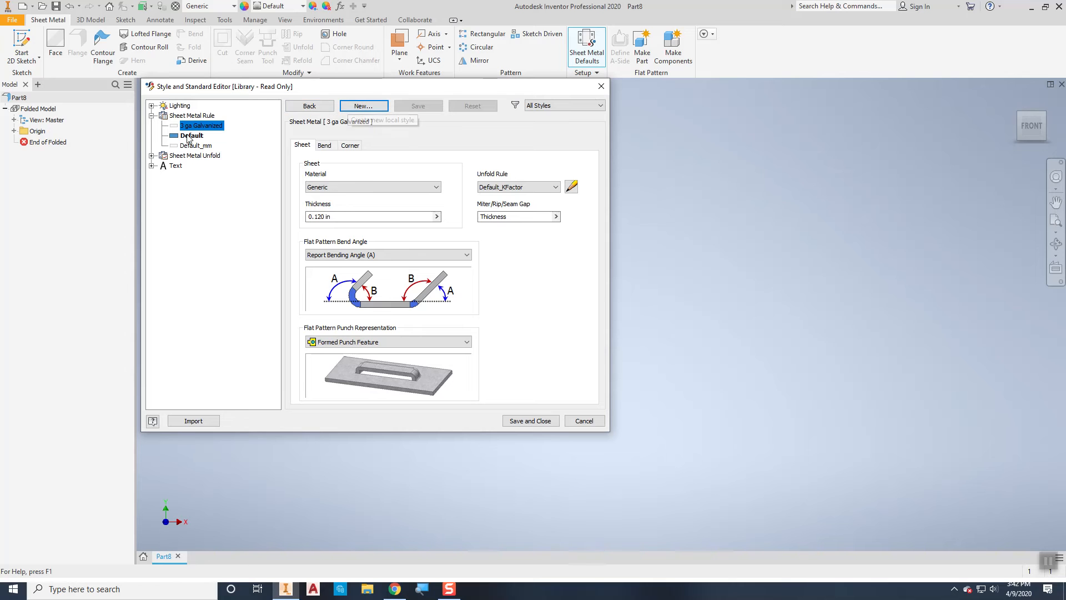
Set the new rule's material to Steel, Alloy and its thickness to .2391.
click(344, 188)
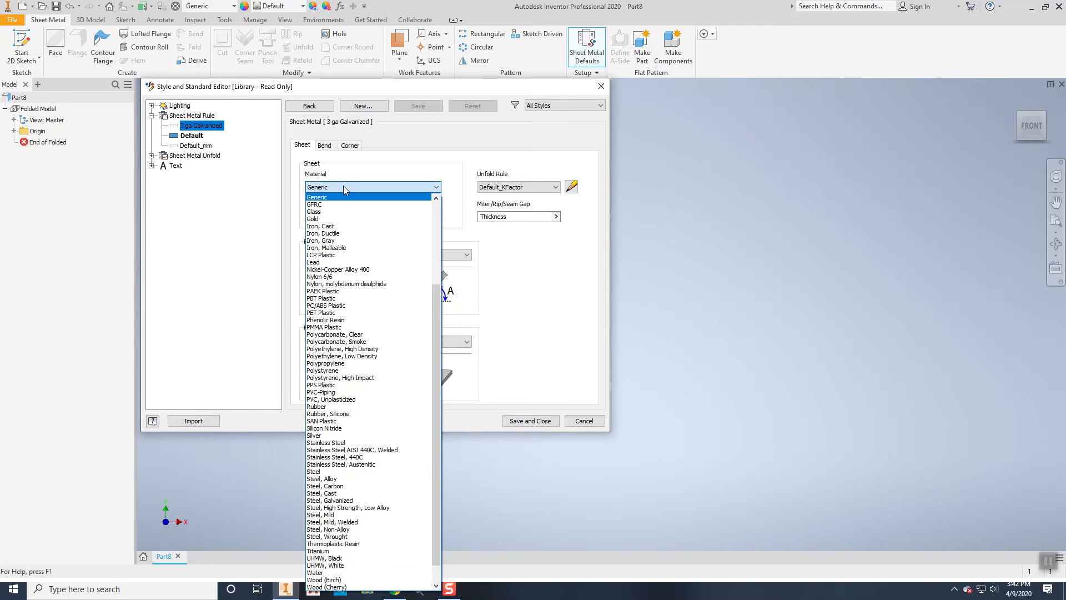
click(333, 478)
click(331, 217)
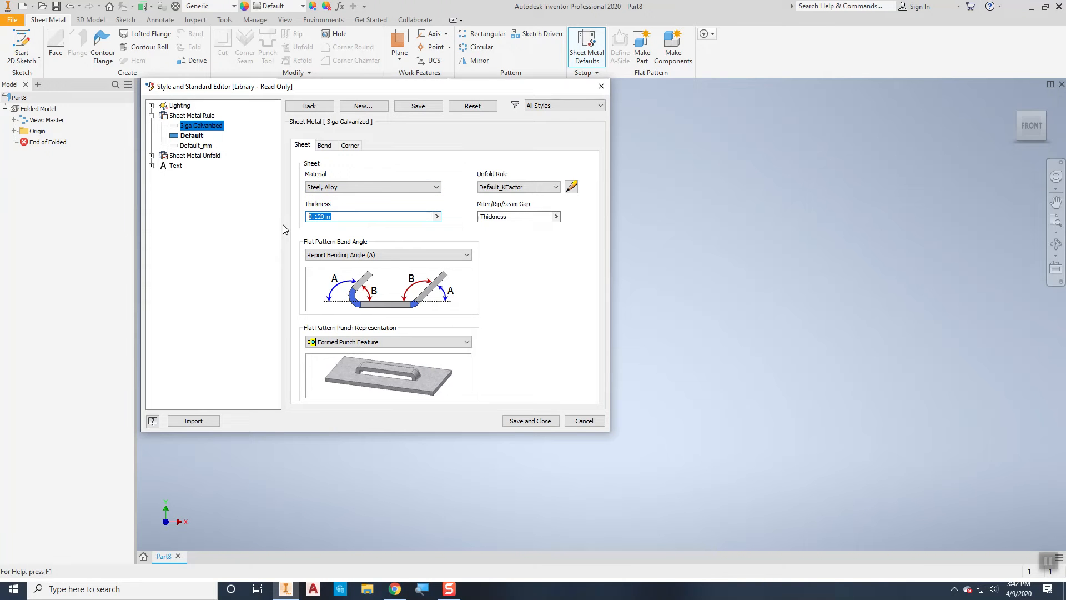
text(.2391)
Set the rule's bend relief shape and two-bend intersection relief shape to Round, and save the rule.
click(325, 145)
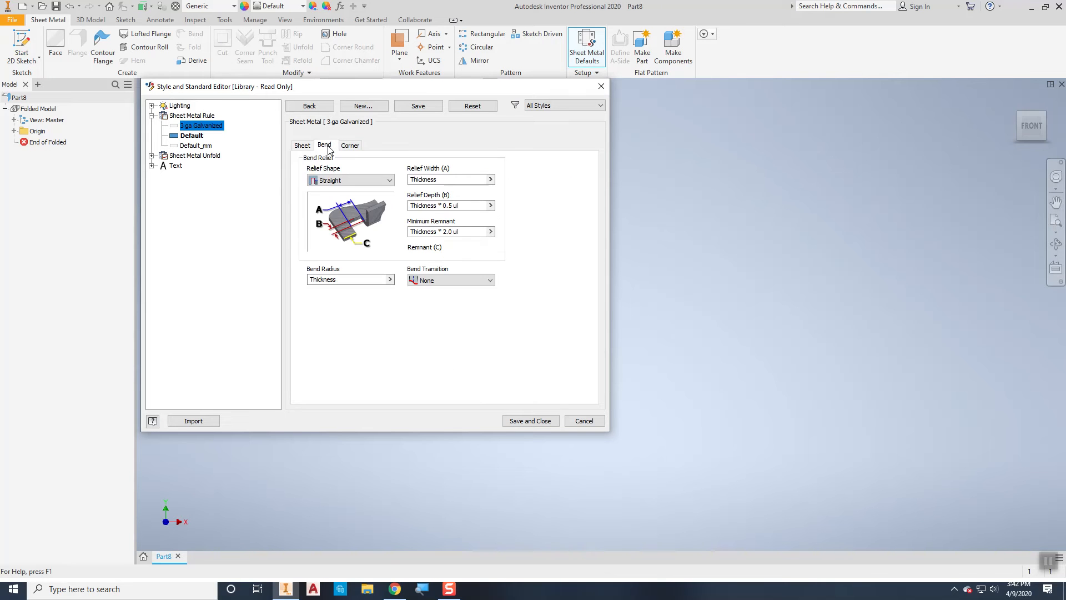
click(333, 180)
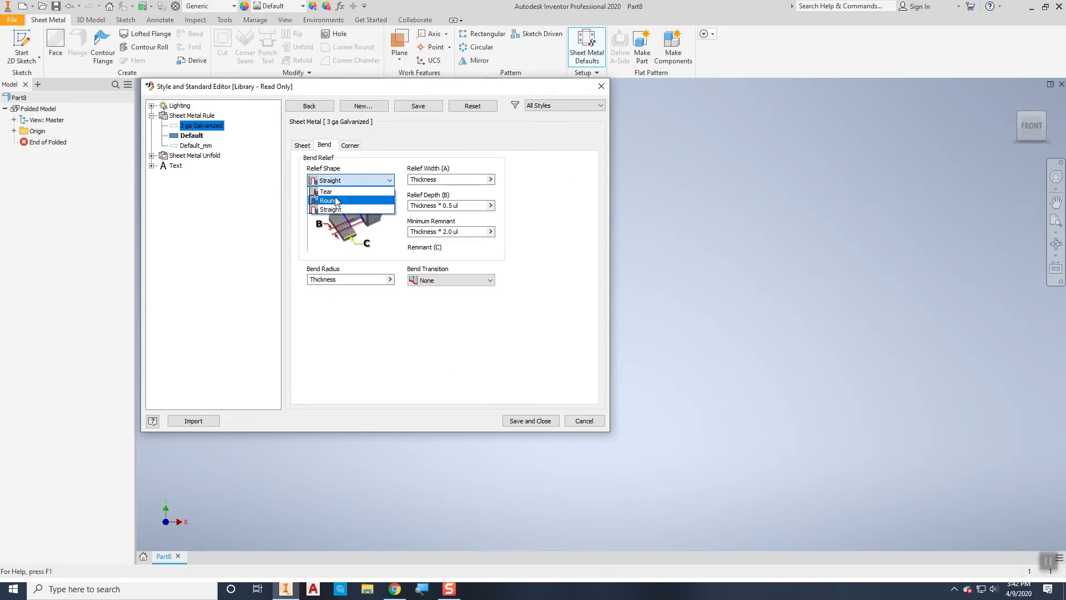
click(336, 200)
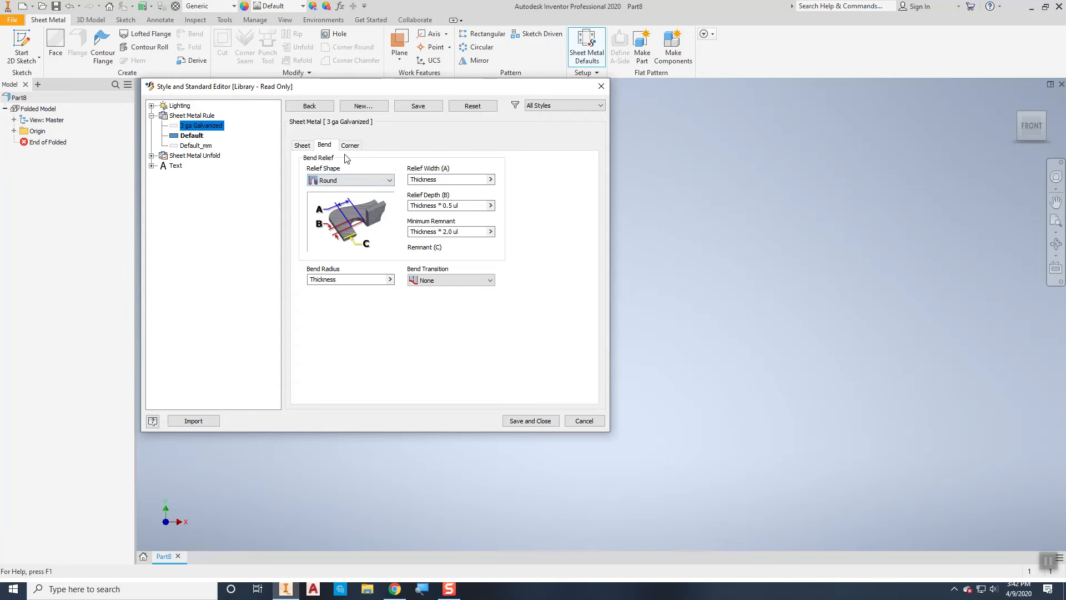
click(350, 145)
click(347, 181)
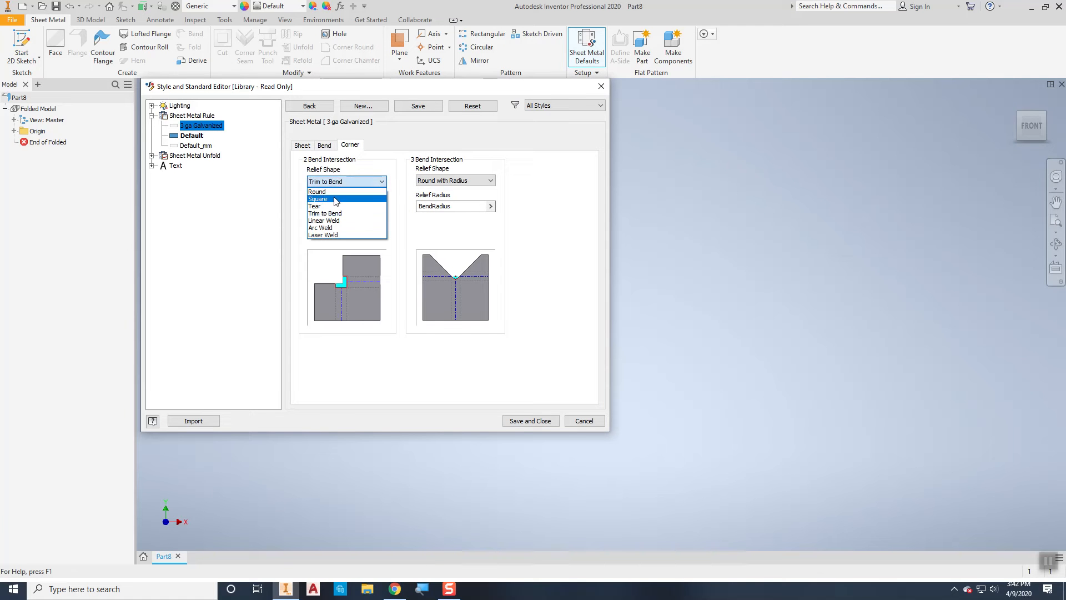
click(320, 192)
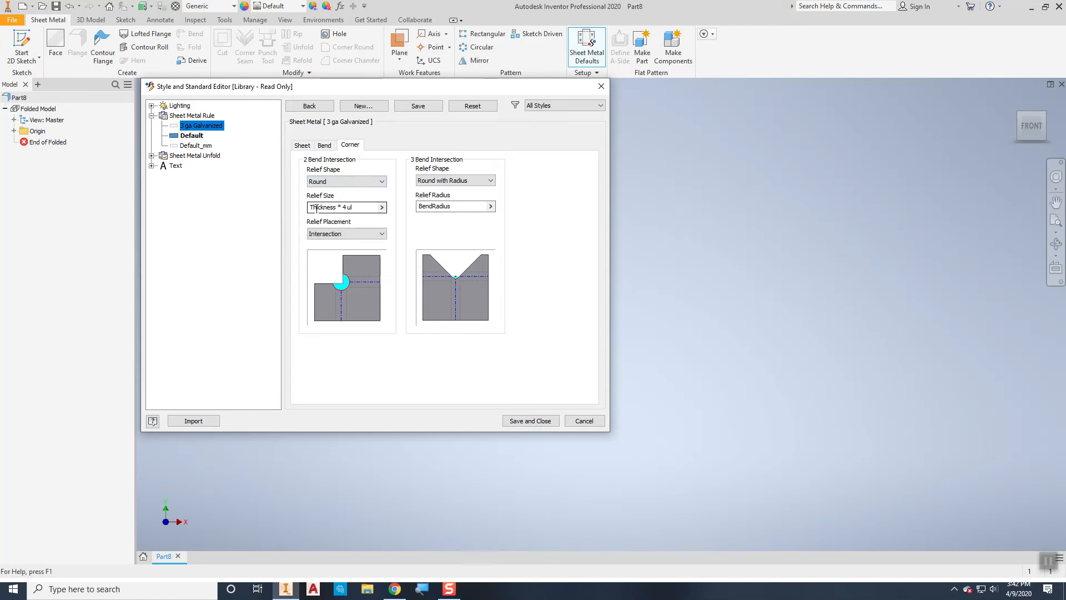
click(329, 146)
click(307, 151)
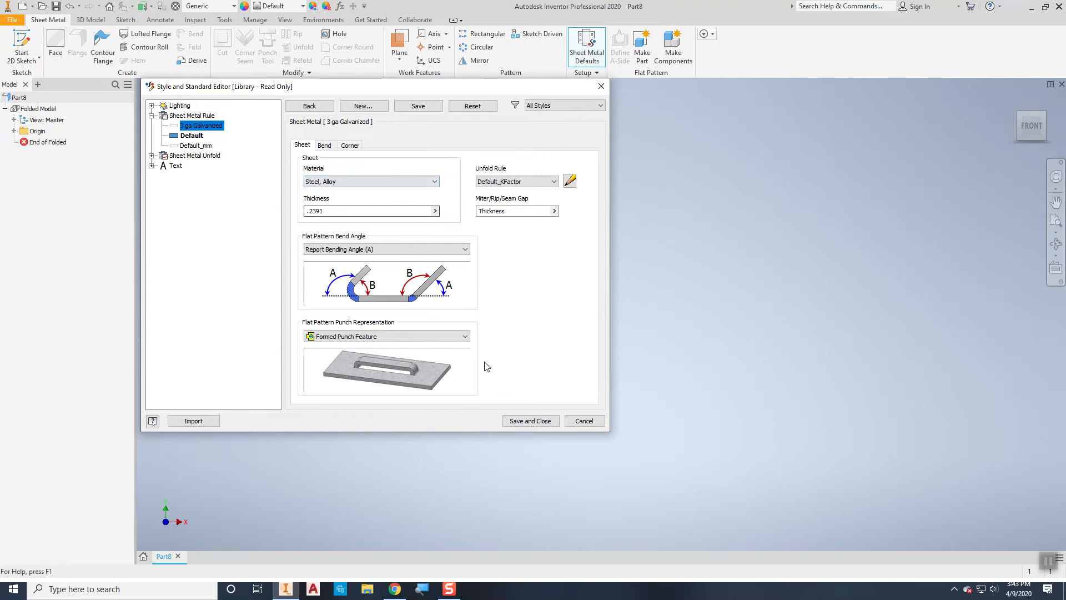
click(417, 106)
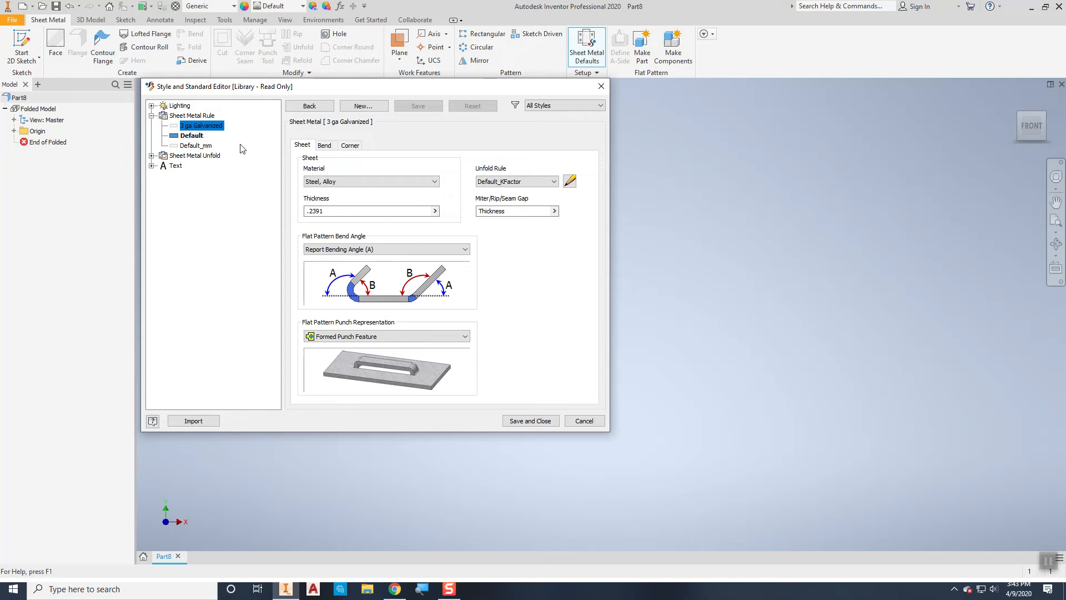
Rename the 3 ga Galvanized sheet metal rule as 3 ga Steel.
click(210, 128)
right_click(210, 128)
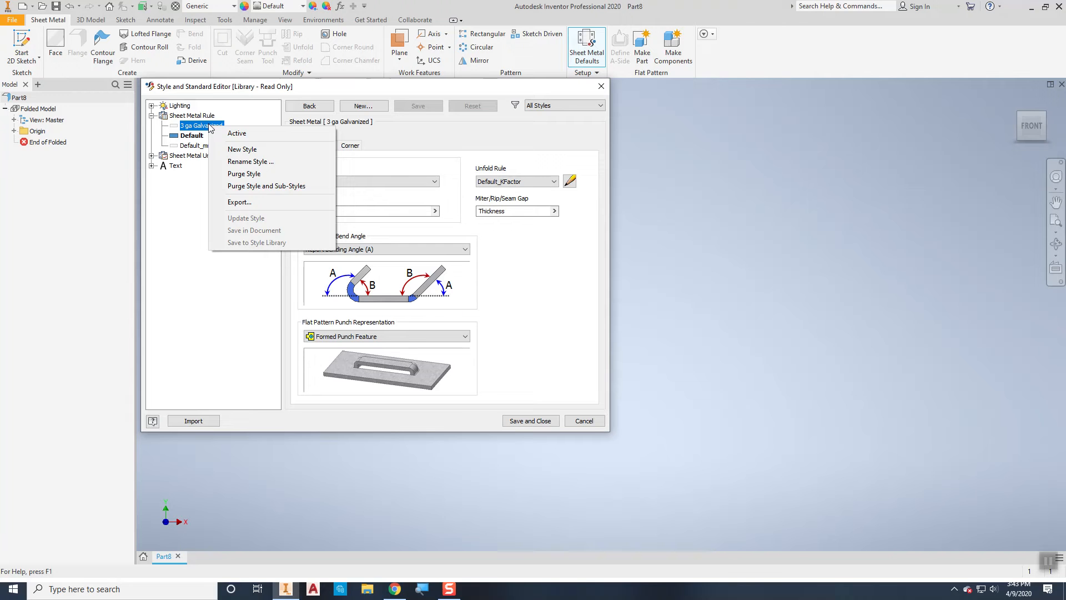
click(242, 149)
click(198, 120)
key(BackSpace)
key(BackSpace)
key(BackSpace)
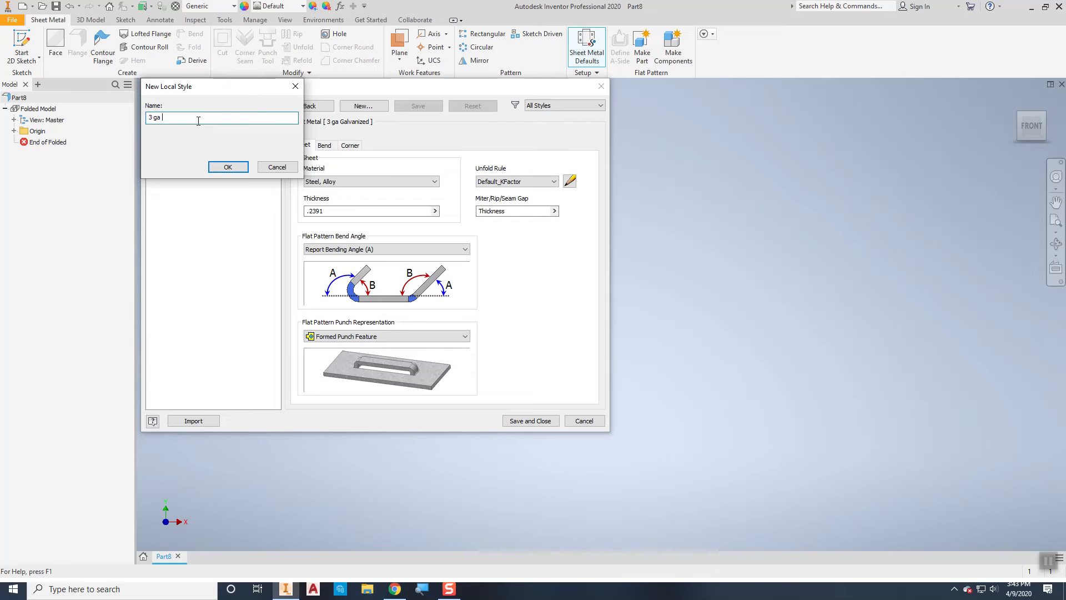
text(Steel)
key(Return)
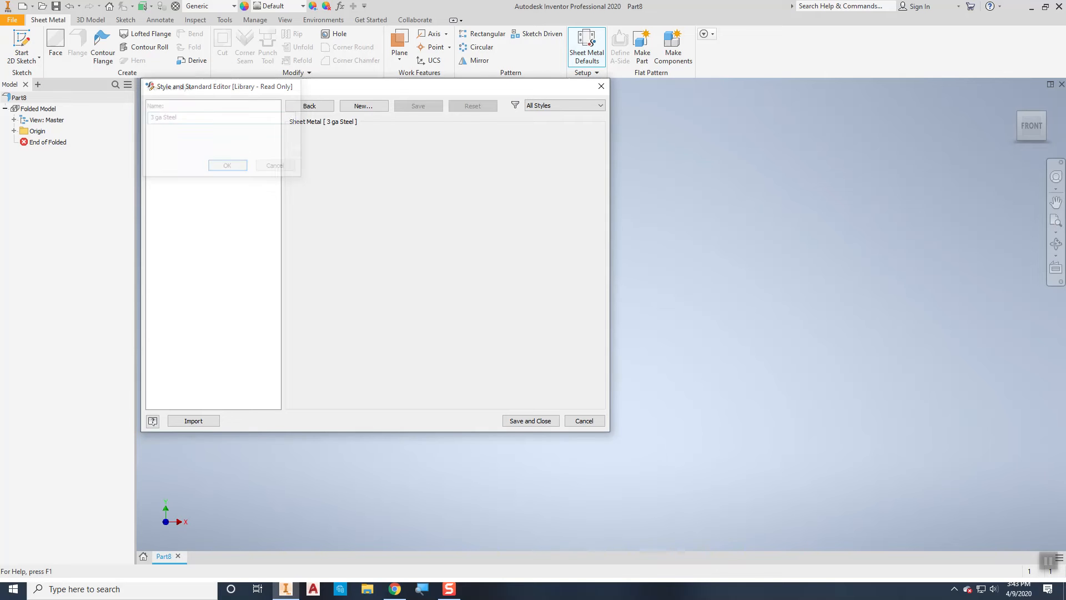
Create another sheet metal rule named 7 ga Galvanized based on the 3 ga Steel rule.
click(364, 106)
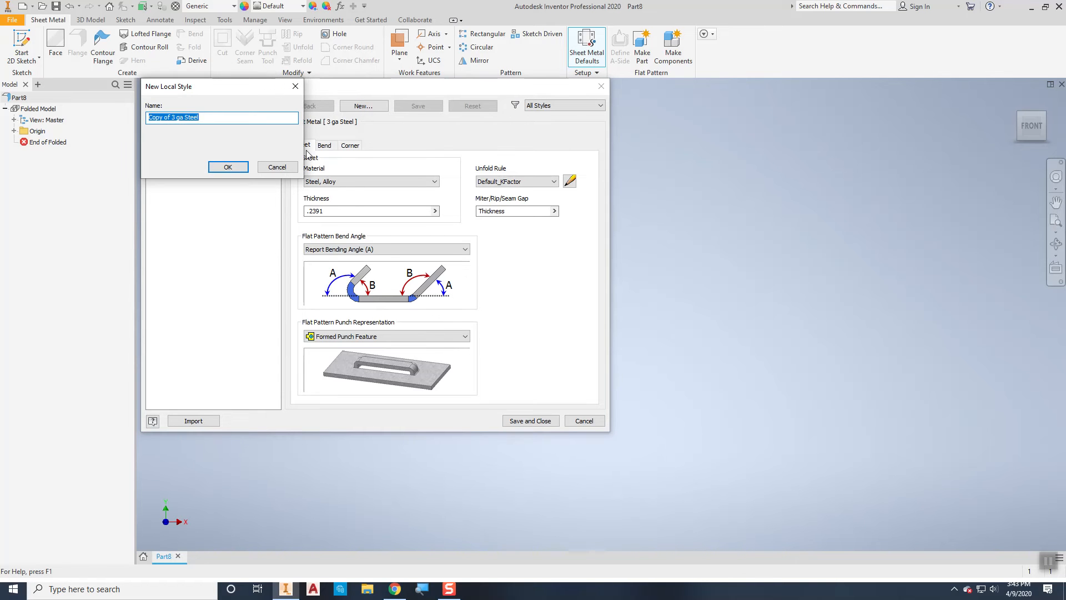
text(7 ga Galvanized)
click(228, 167)
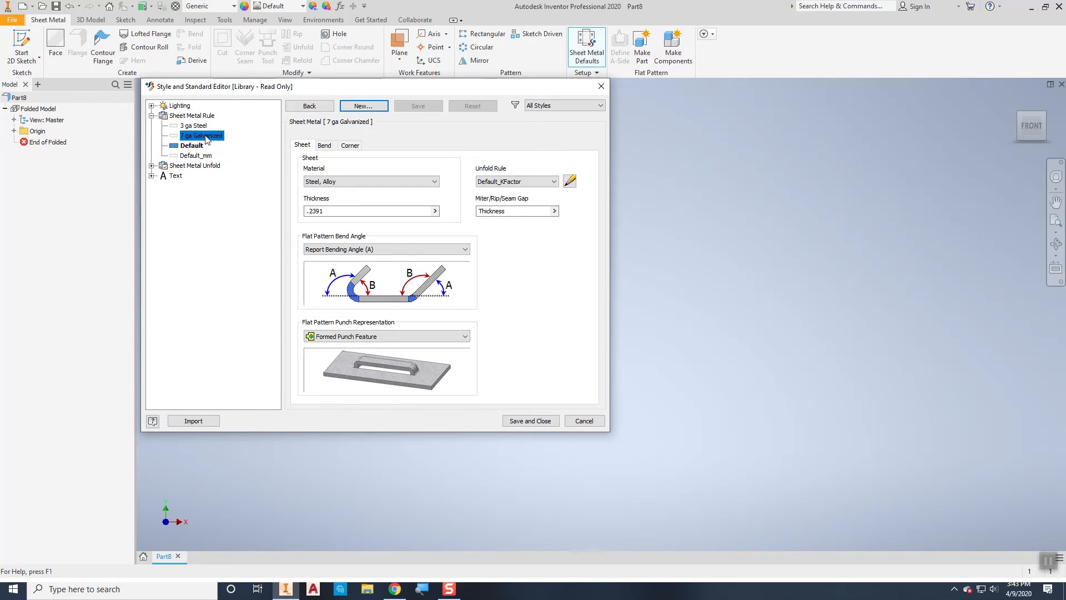
Set the 7 ga Galvanized rule's material to Steel, Galvanized and its thickness to .1793, and save the rule.
click(328, 182)
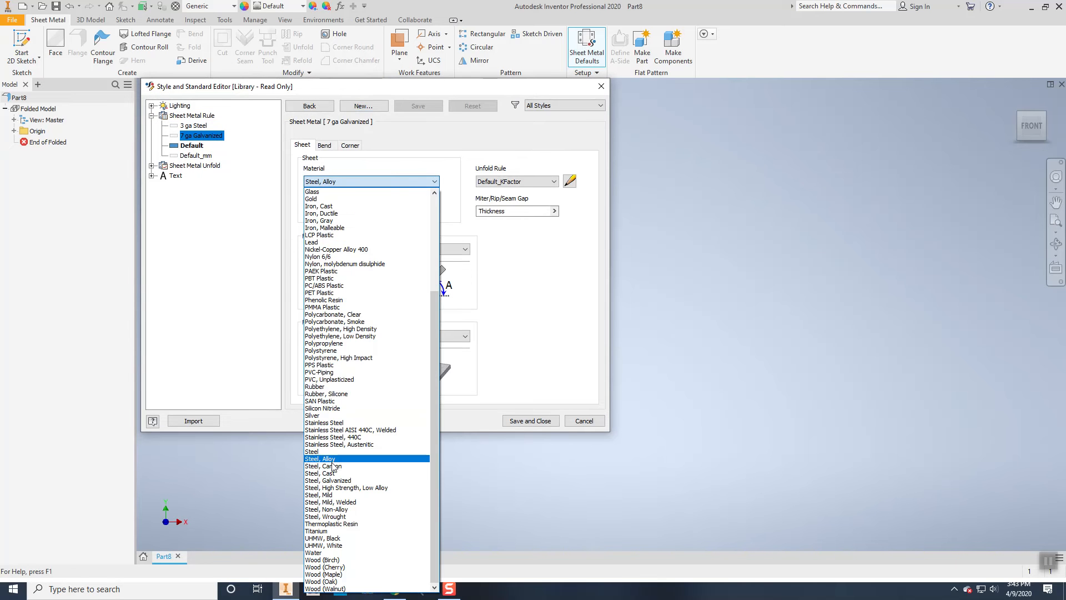
click(341, 481)
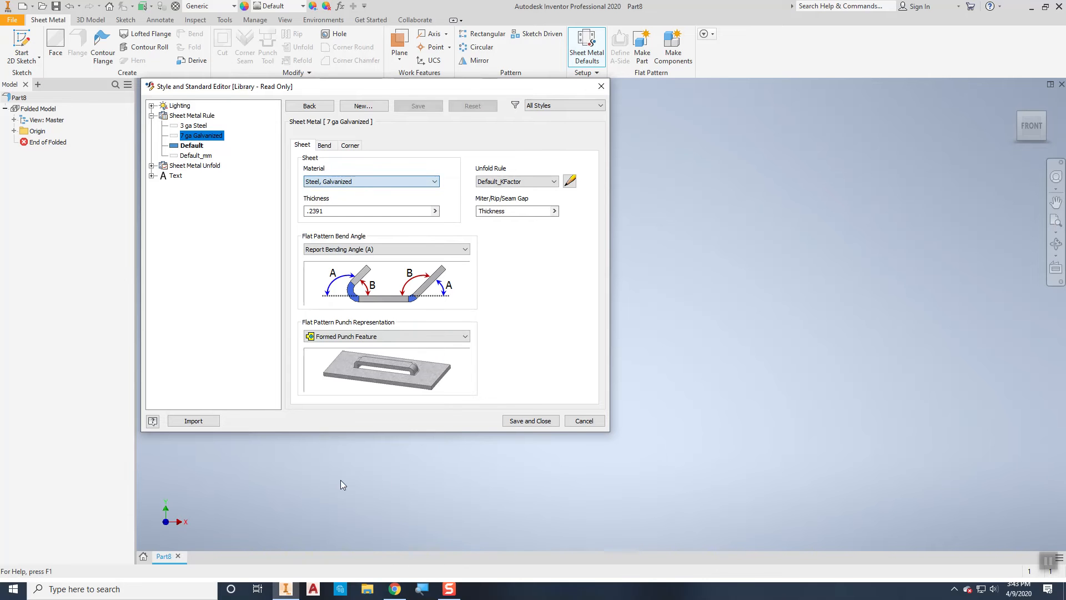
click(329, 211)
drag(329, 214, 286, 213)
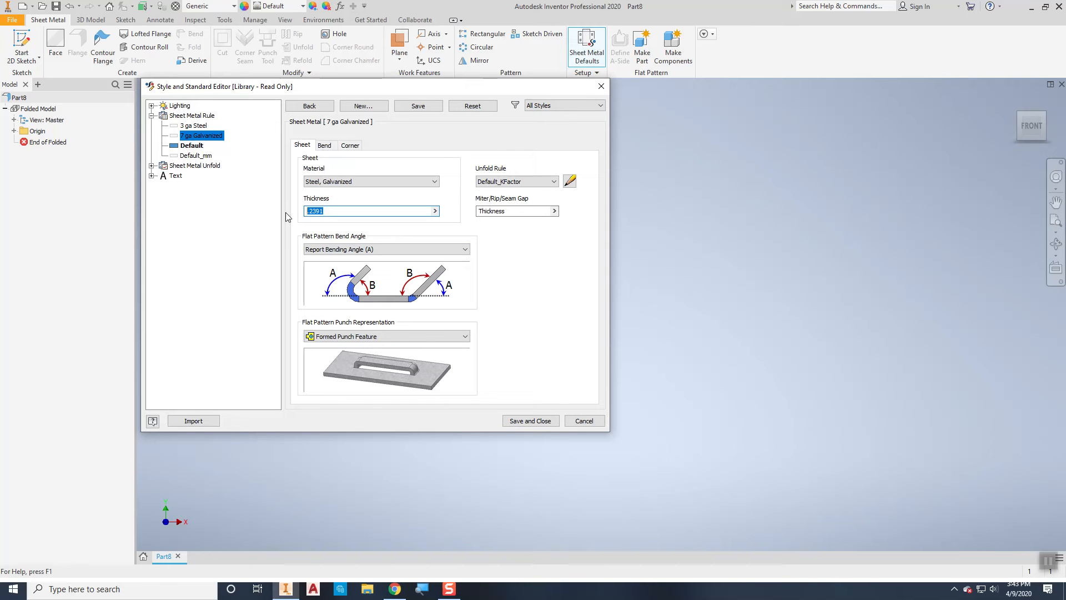
text(.1793)
click(328, 146)
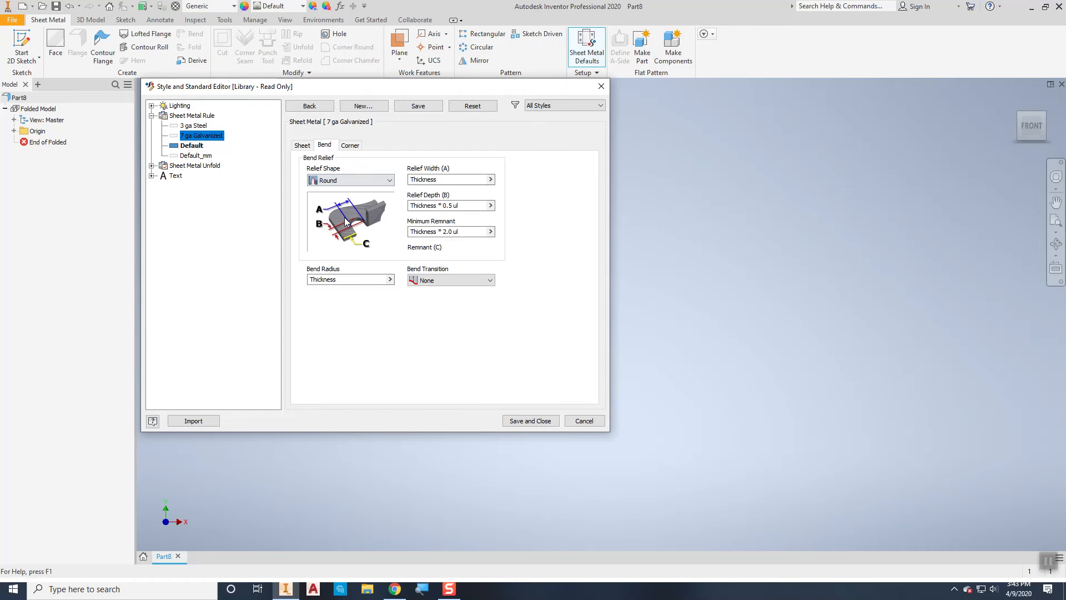
click(348, 145)
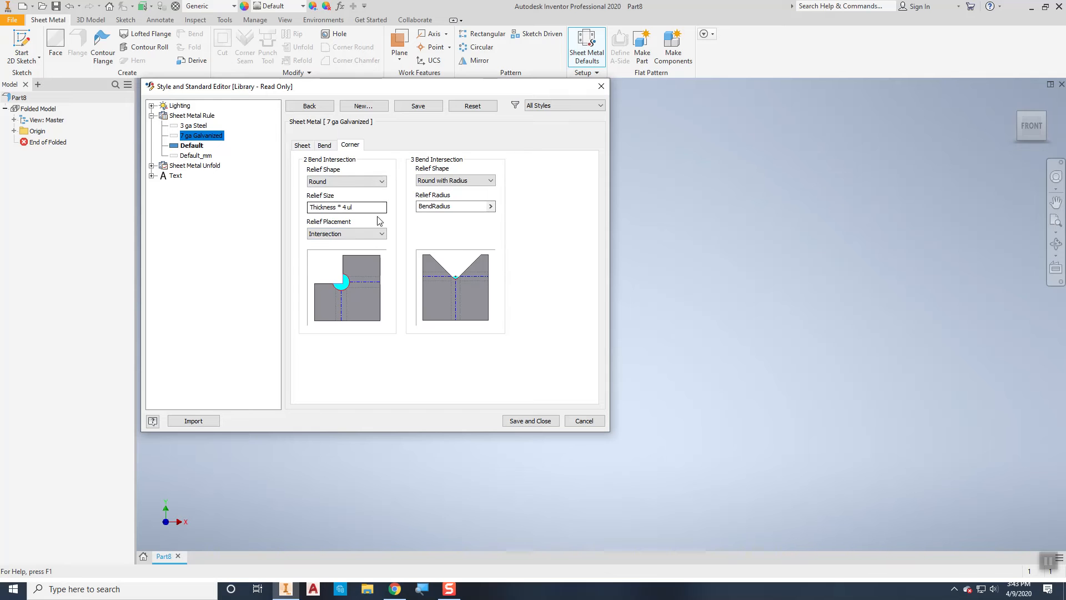
click(303, 145)
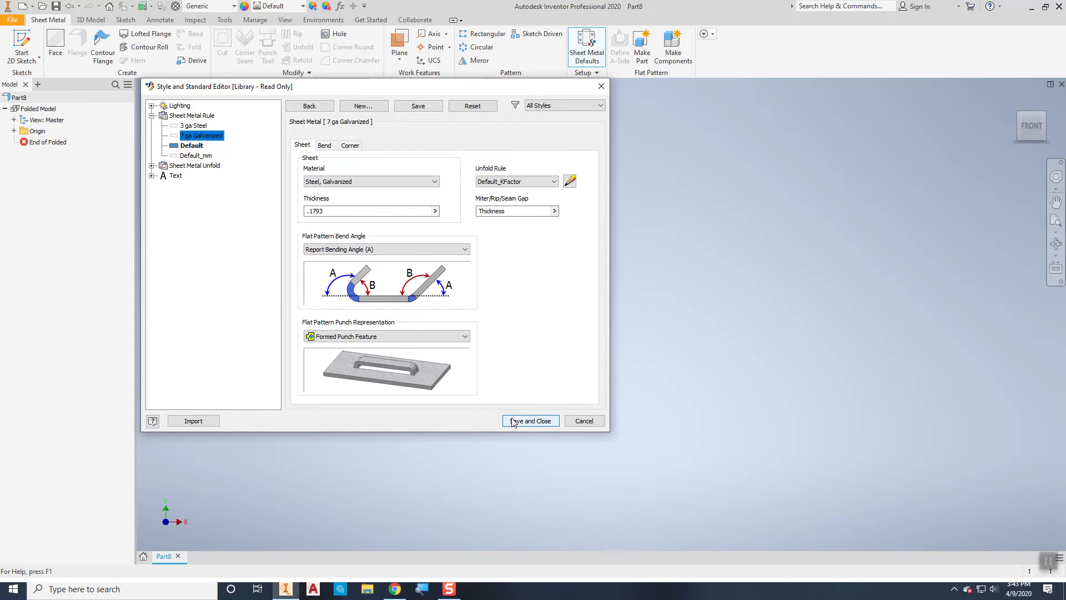
click(514, 421)
Make 7 ga Galvanized the part's active sheet metal rule.
click(250, 146)
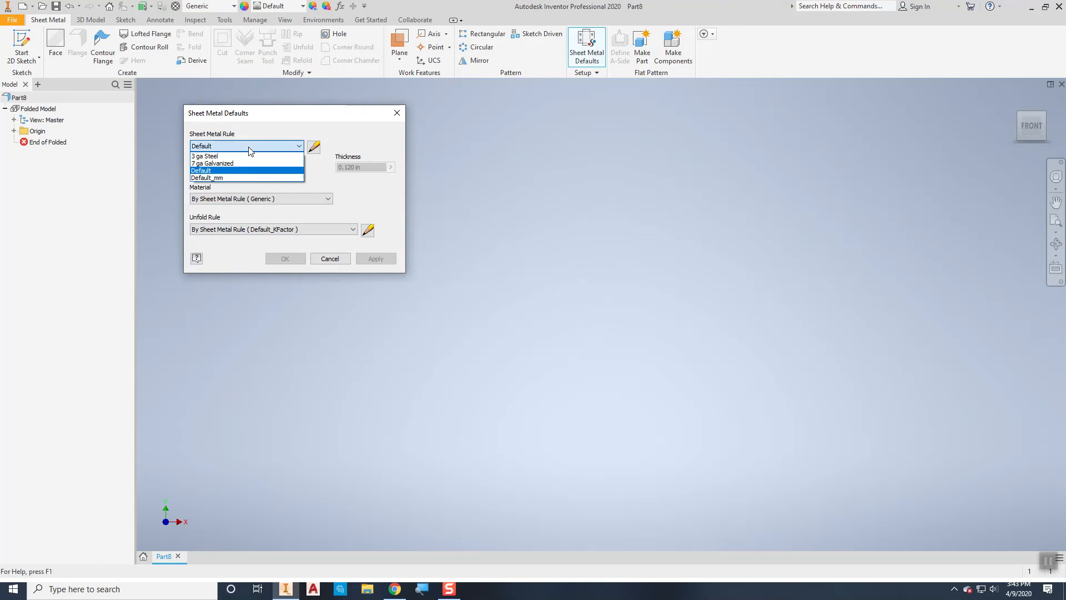
click(221, 164)
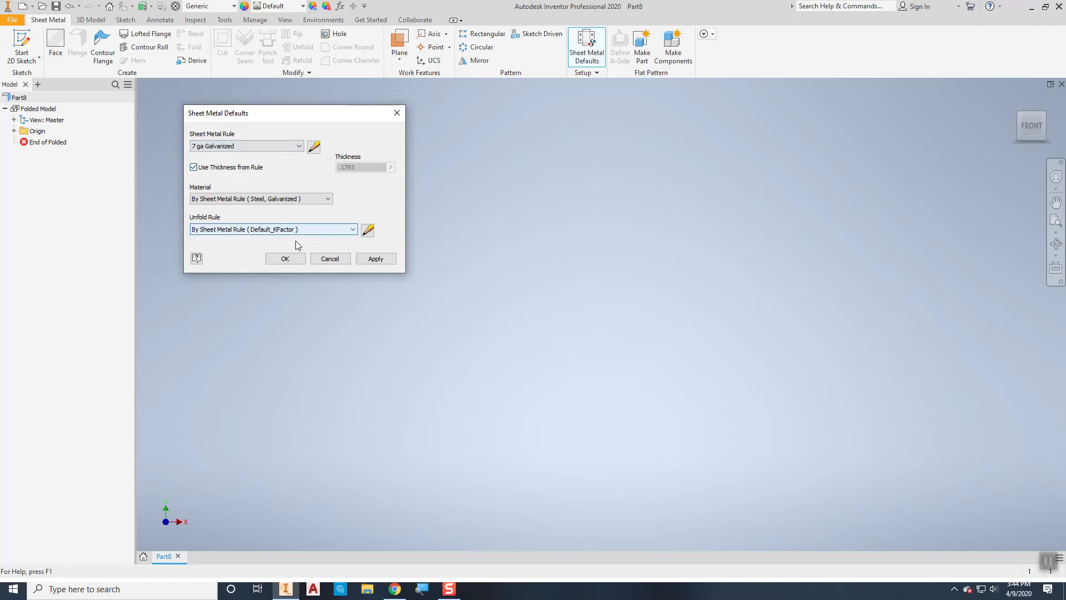
click(293, 259)
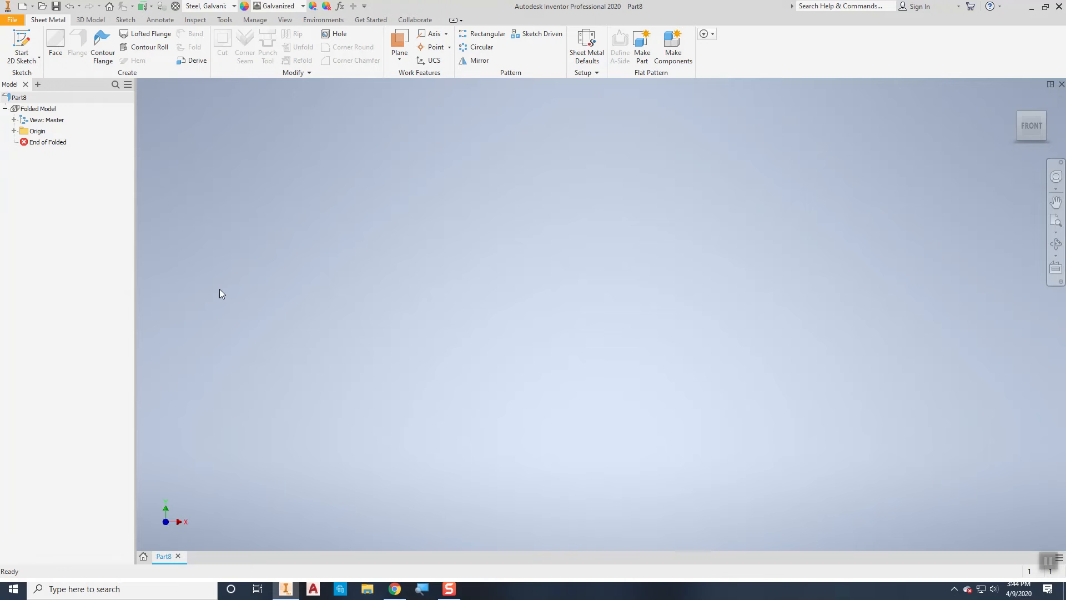
Start a 2D sketch on the horizontal XZ origin plane.
click(23, 56)
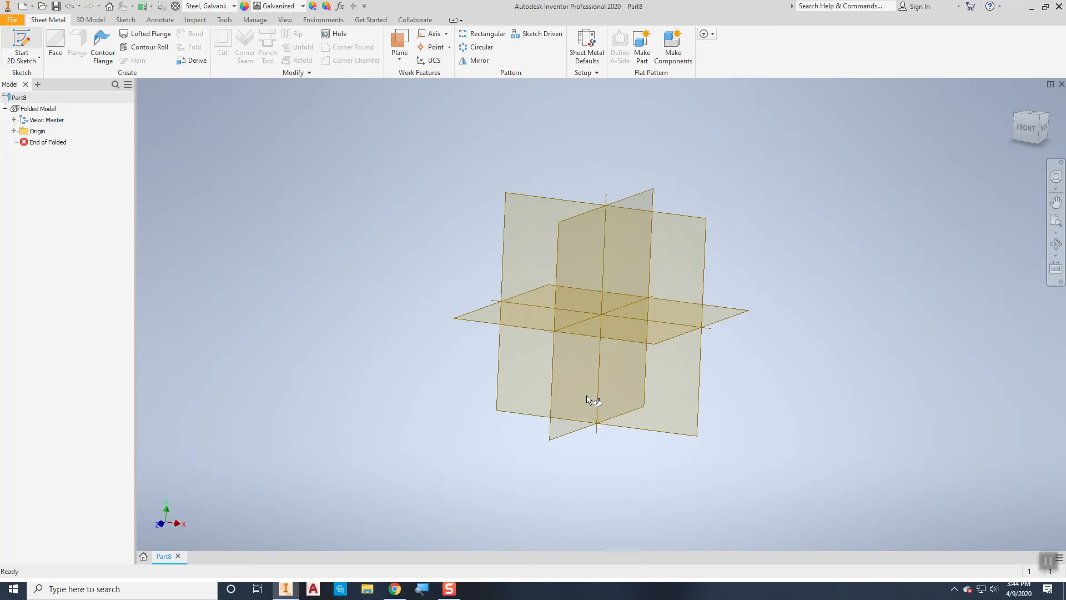
click(439, 310)
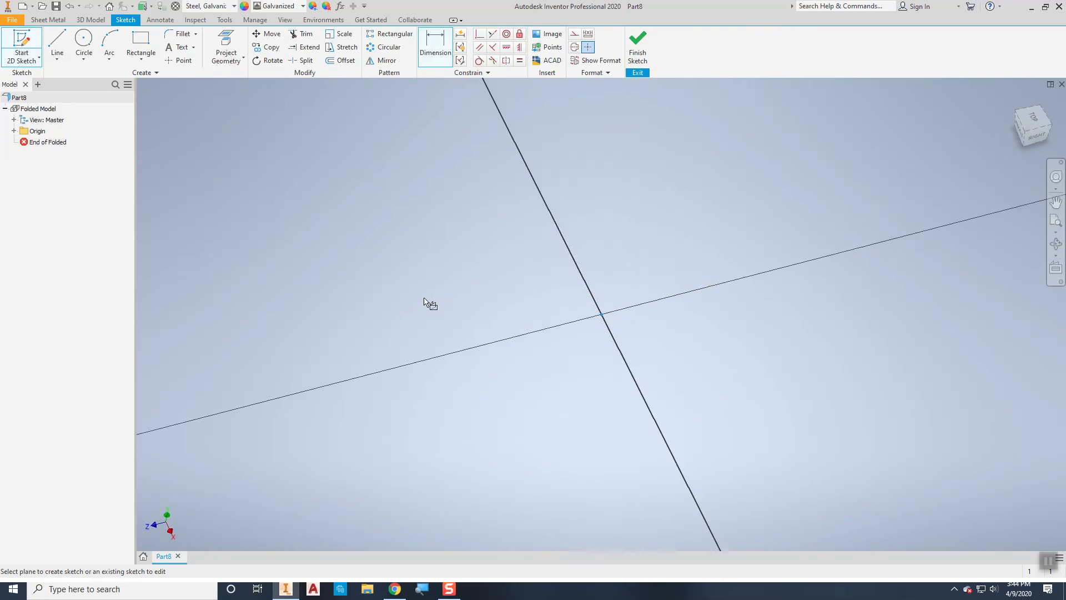
click(1050, 104)
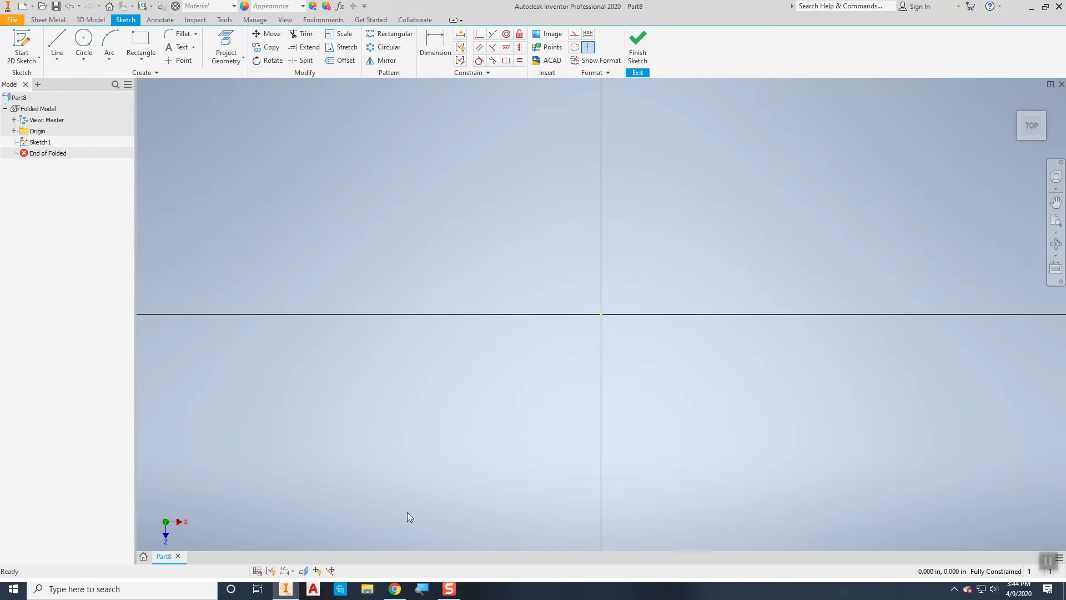
Check the HL angle dimensions in the browser catalog, and sketch a rectangle about 5.8 by 1.9 in from the origin in Inventor.
click(395, 588)
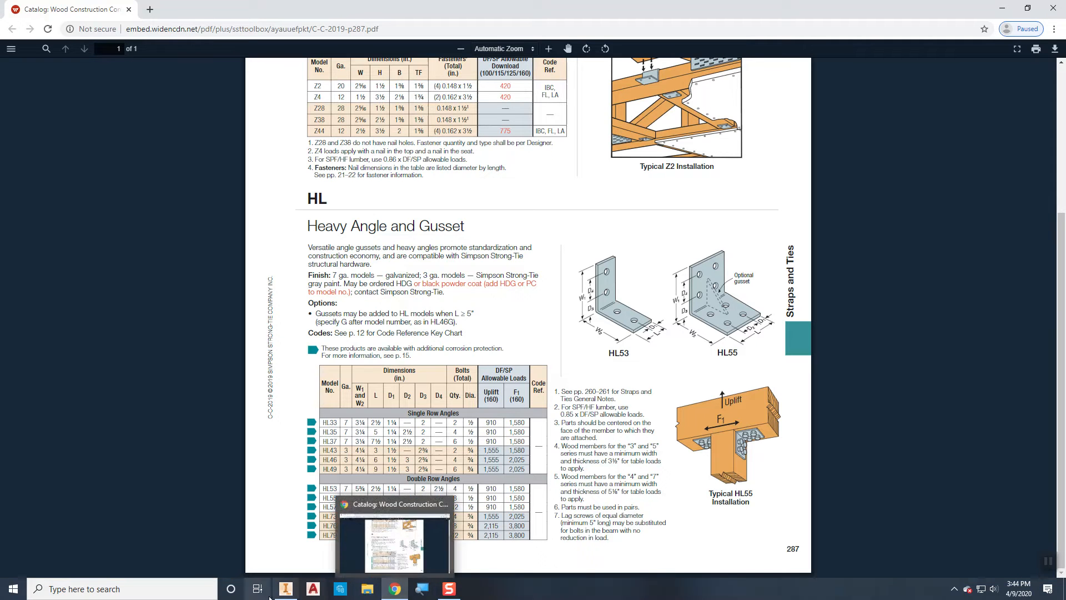
click(286, 588)
click(141, 44)
click(601, 314)
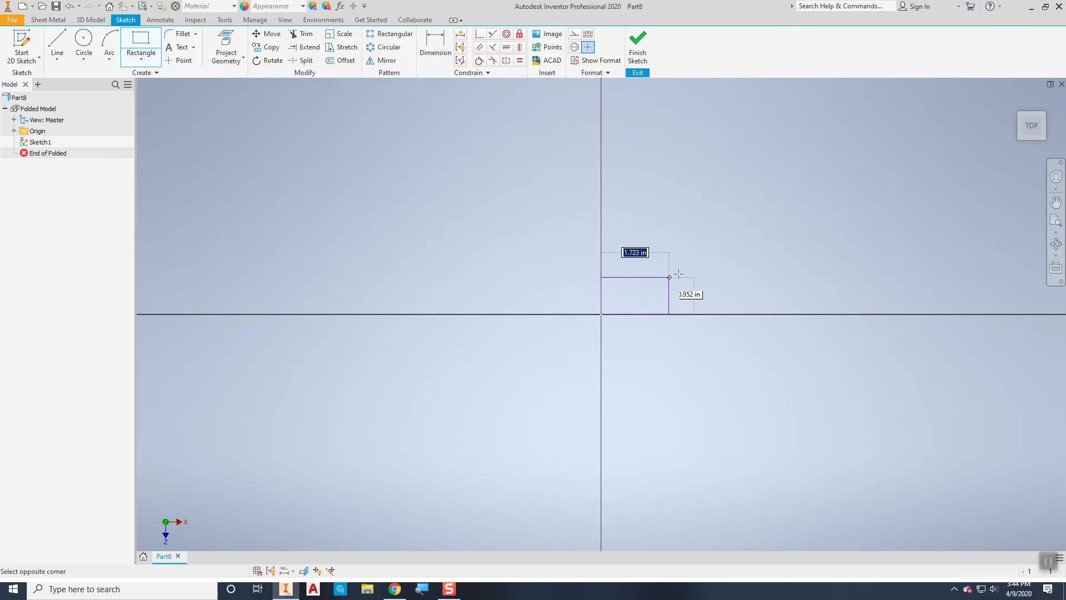
middle_drag(792, 238, 516, 283)
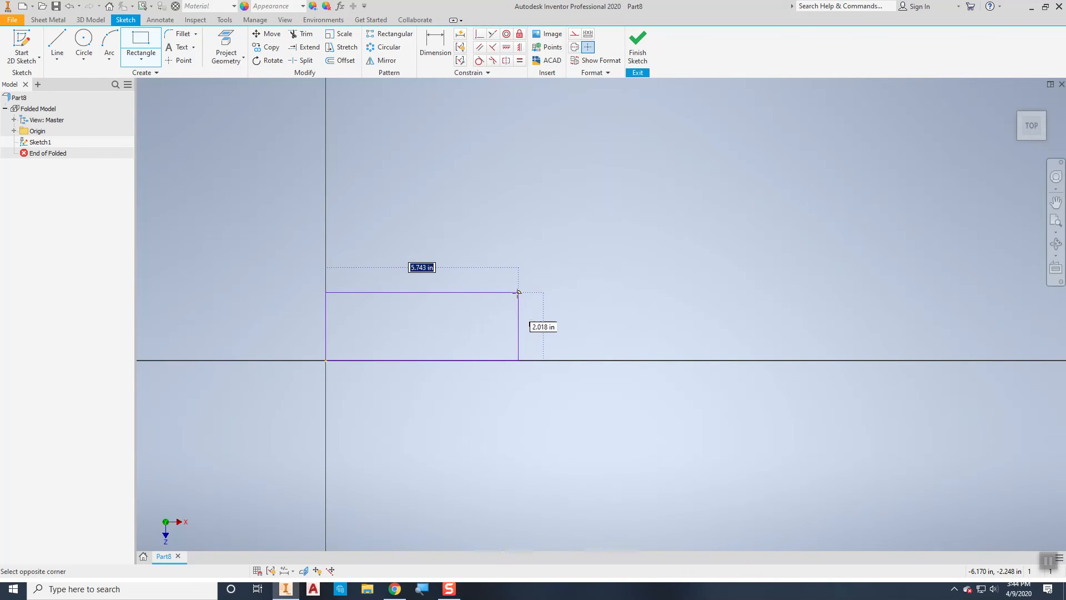
click(522, 295)
Dimension the rectangle's short vertical side with the named parameter L=2.5.
click(436, 47)
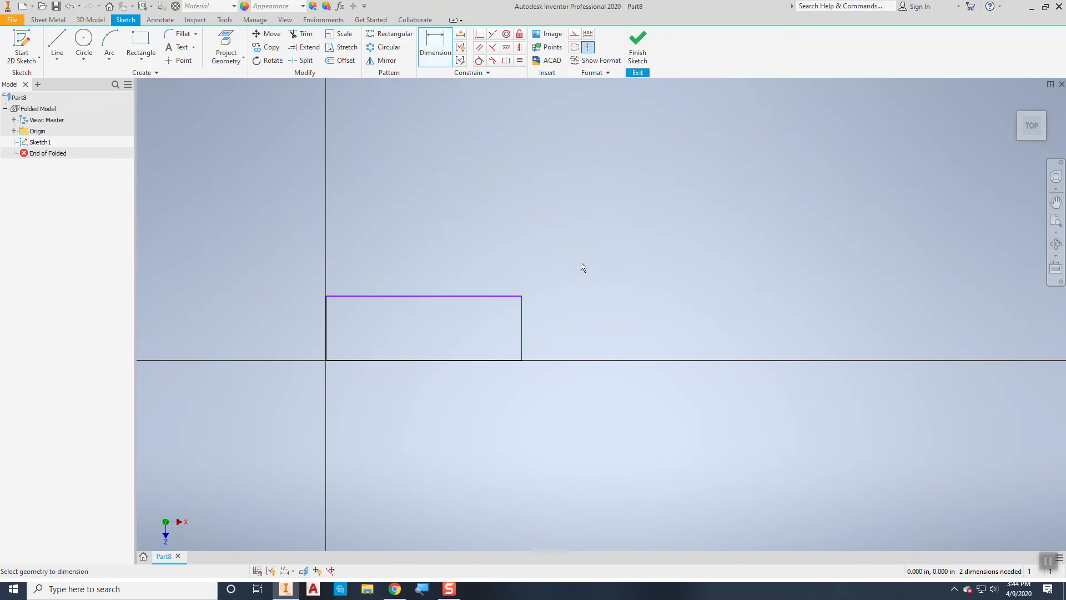
click(522, 324)
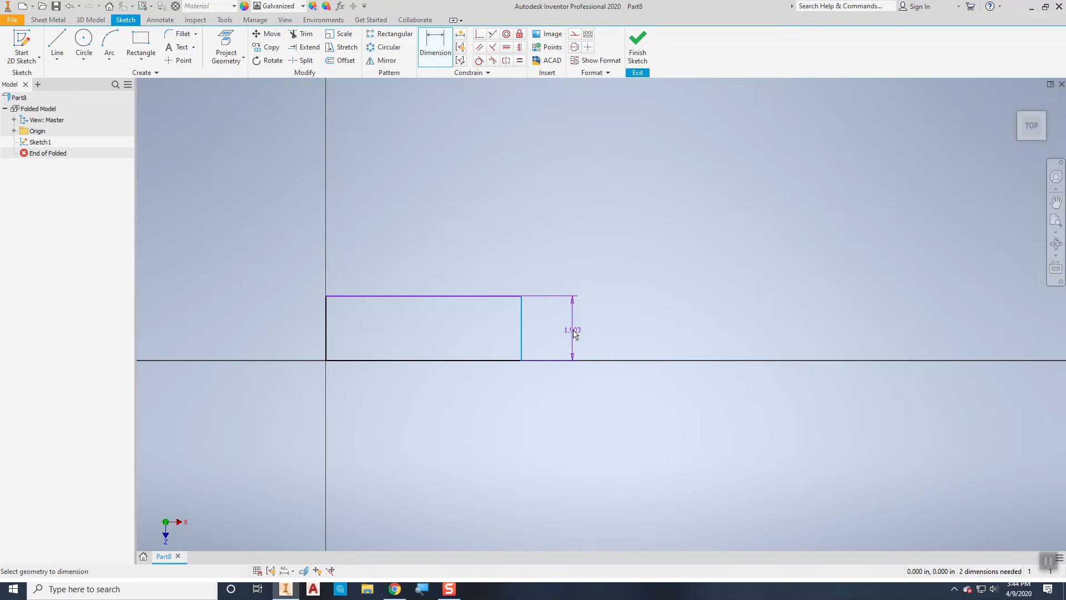
click(573, 332)
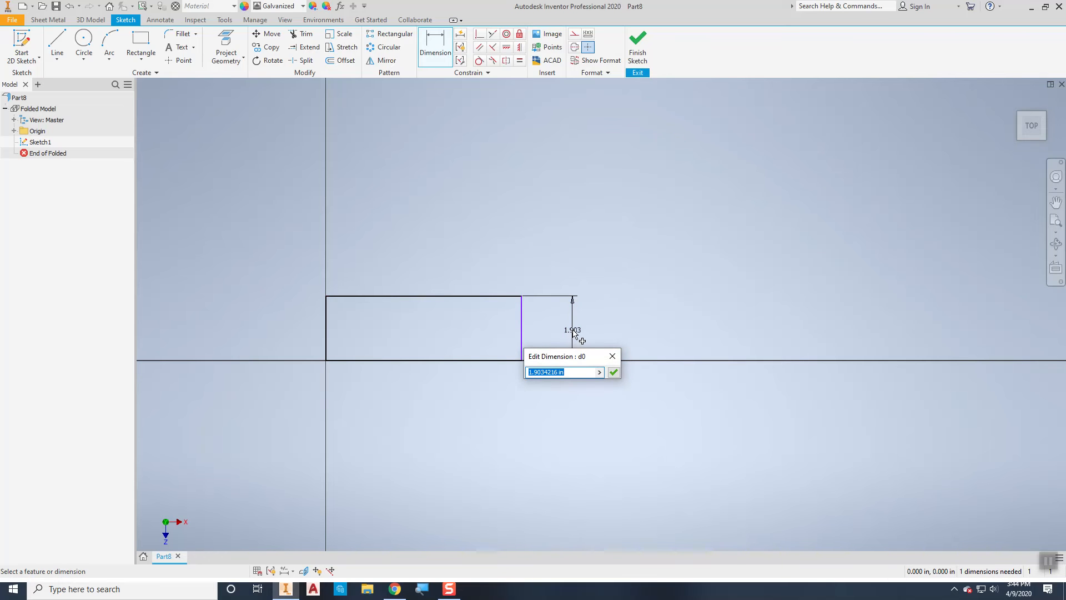
text(L=2.5)
key(Return)
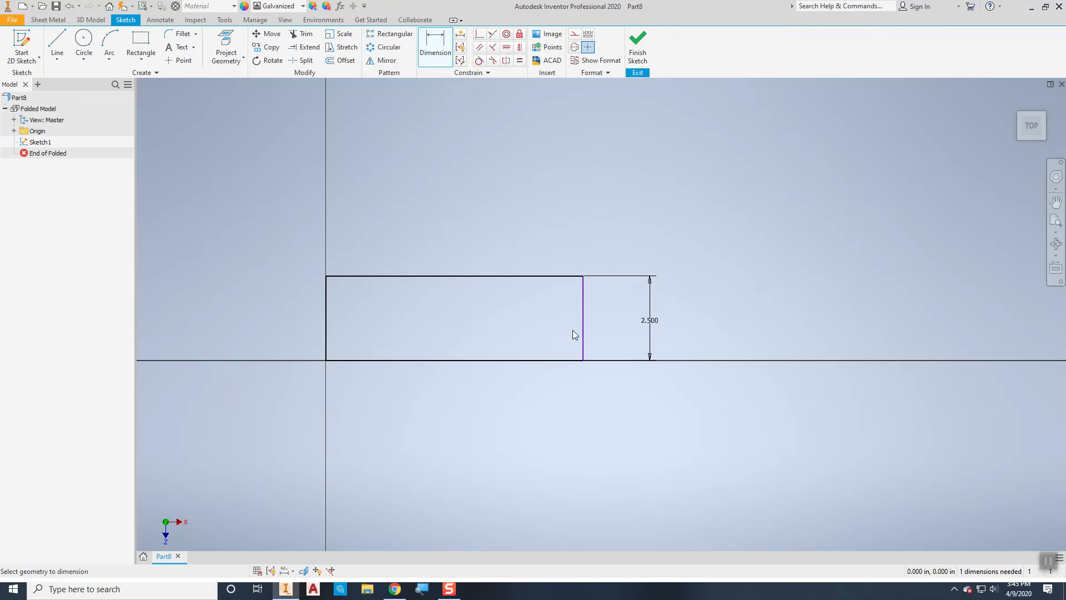
Dimension the rectangle's long horizontal side with the named parameter W2=5.75.
click(471, 360)
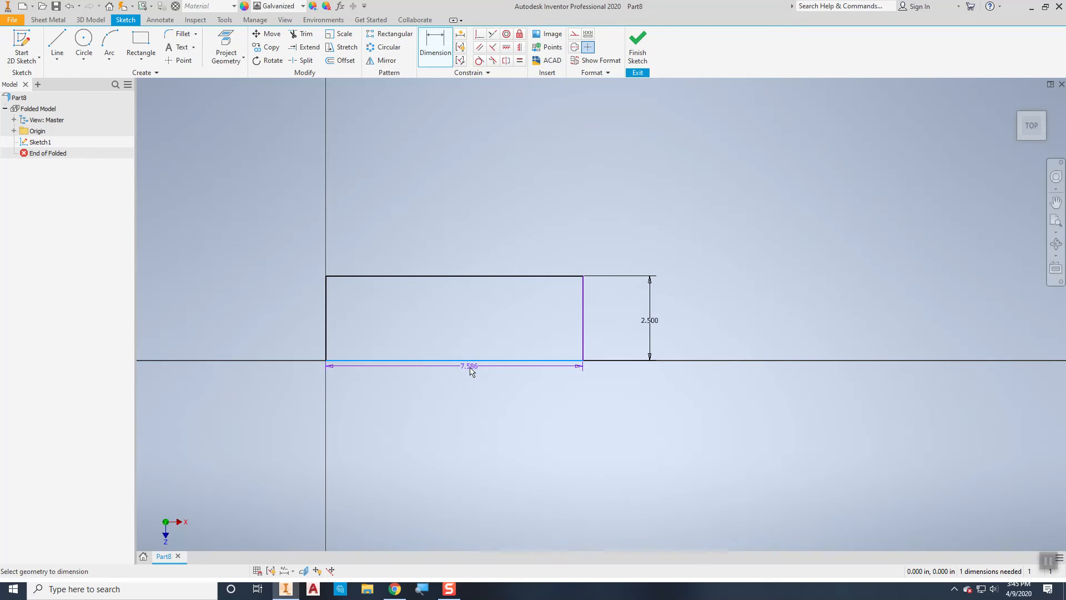
click(454, 396)
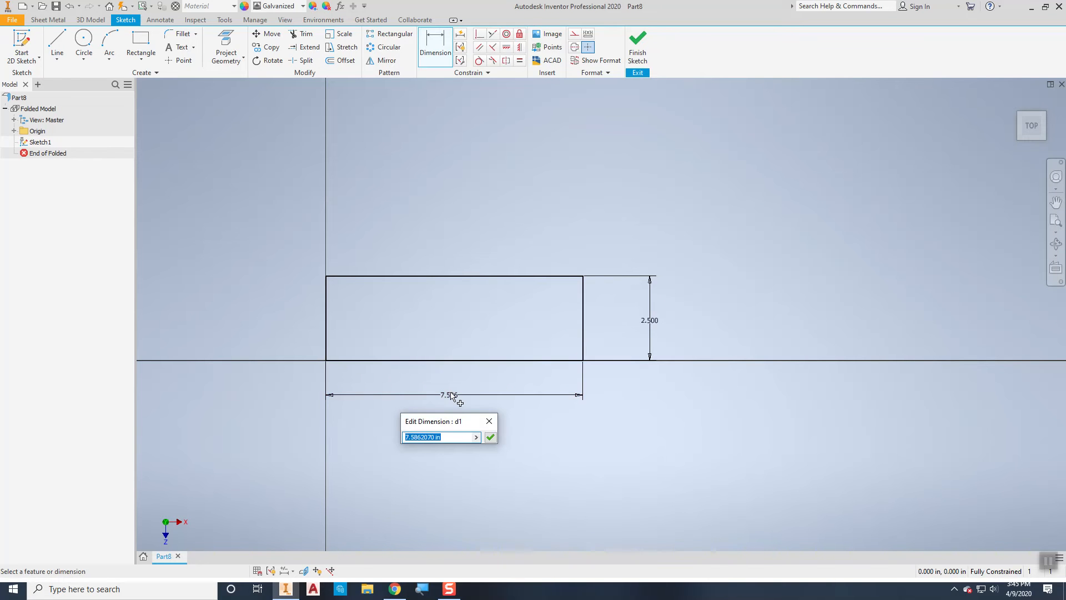
text(W2=5.75)
key(Return)
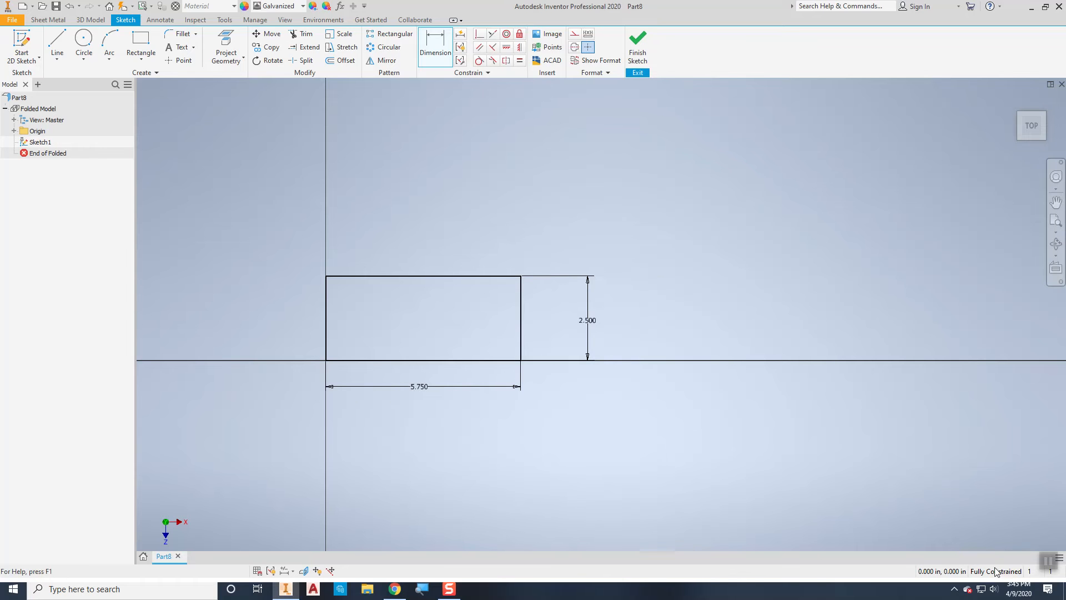
Review the named model parameters L and W2 in the part's parameter list.
click(254, 20)
click(114, 45)
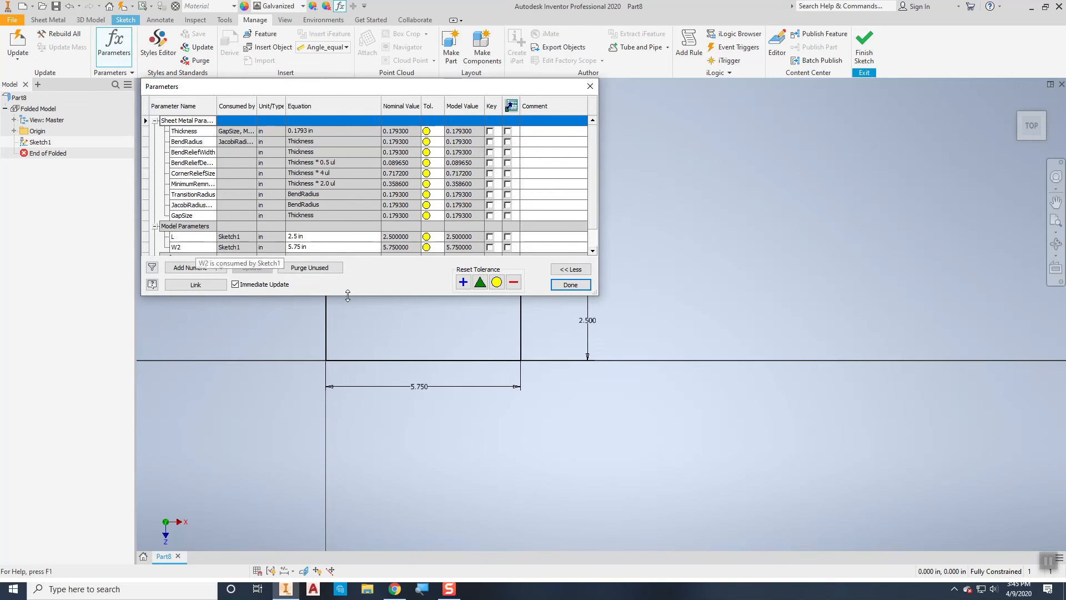
click(570, 284)
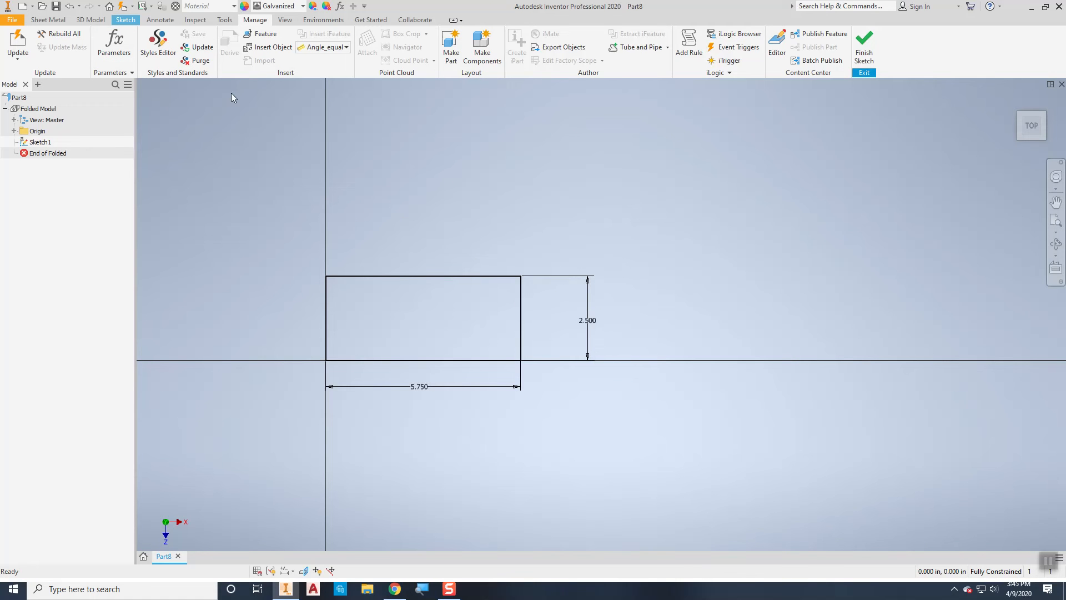
Finish the sketch and create a sheet metal Face from the rectangle using the default 7 ga Galvanized rule.
click(865, 55)
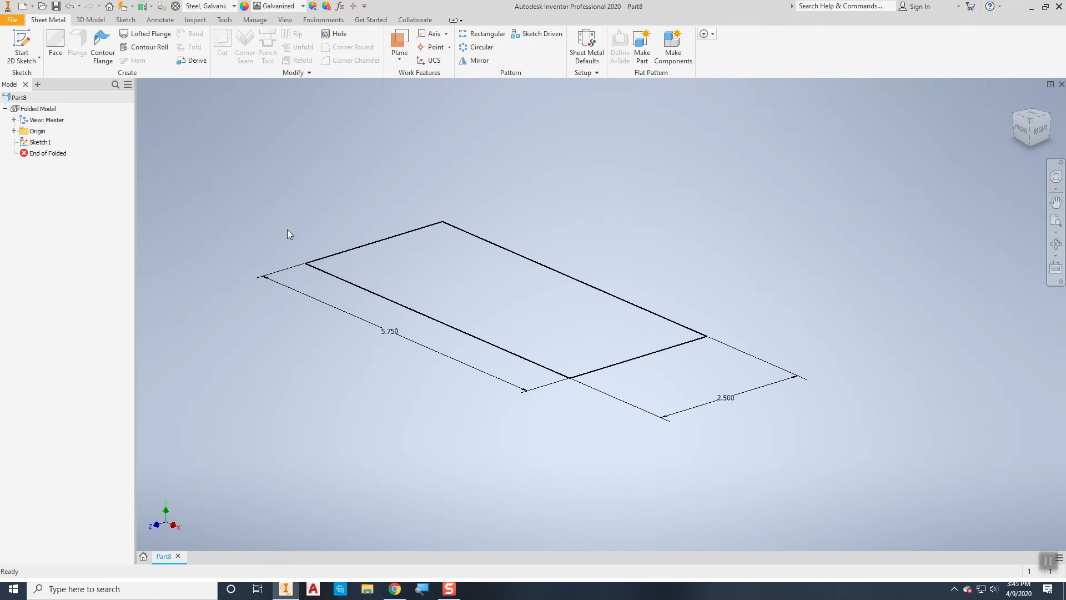
click(61, 52)
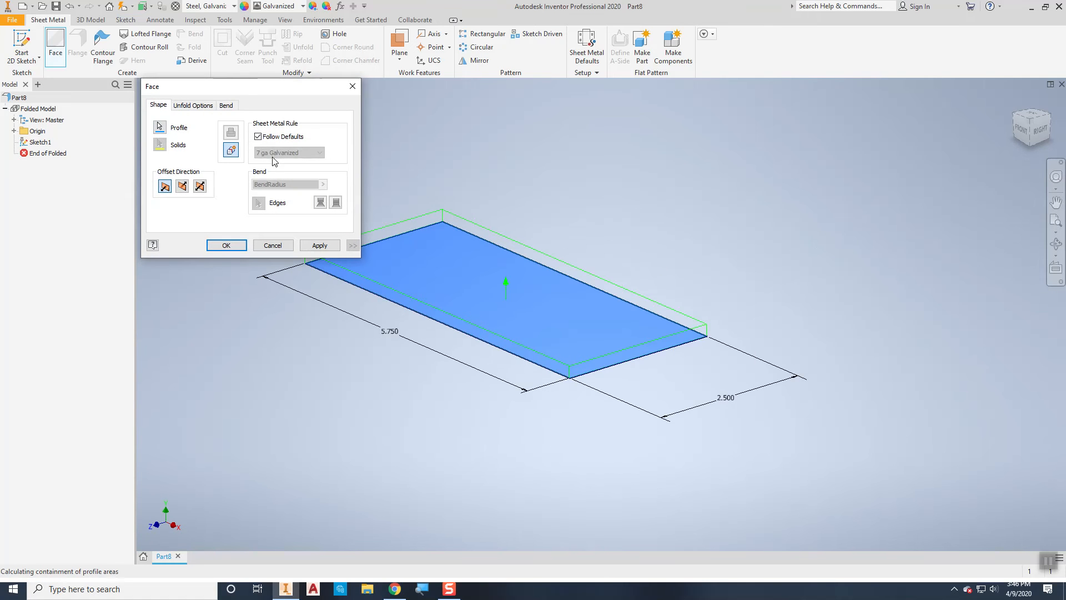
click(226, 246)
Add a 90-degree flange on the plate's upper short edge at the origin end, with the height set as W1=5.75.
key(F6)
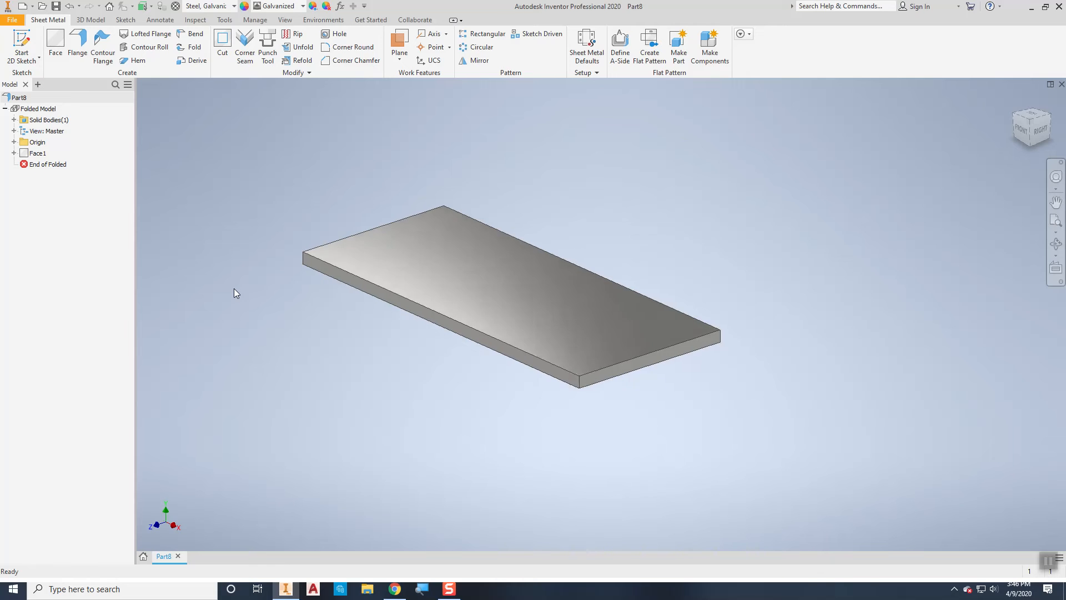
scroll(306, 261, up, 3)
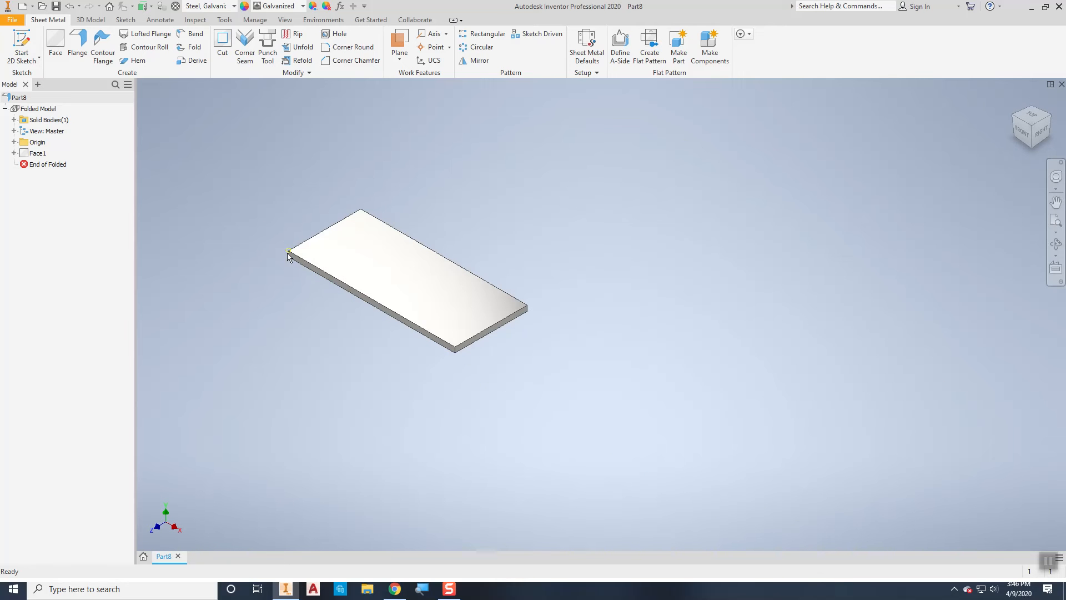
middle_drag(287, 253, 443, 298)
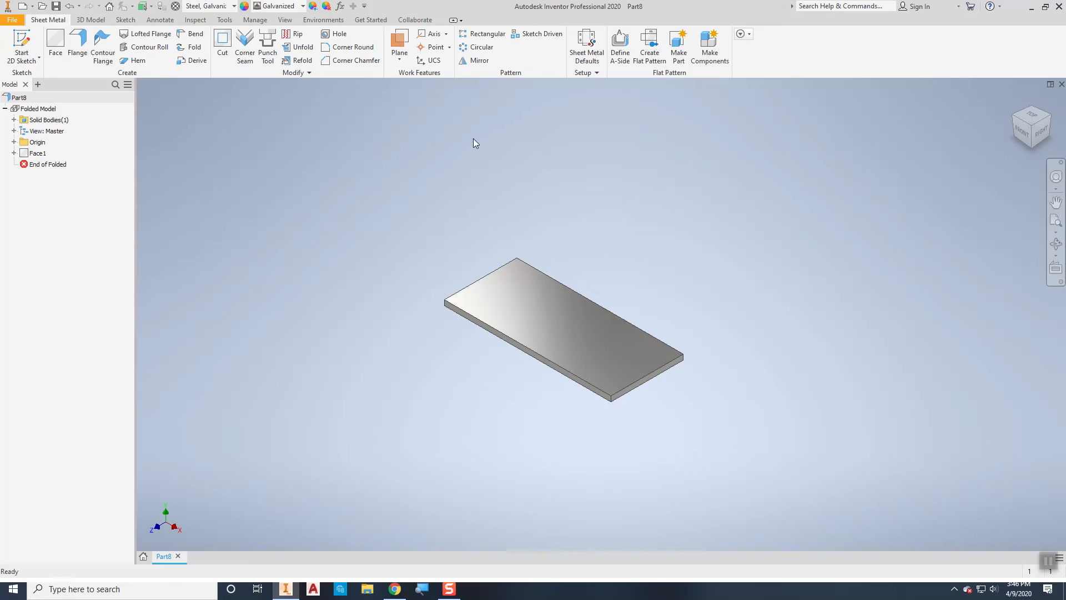
click(77, 45)
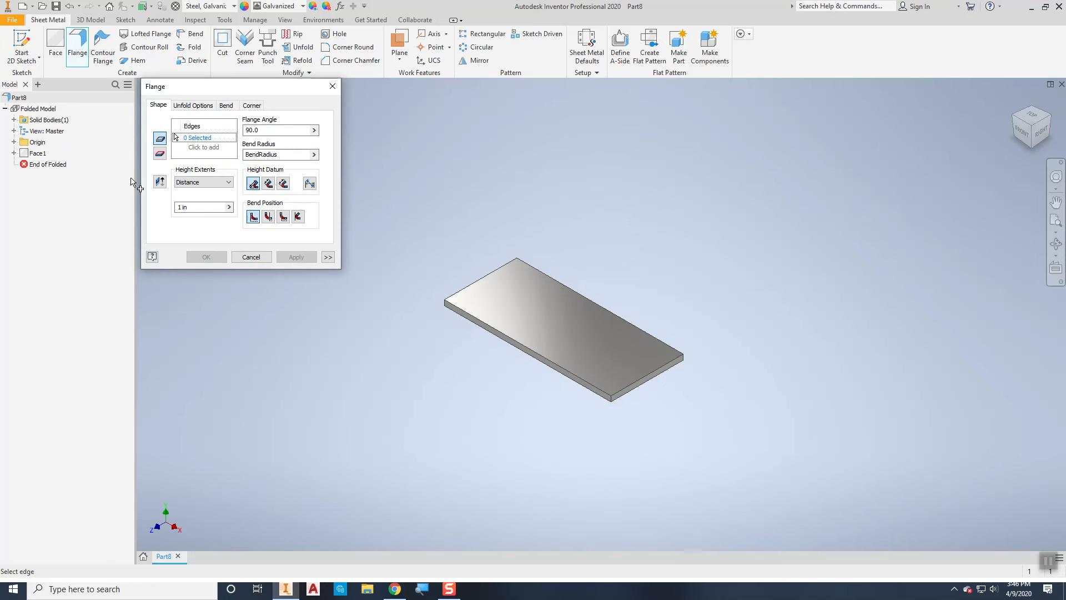
click(201, 207)
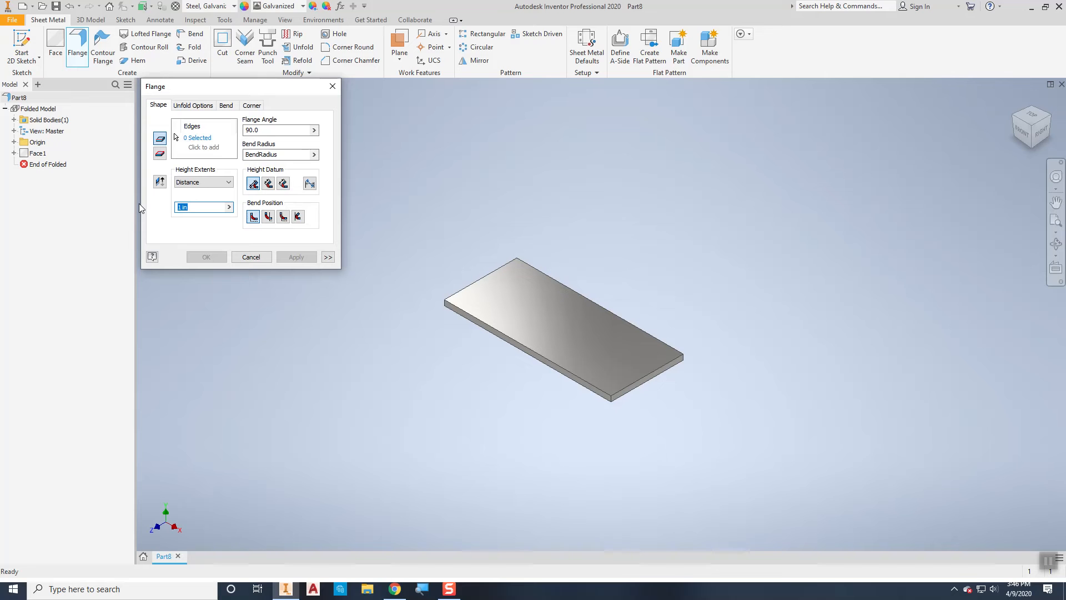
text(W1=5.75)
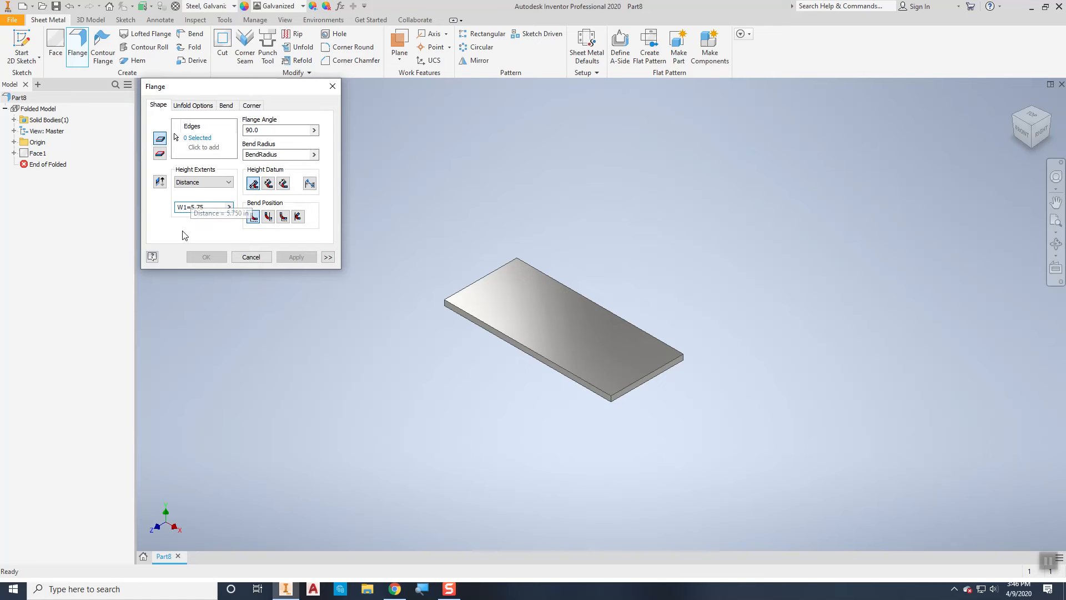
click(189, 133)
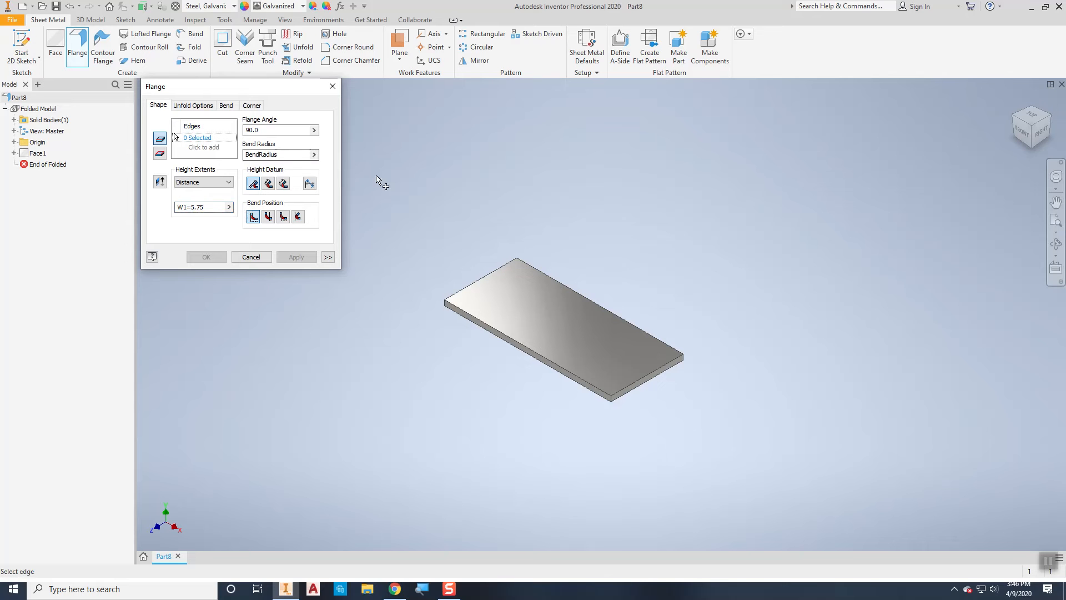
click(476, 283)
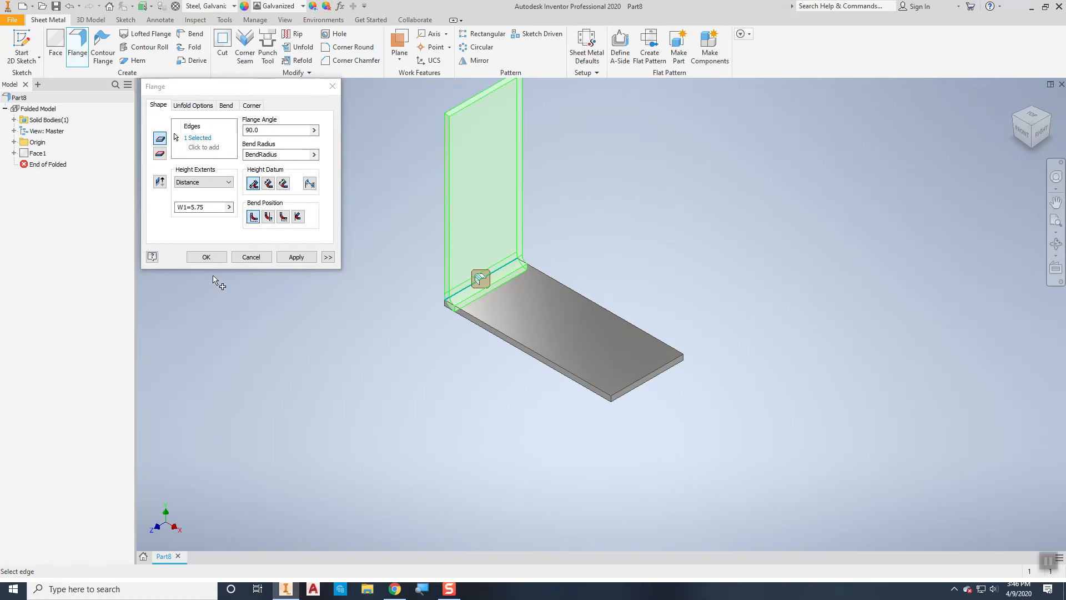
click(206, 257)
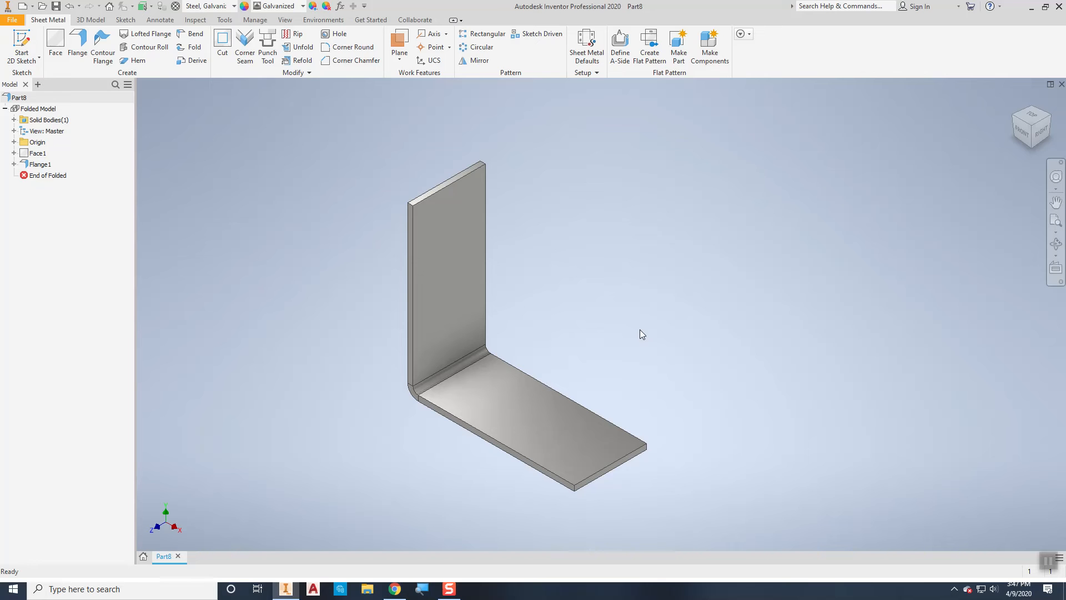
Start a new 2D sketch on the upper face of the bracket's horizontal leg.
right_click(597, 206)
click(600, 240)
click(539, 415)
middle_drag(602, 210, 586, 213)
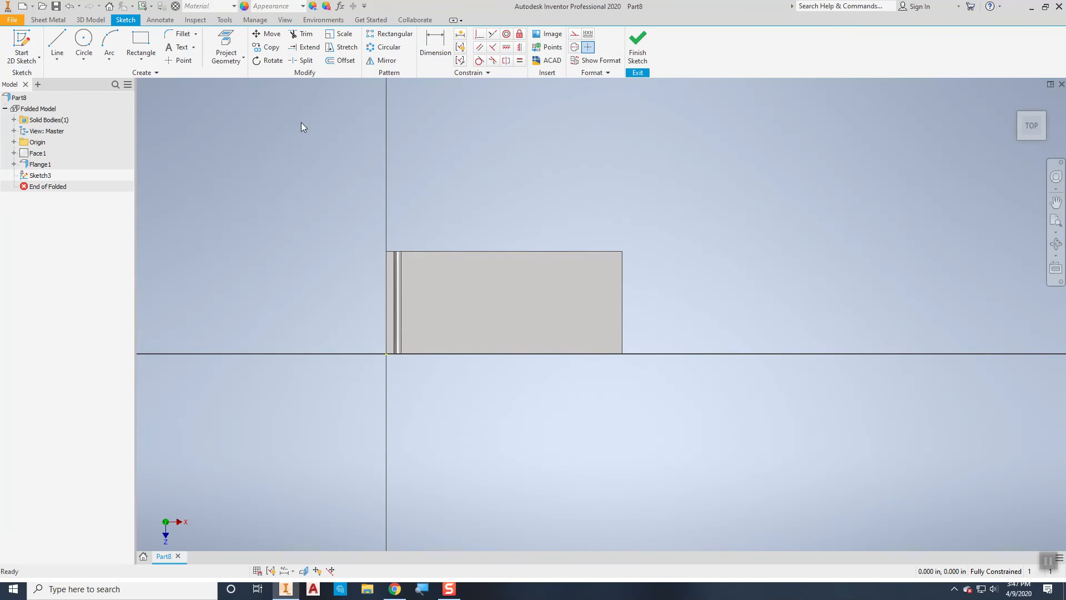
Place two sketch points near the middle of the leg's width, the outer about 4.3 in along X from the origin, and constrain them horizontally aligned.
click(182, 60)
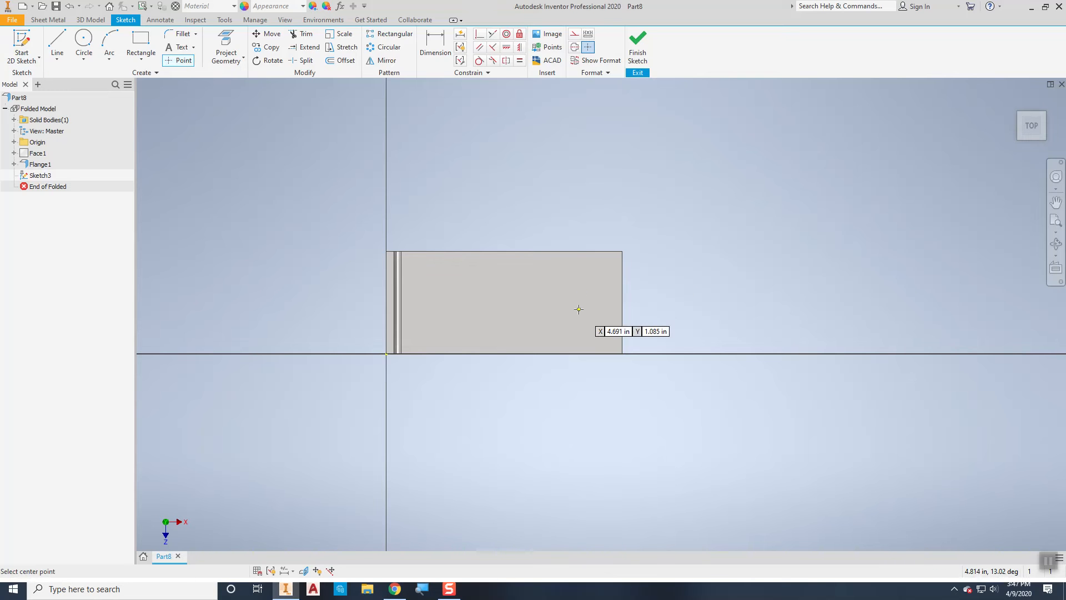
click(560, 300)
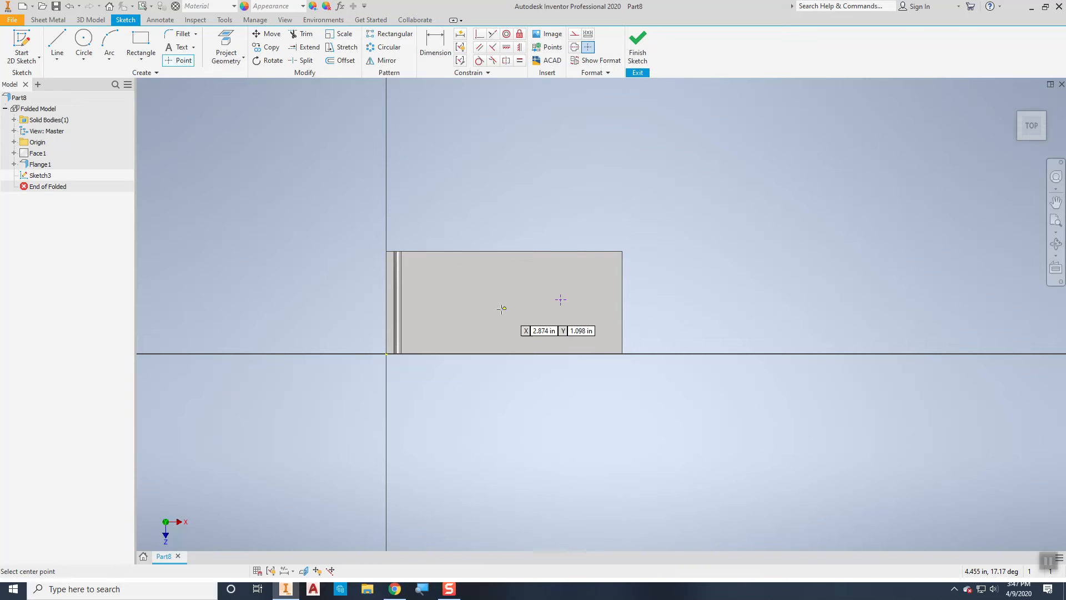
click(455, 300)
right_click(452, 179)
click(488, 184)
click(507, 46)
click(456, 301)
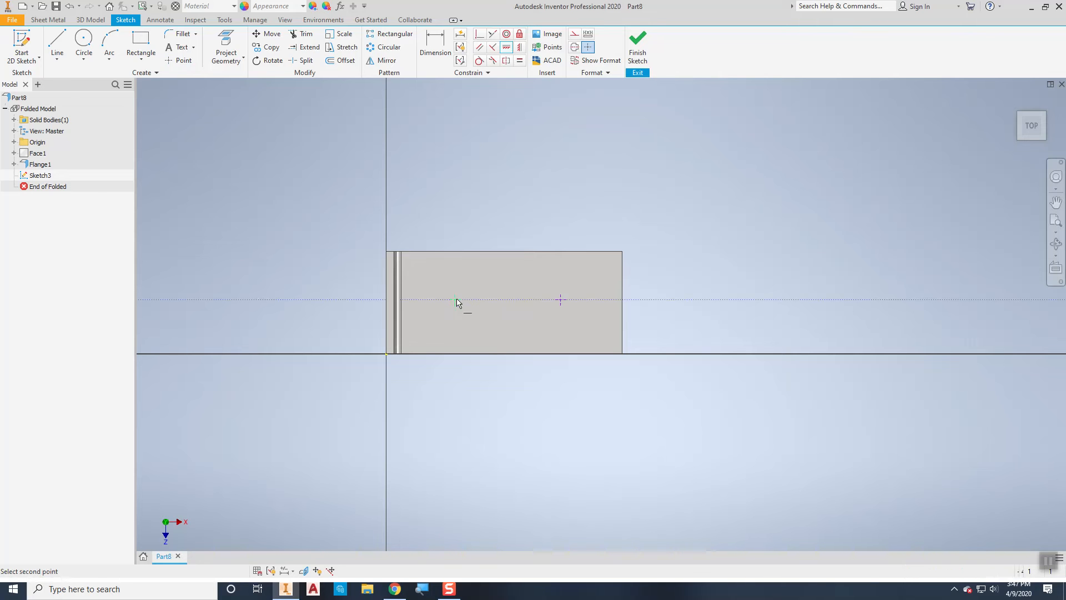
click(561, 300)
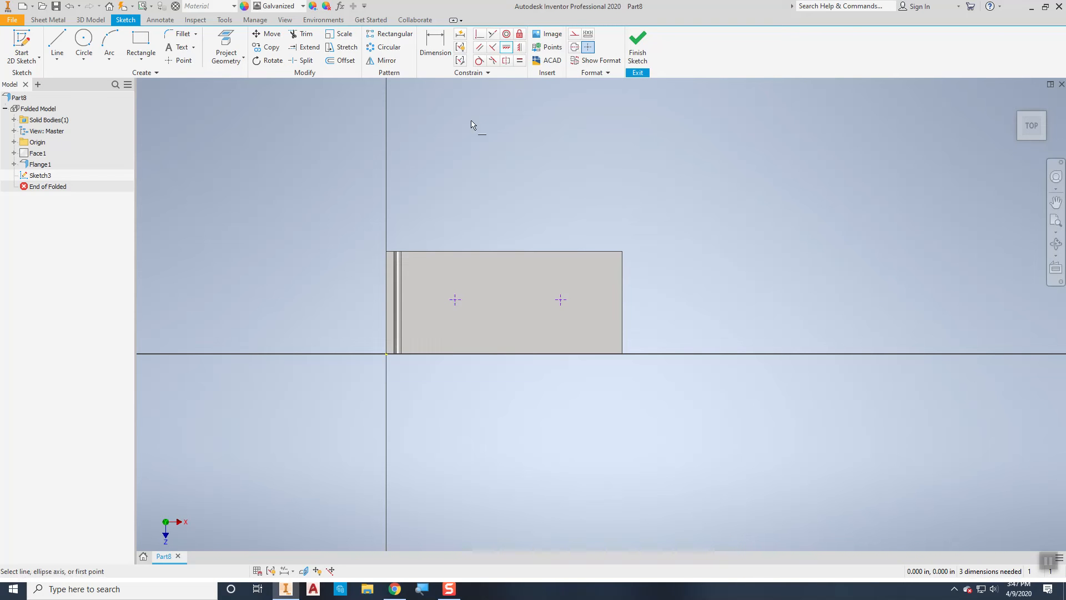
click(436, 48)
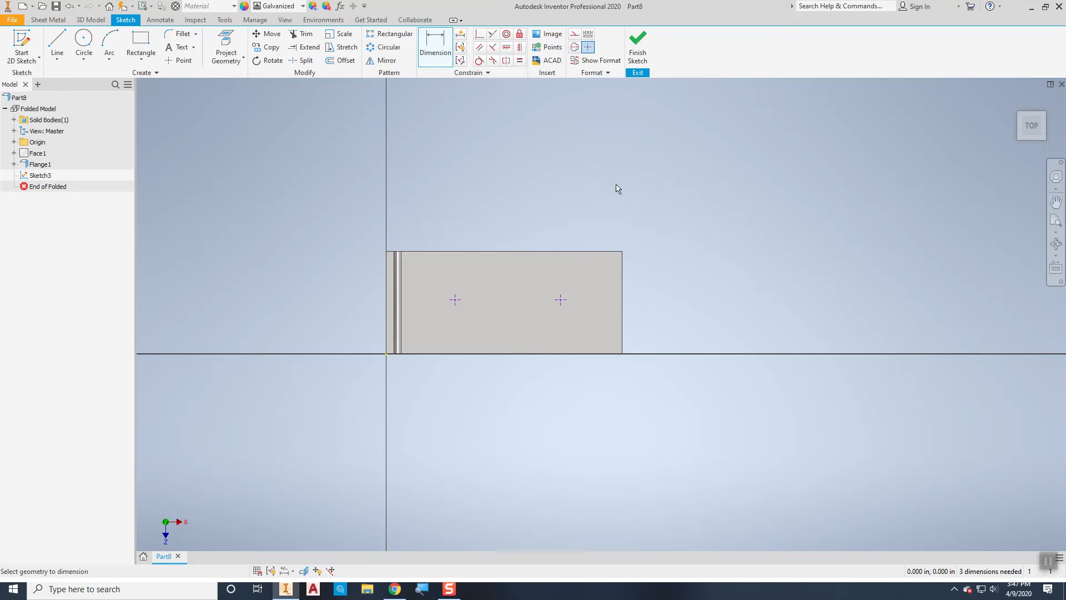
click(599, 253)
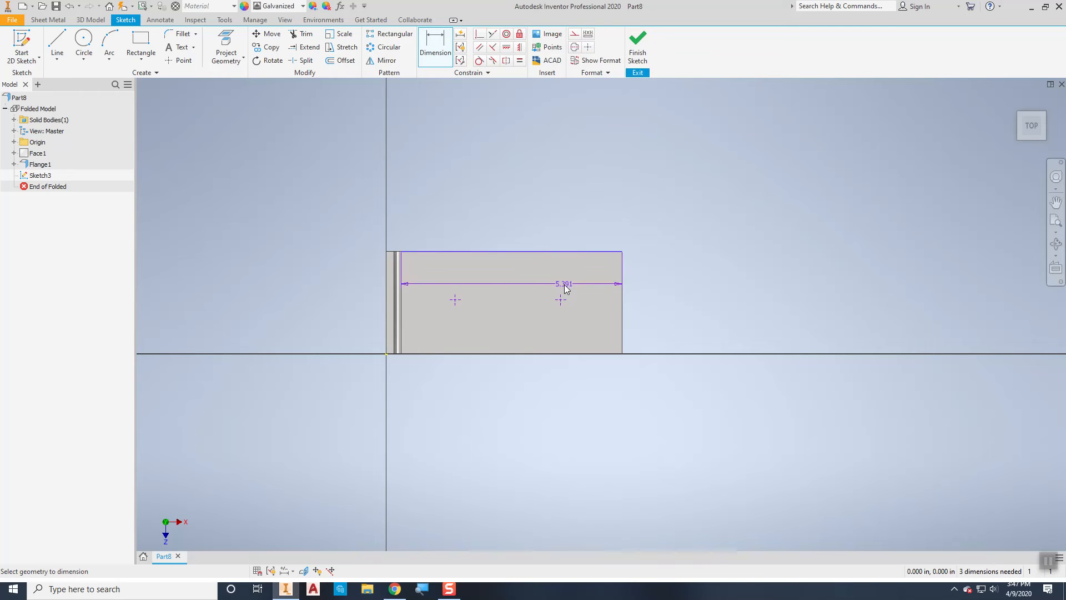
click(561, 300)
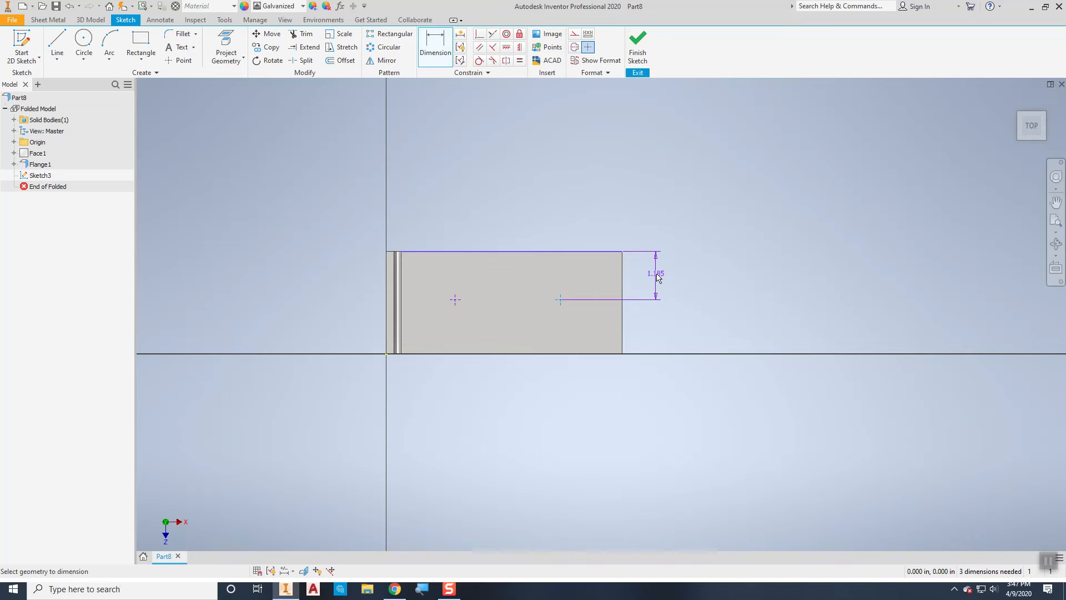
click(395, 589)
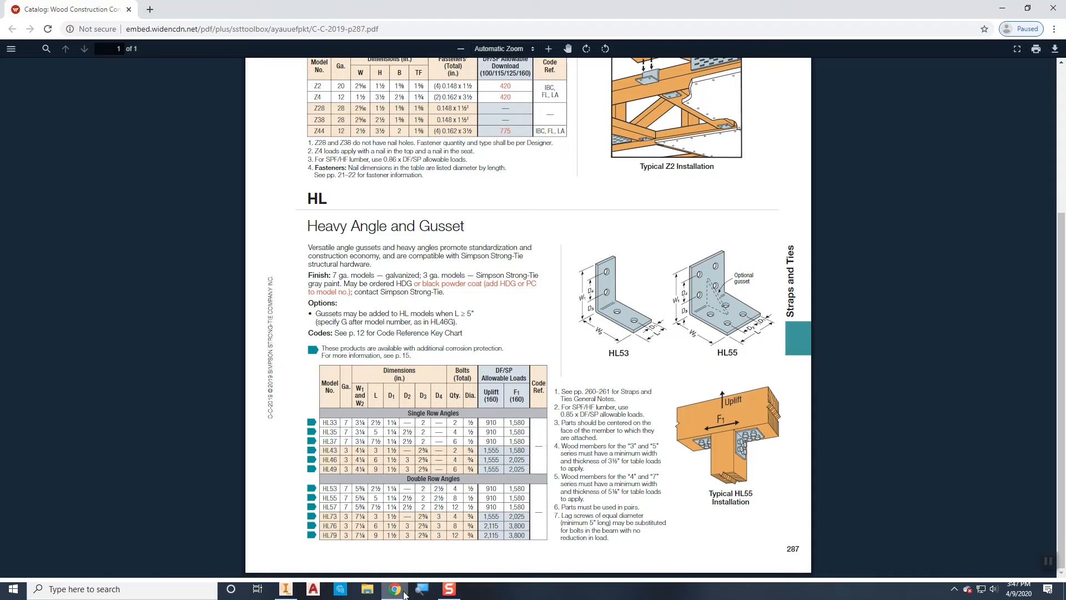
click(286, 588)
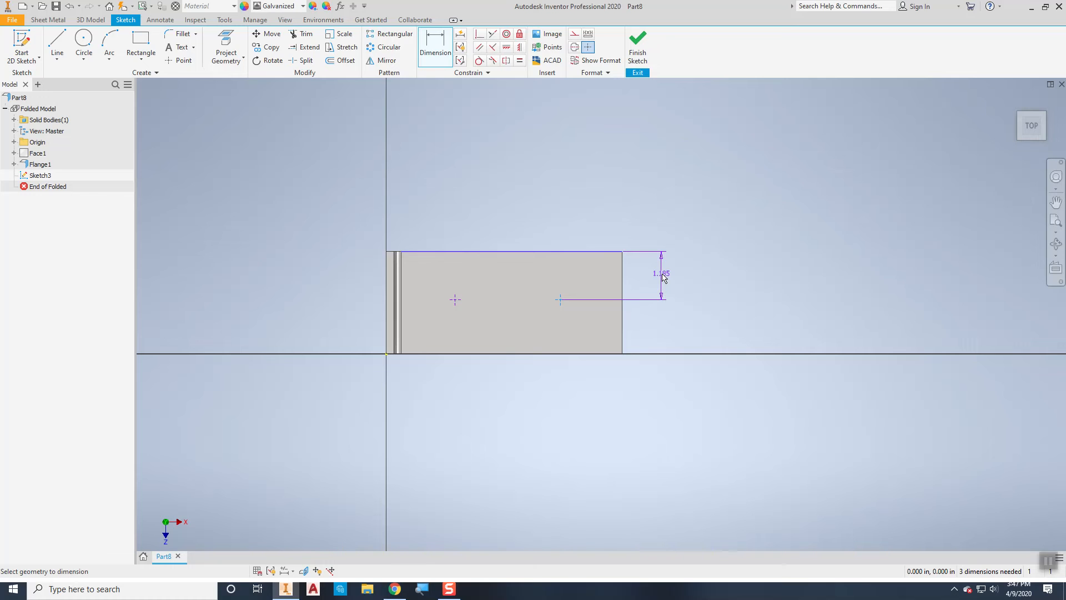
key(o)
key(f)
key(f)
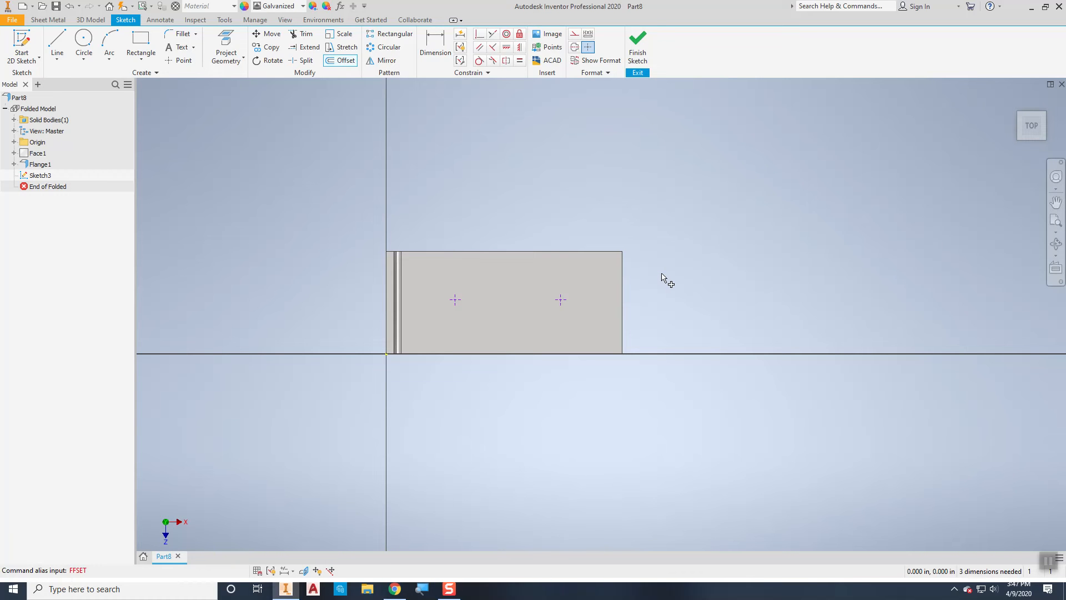
key(Escape)
key(d)
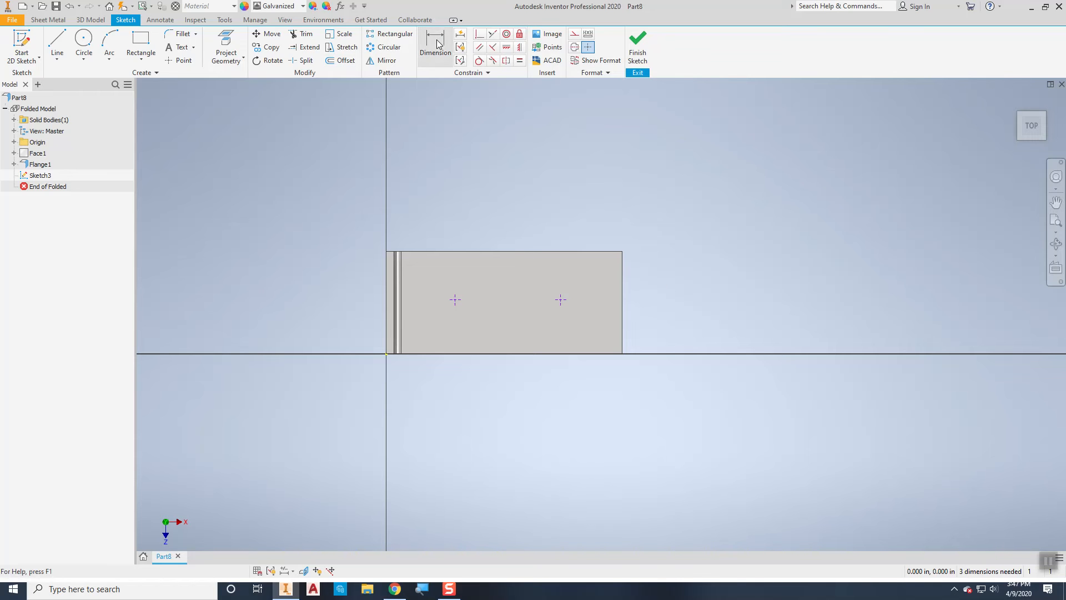
Dimension the outer sketch point from the leg's upper long edge as Offset=1.25.
click(589, 252)
click(560, 300)
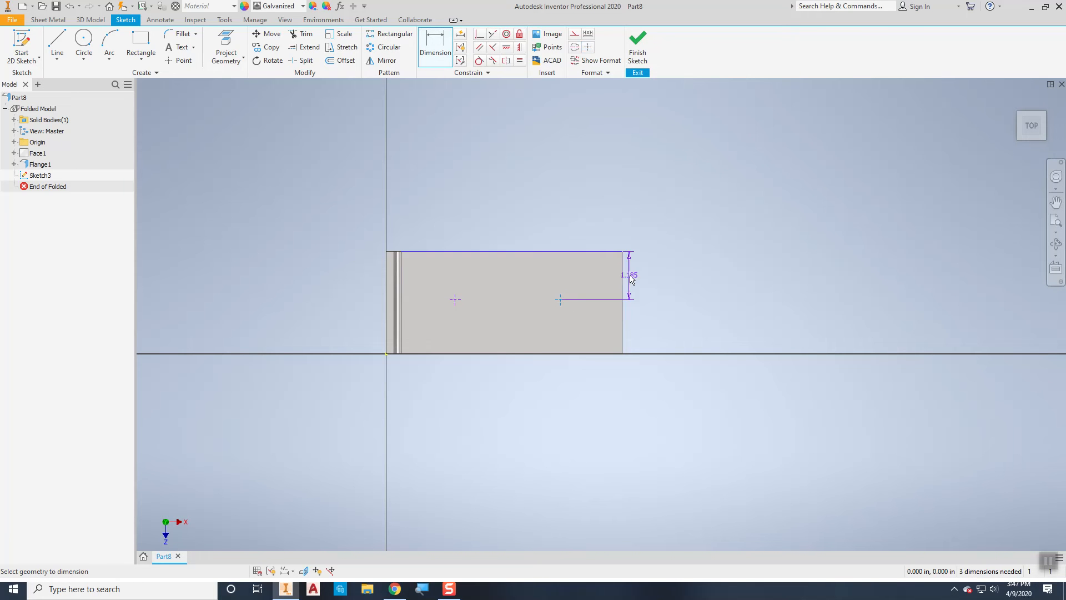
click(661, 276)
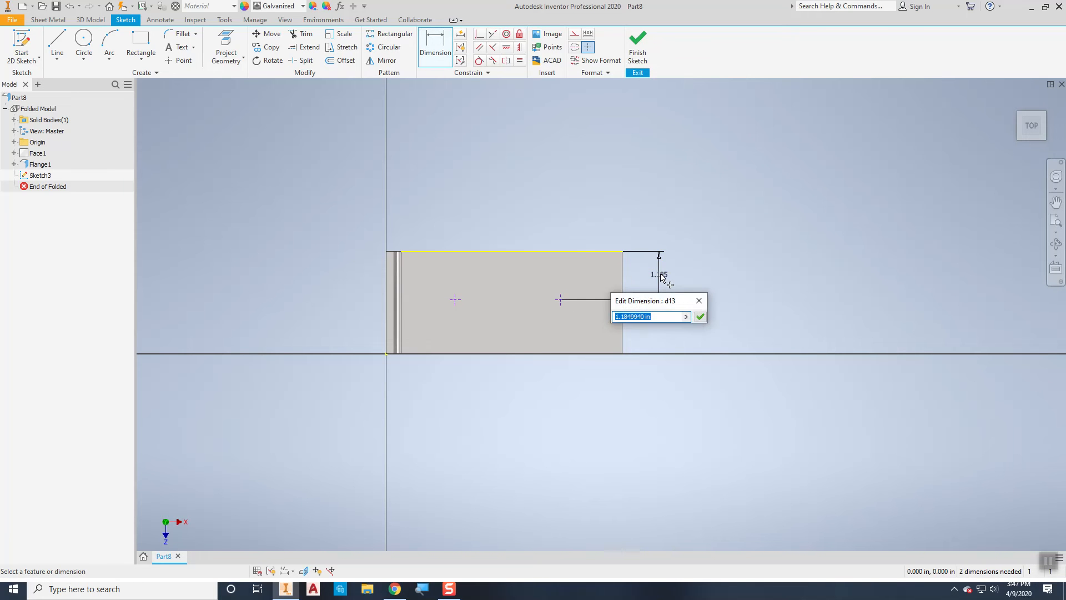
text(0)
key(Return)
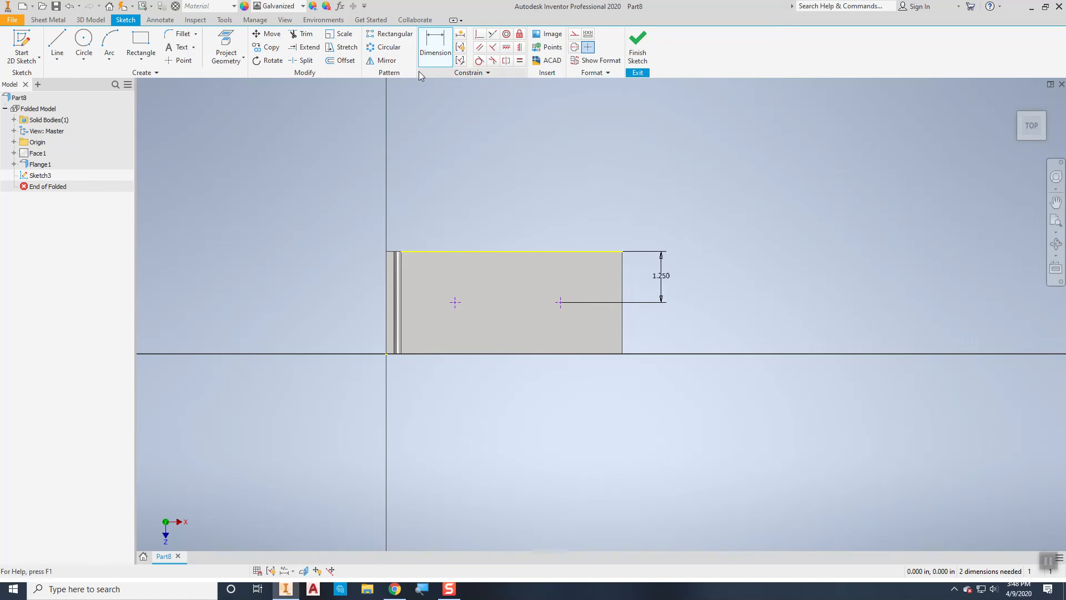
Dimension the inner sketch point from the back face of the upright flange as BackOffset=2.
click(386, 343)
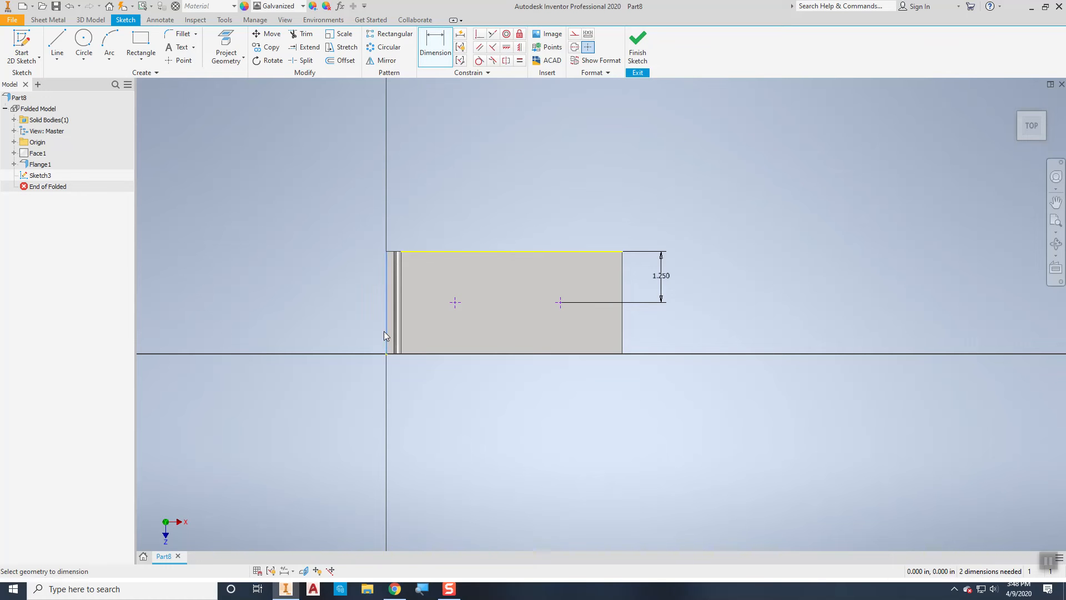
click(455, 303)
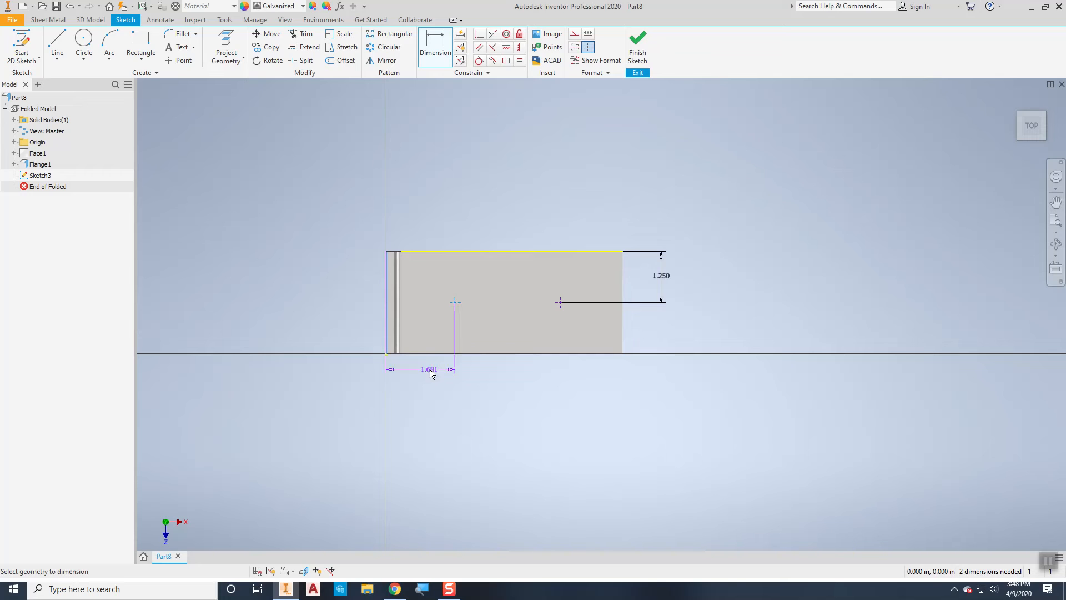
click(427, 383)
text(BackOffset)
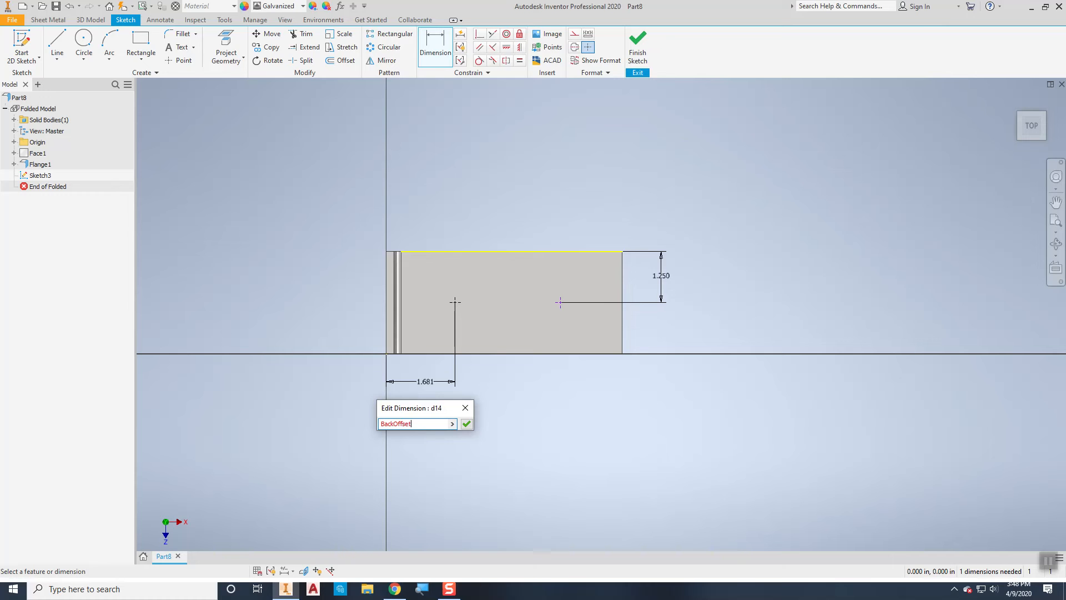
text(=2)
key(Return)
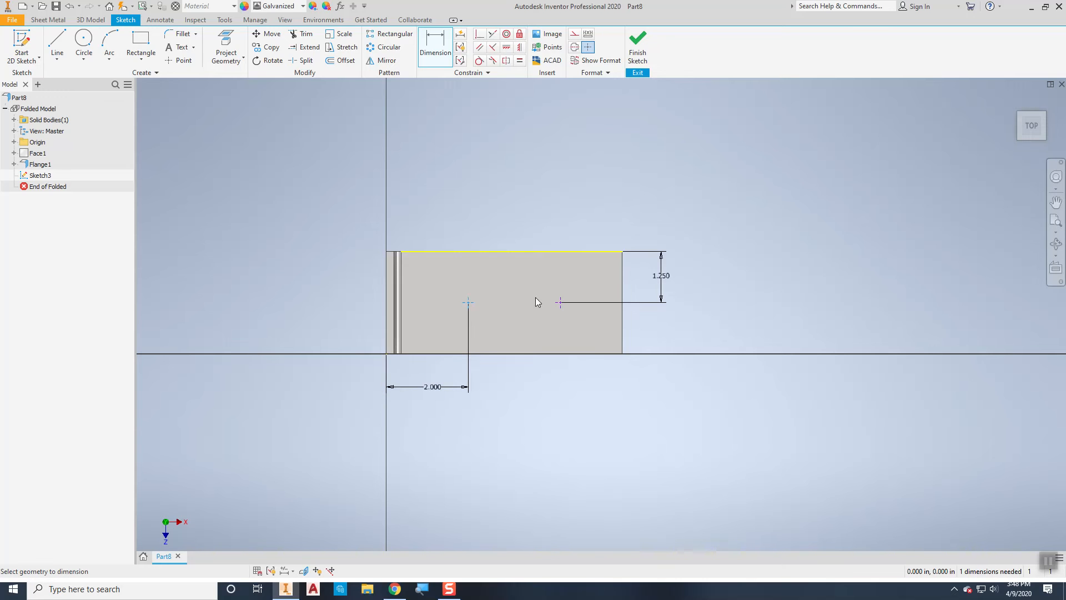
Dimension the spacing between the two sketch points as Between=2.5 and finish the sketch.
click(559, 302)
click(517, 381)
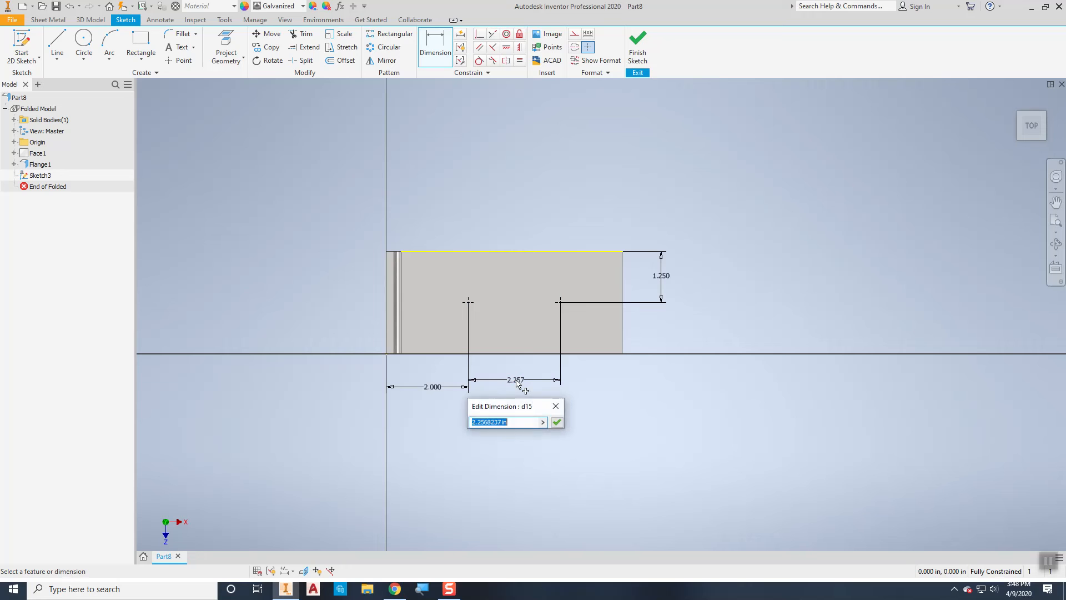
text(Between=2.5)
key(Return)
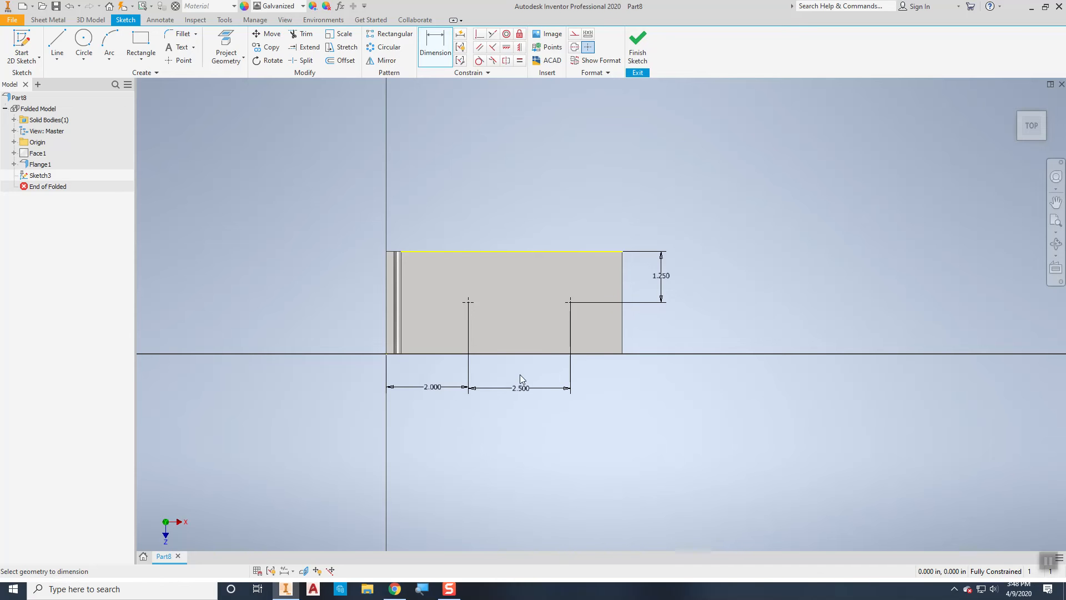
click(638, 57)
Create simple holes through the horizontal leg at both sketch points, checking the bolt size in the catalog and setting the diameter as Dia=0.5625 in.
mouse_move(561, 290)
shift+middle_down()
mouse_move(564, 271)
mouse_move(555, 282)
shift+middle_up()
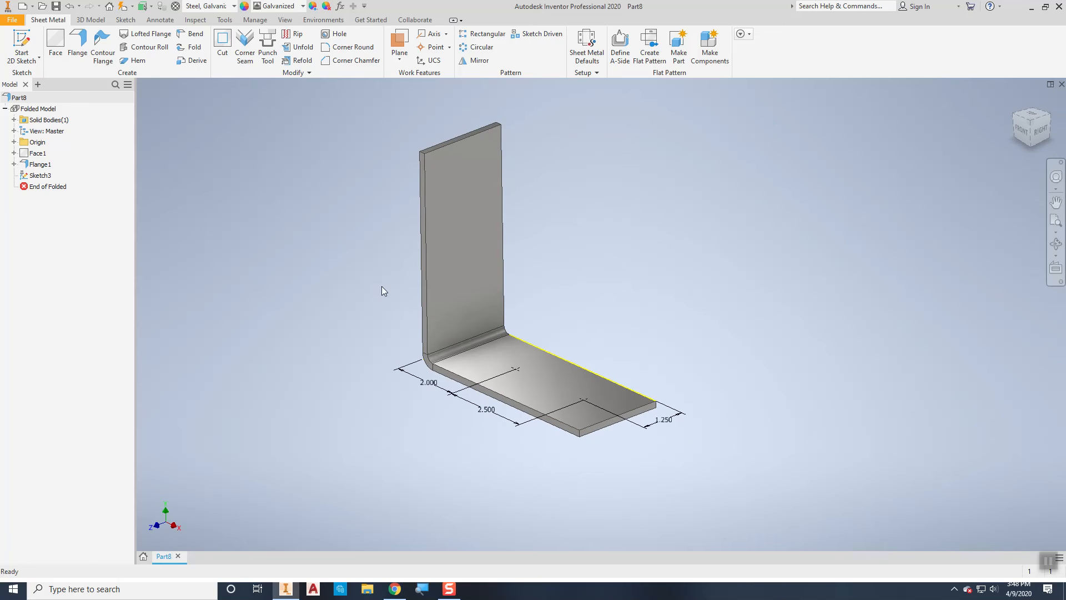
click(338, 34)
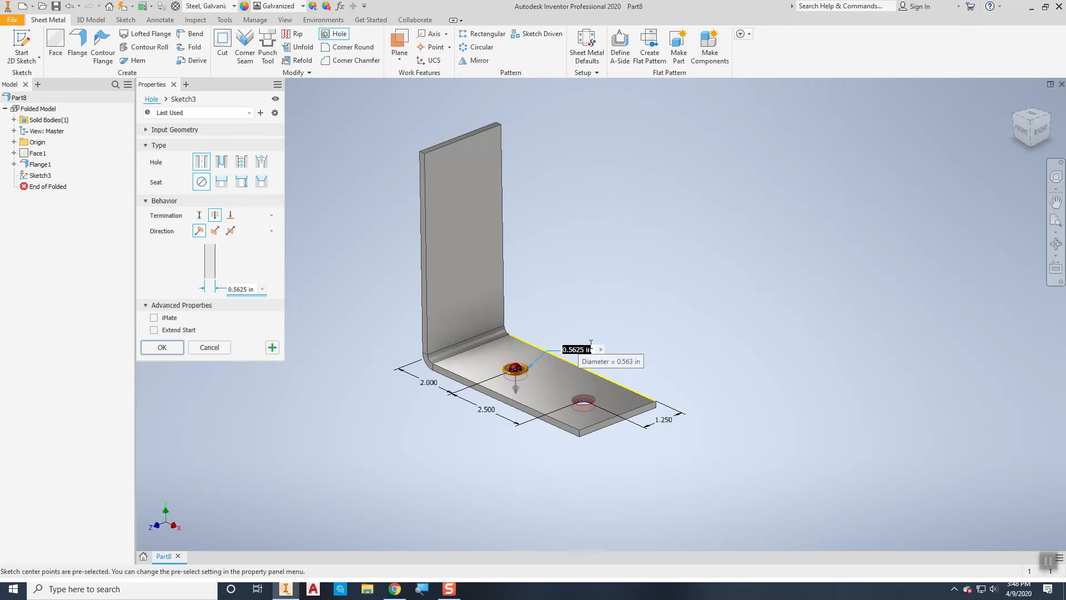
click(395, 589)
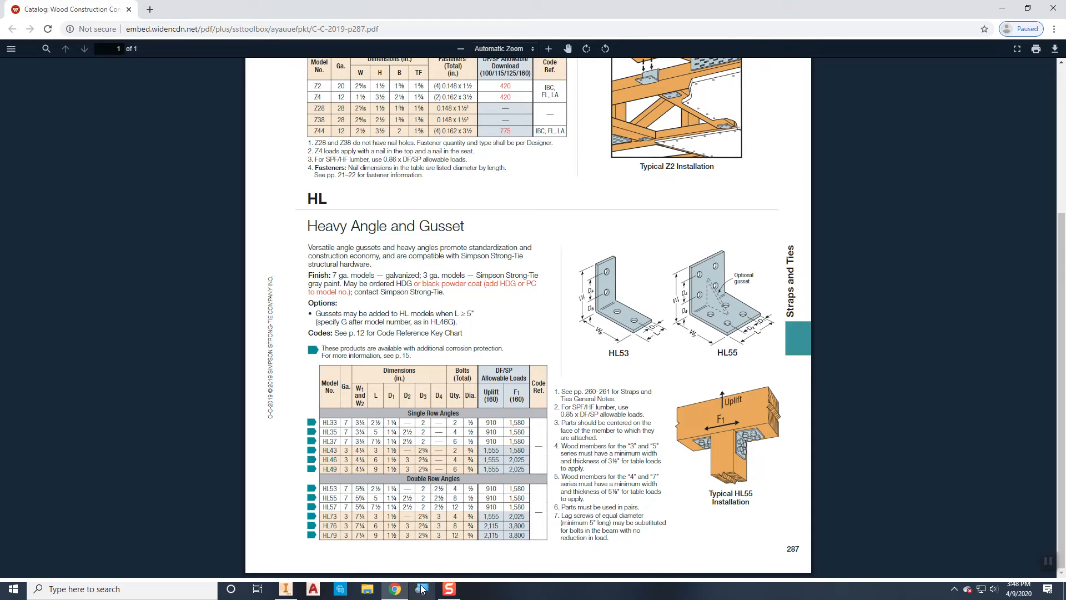
click(295, 592)
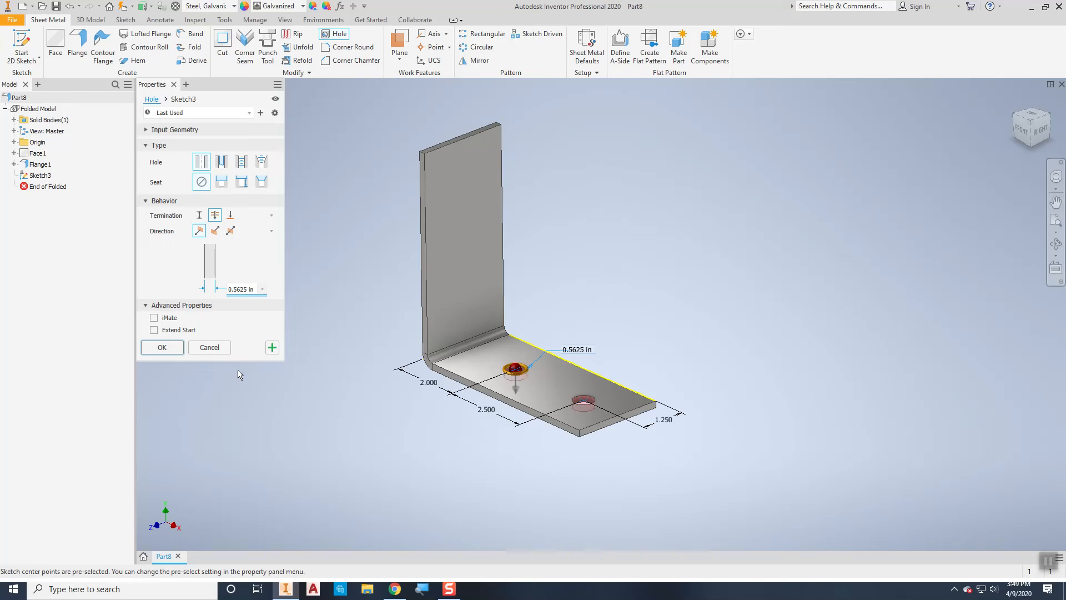
text(Dia)
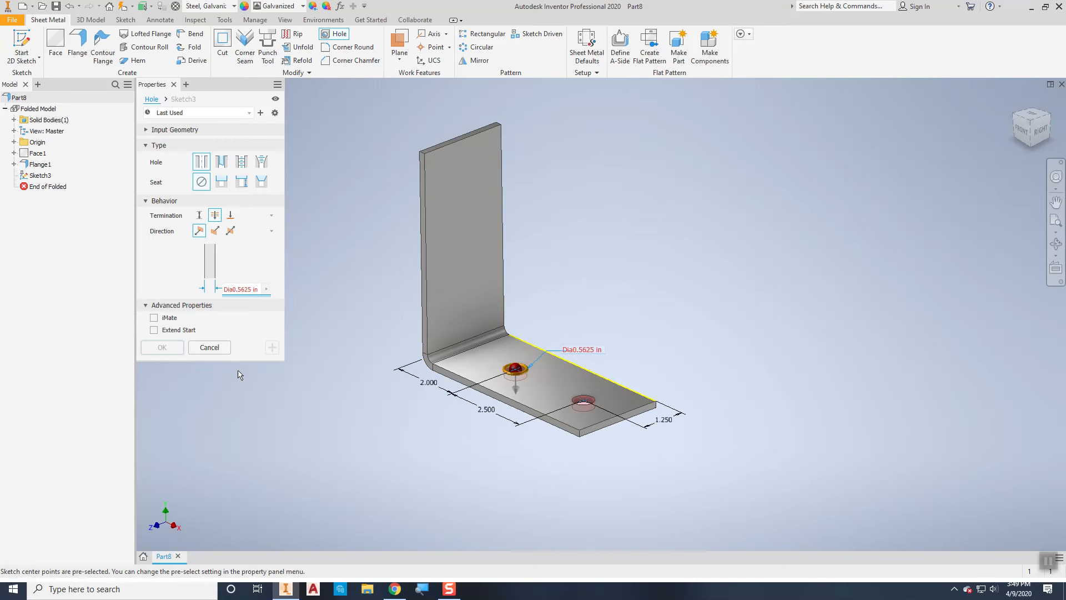
text(=)
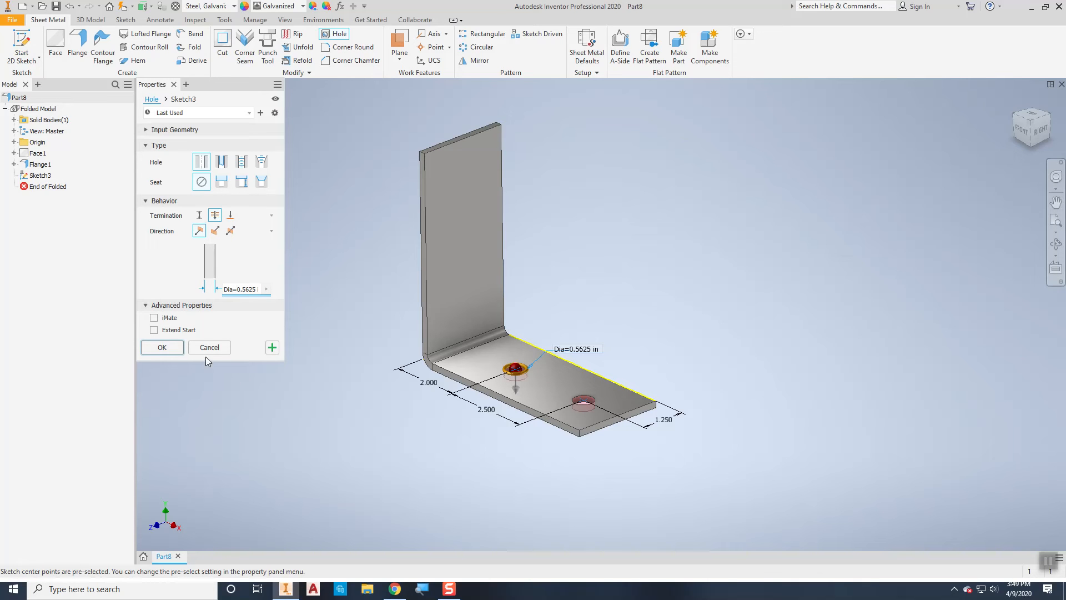
click(172, 349)
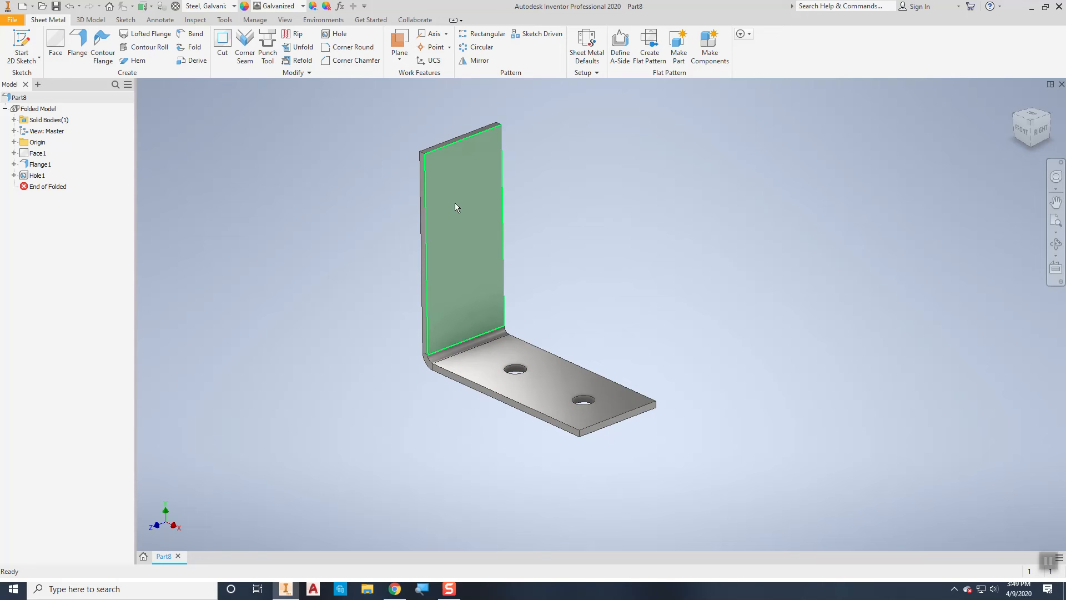
Create a work plane bisecting the angle between the origin YZ and XZ planes.
click(403, 48)
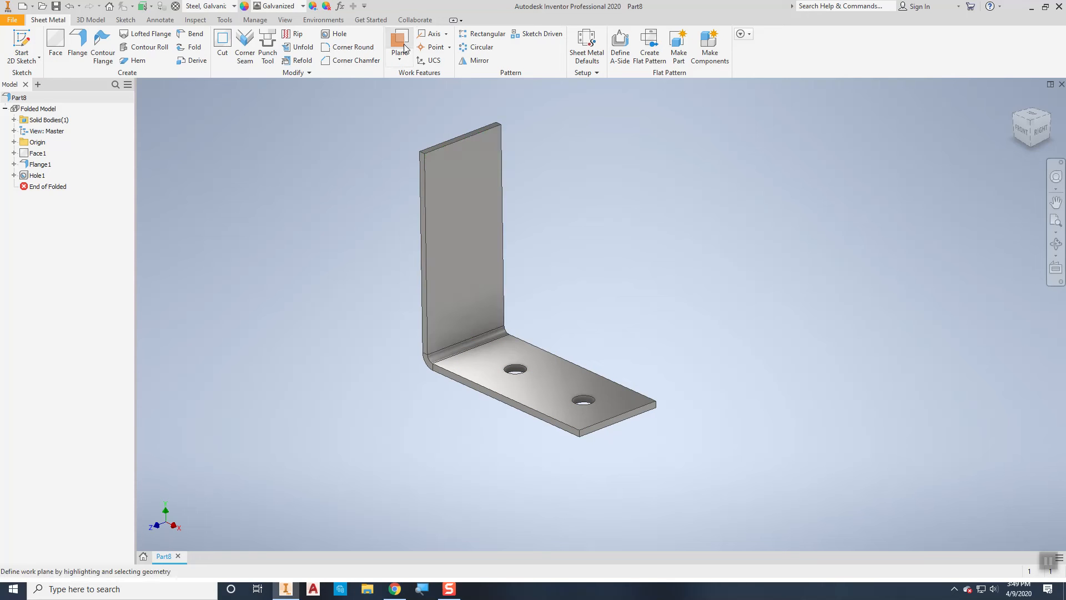
click(14, 142)
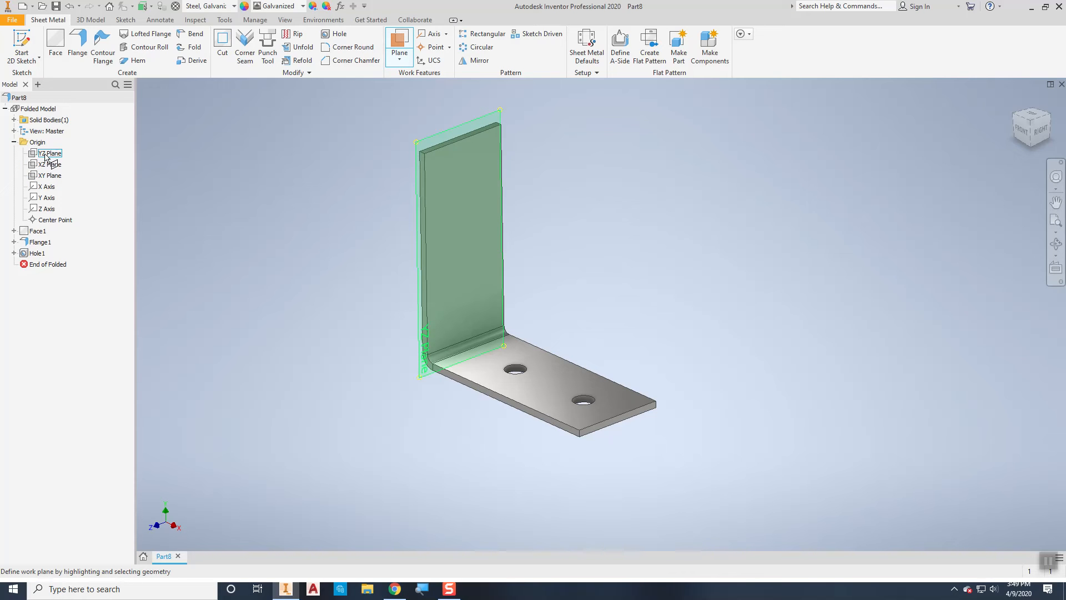
click(47, 154)
click(49, 166)
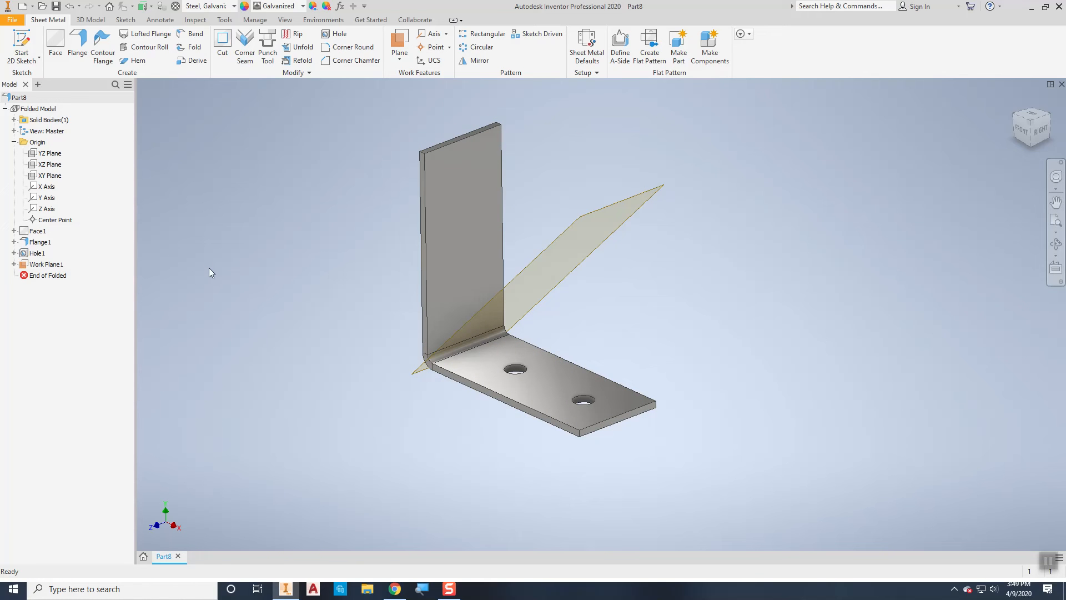
Mirror the hole feature across the angled work plane onto the upright leg, and hide the work plane.
click(469, 61)
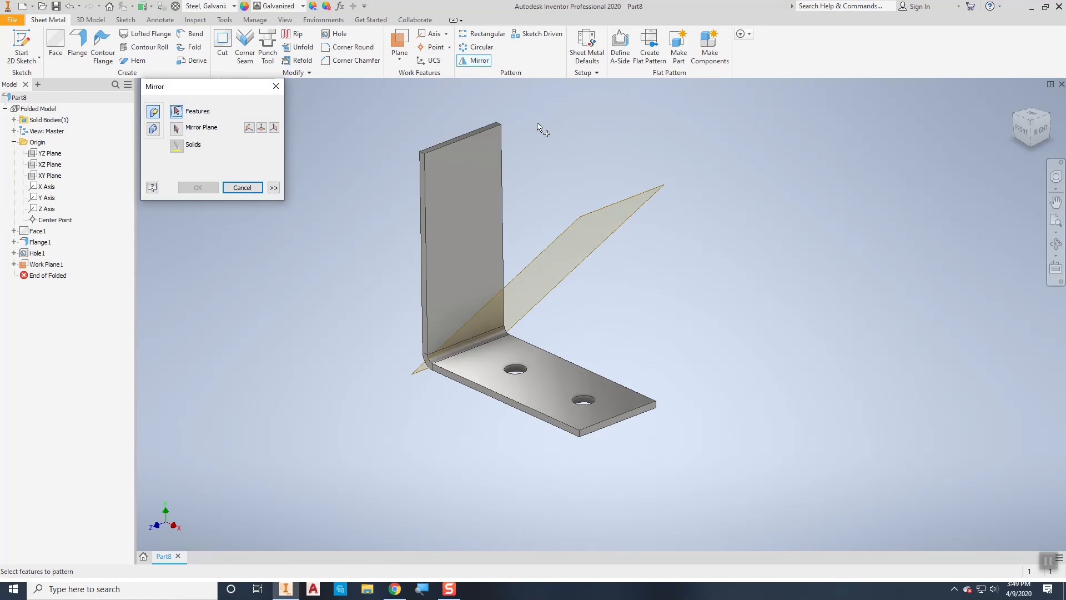
click(520, 368)
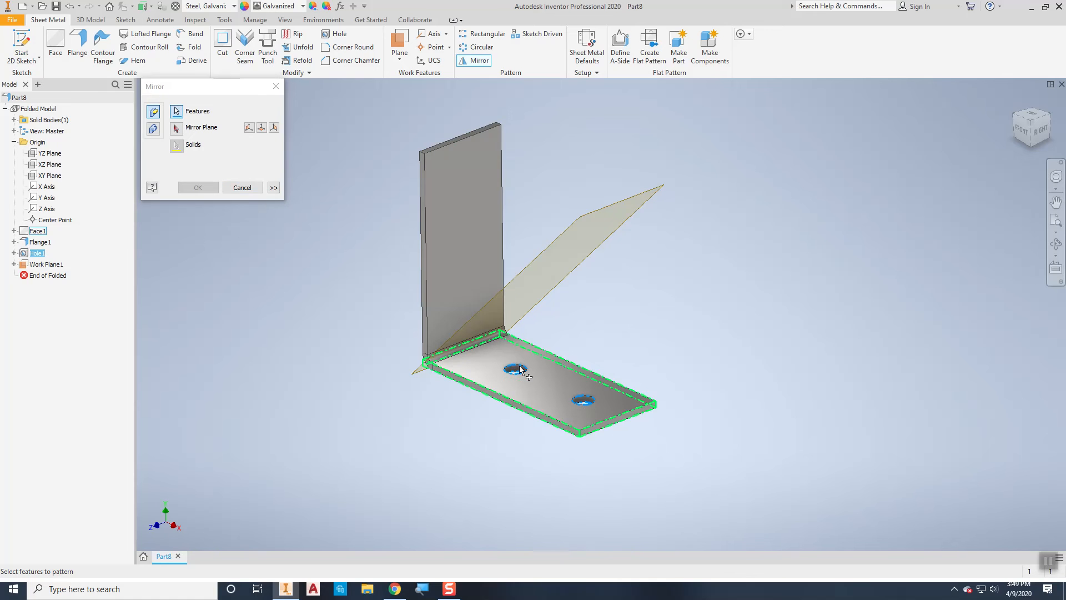
click(177, 128)
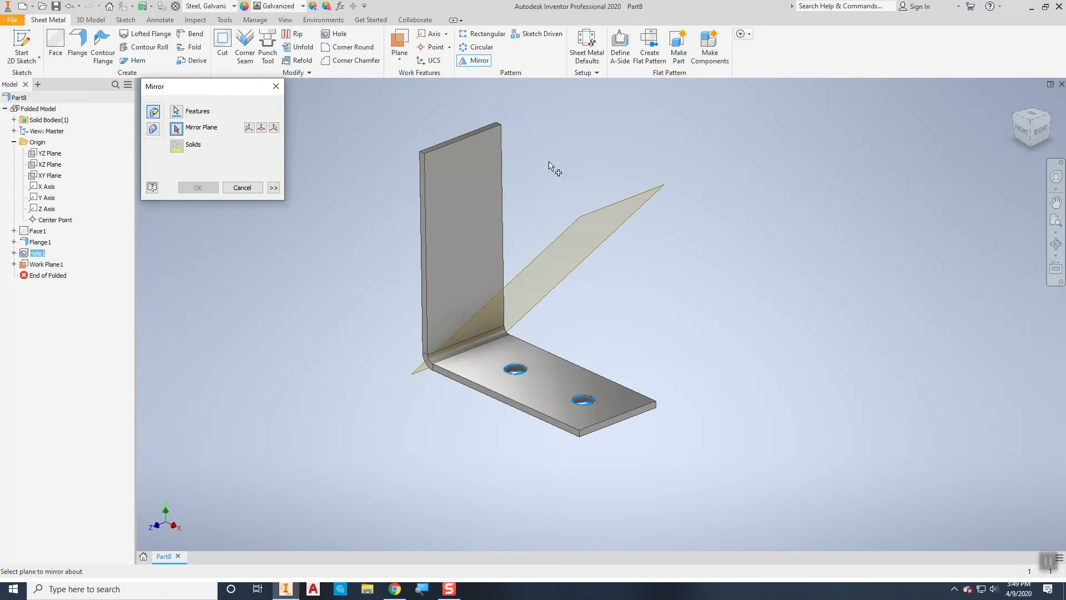
click(593, 211)
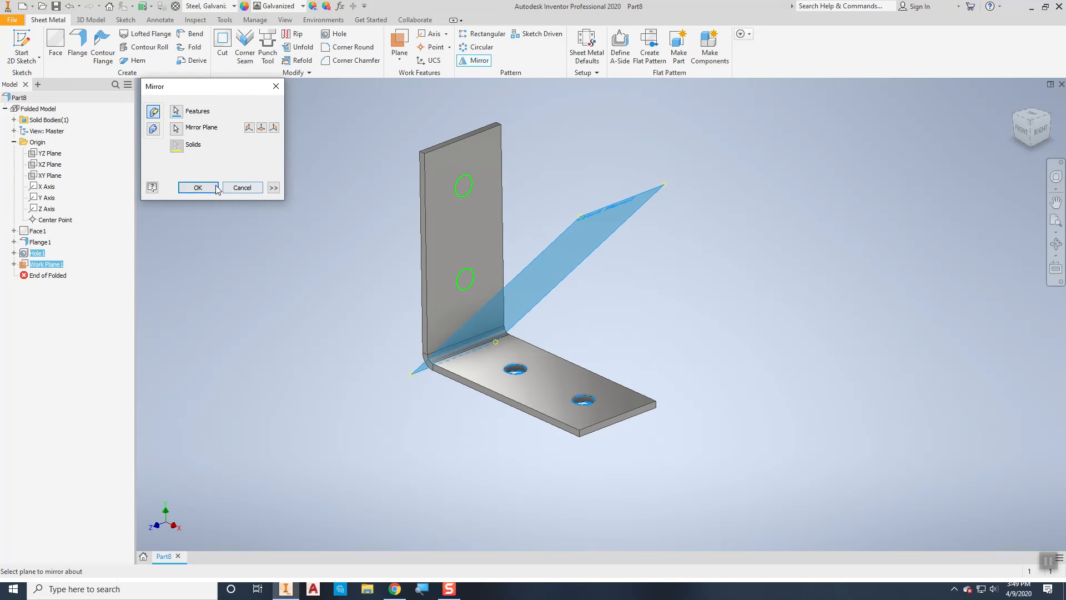
click(198, 188)
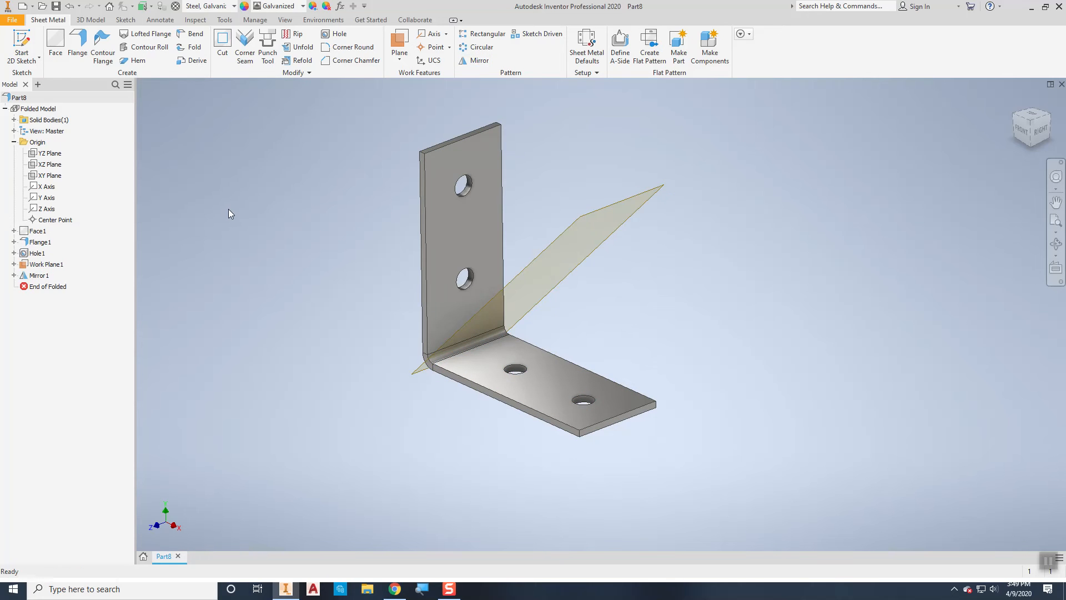
right_click(63, 265)
click(84, 357)
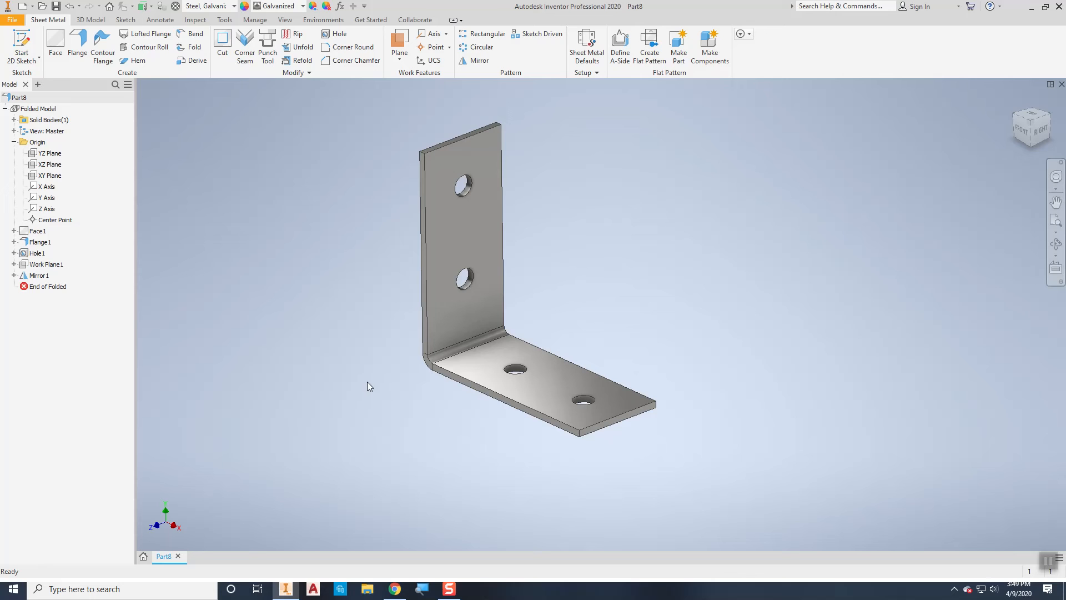
Save the part as HL in the Sheet Metal folder.
key(ctrl+s)
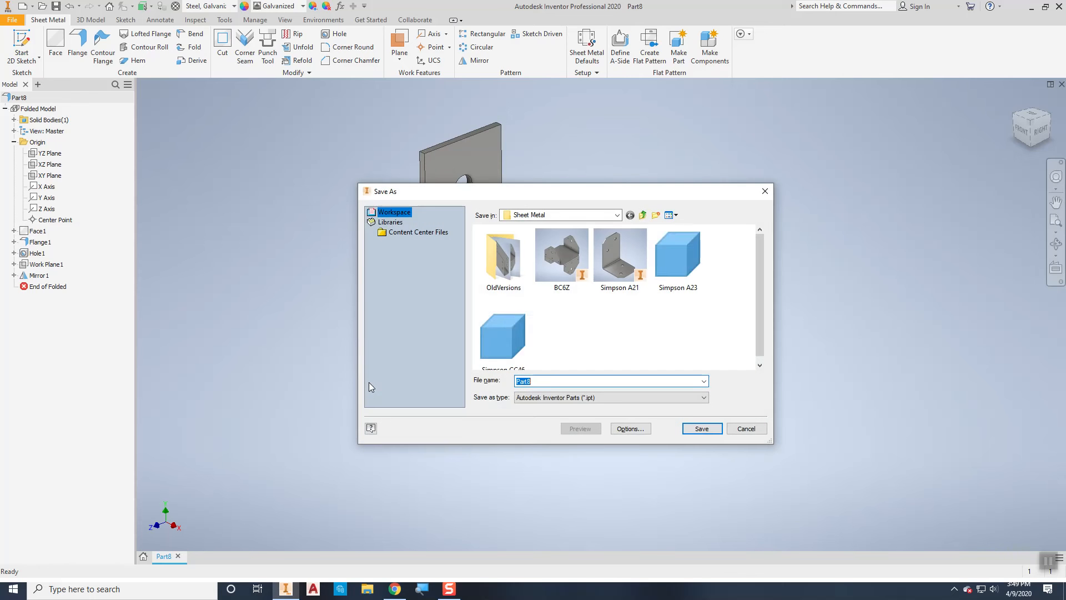
text(HL)
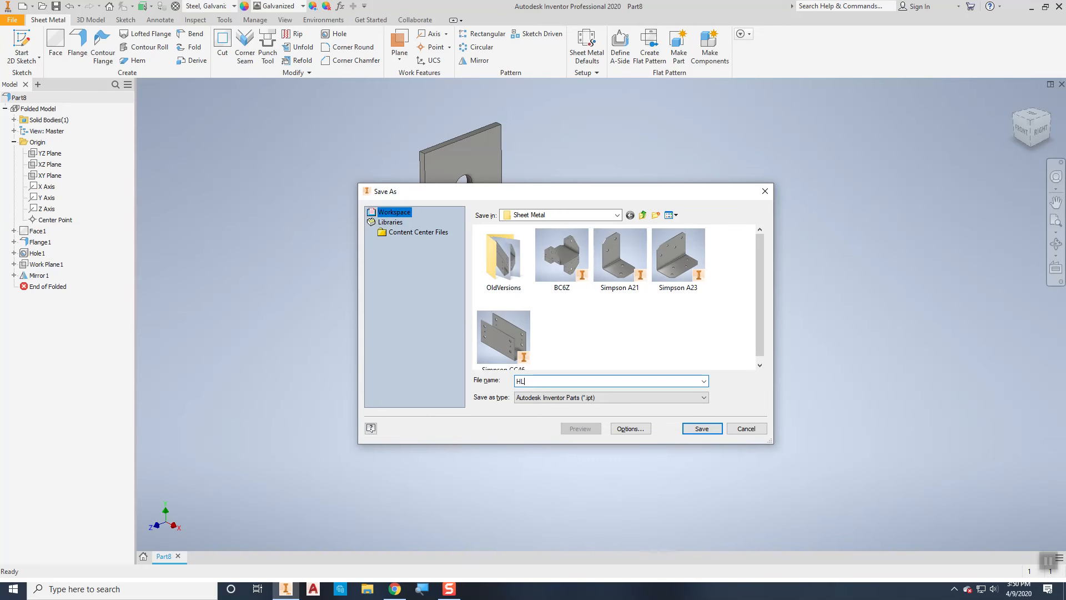
key(Return)
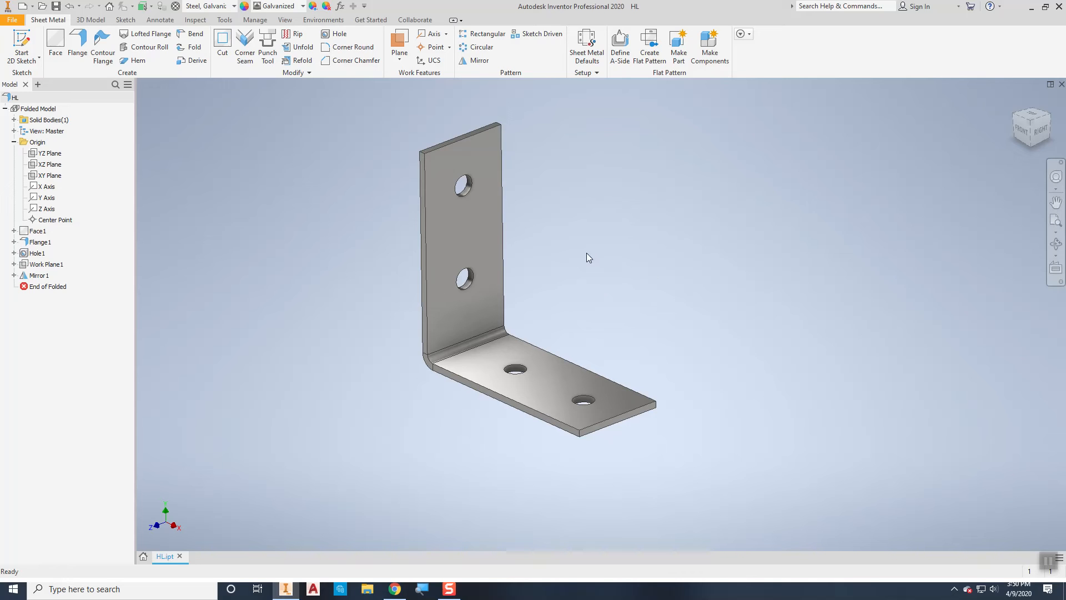
Start an iPart from the bracket, add SheetMetalRule as a table column, and return to the list of model parameters.
middle_drag(589, 257, 595, 281)
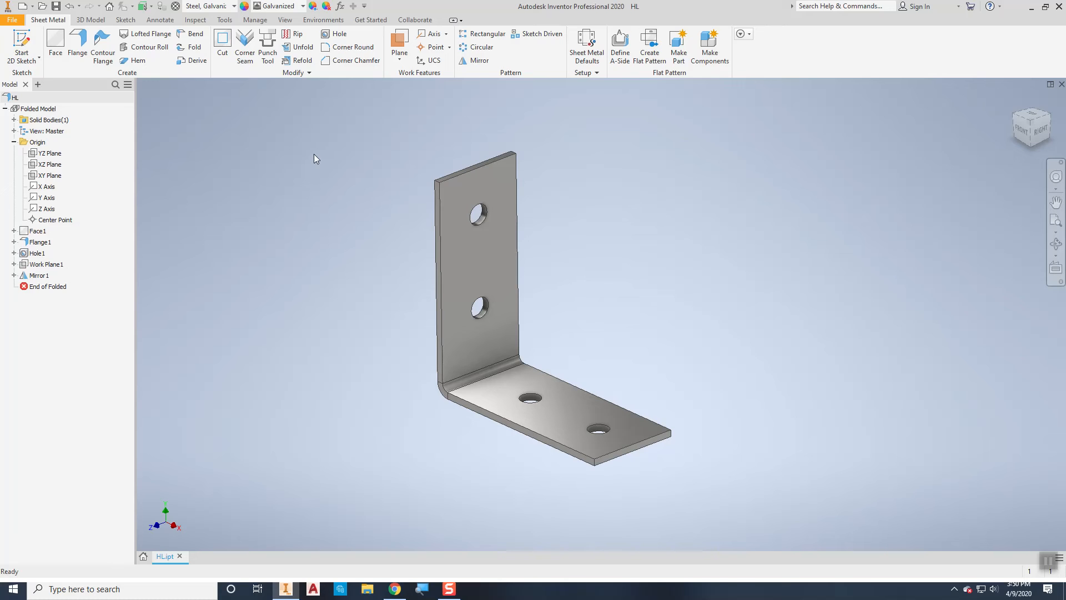
click(254, 23)
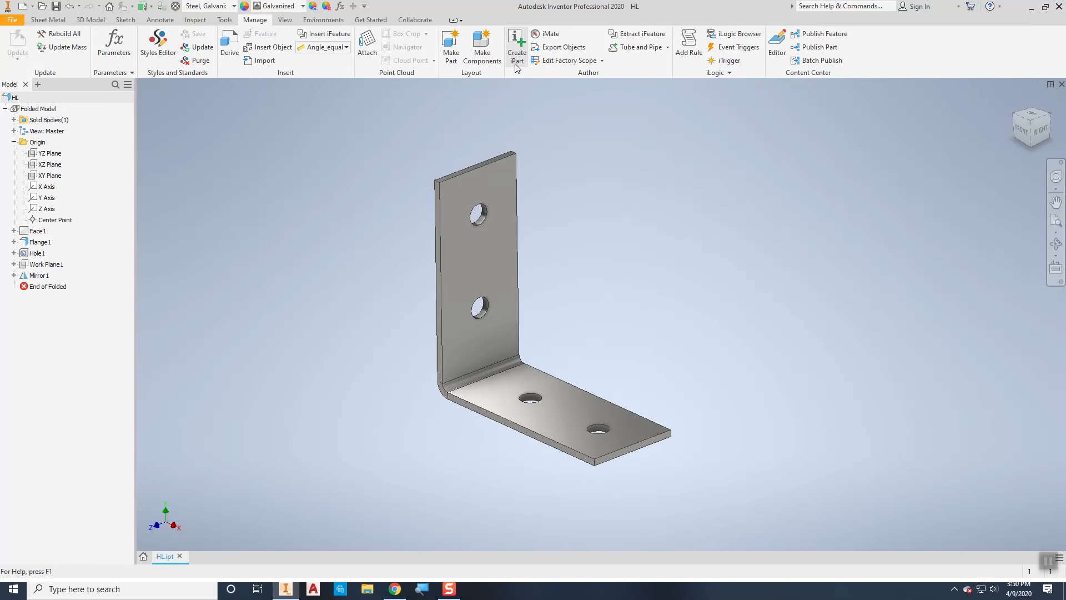
click(515, 67)
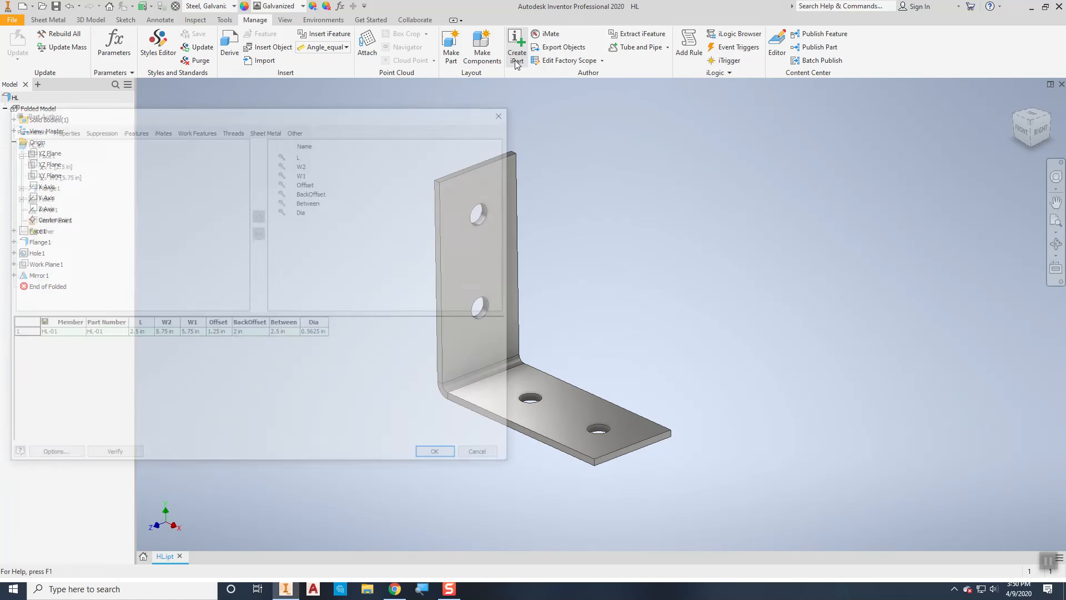
drag(266, 119, 367, 93)
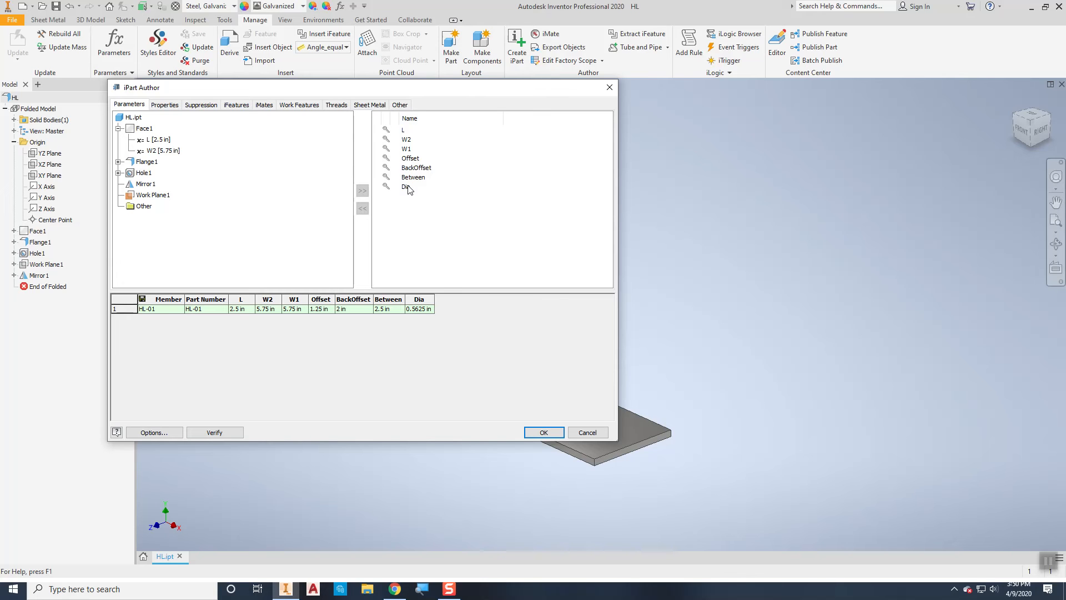
click(364, 106)
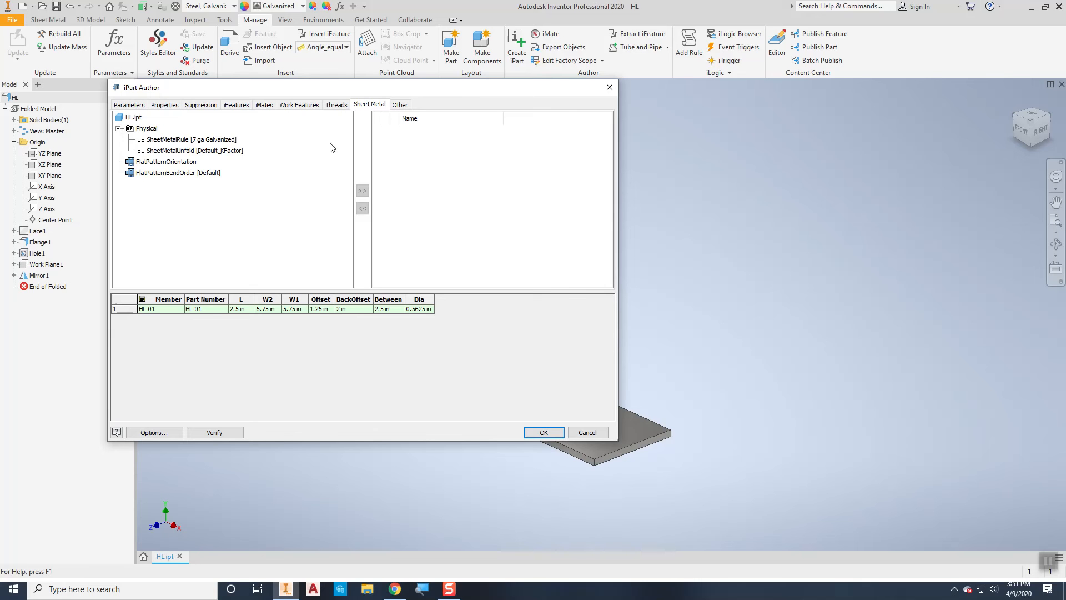
click(186, 141)
click(362, 191)
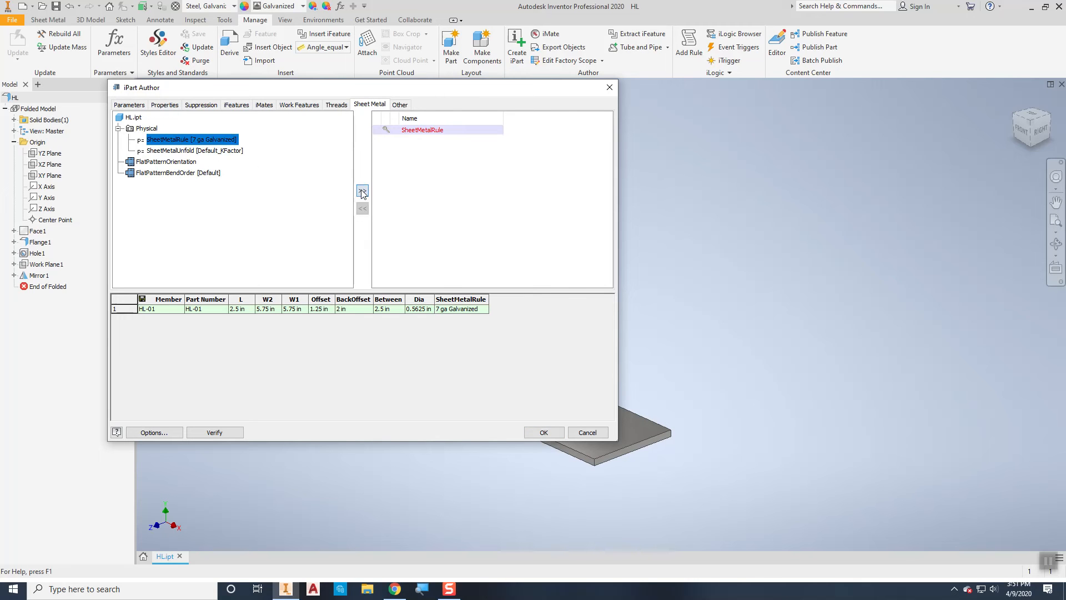
click(131, 105)
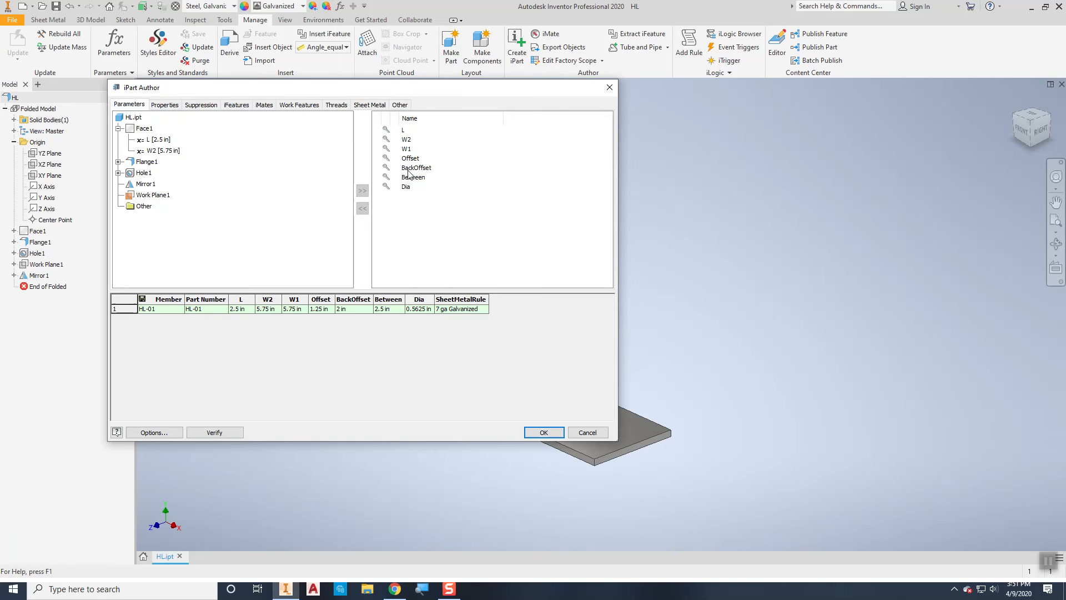
Set the first iPart row's member name and part number to HL-53, and insert a second row.
click(366, 106)
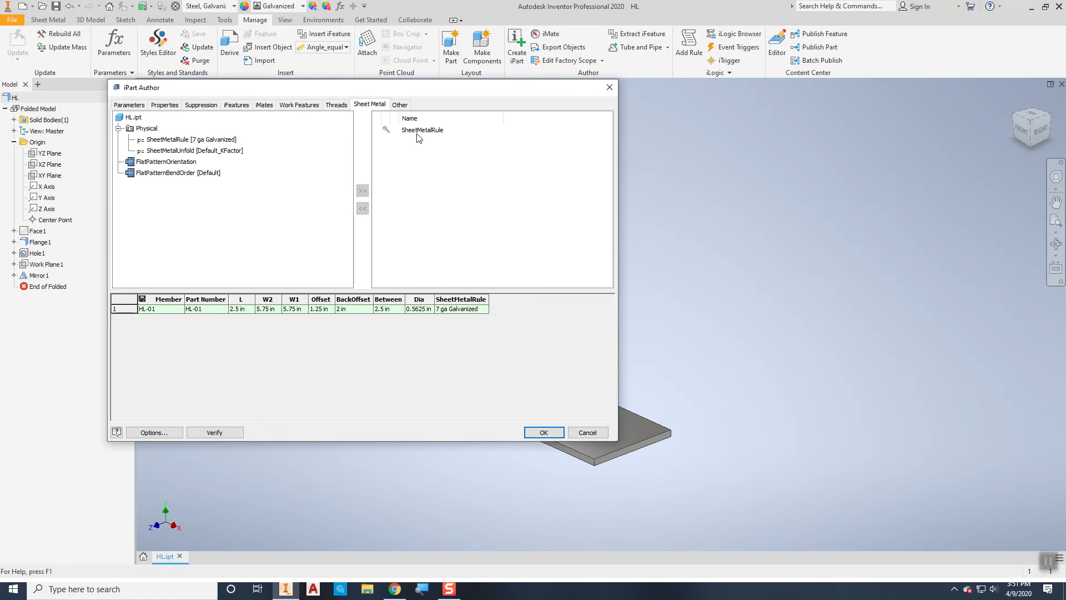
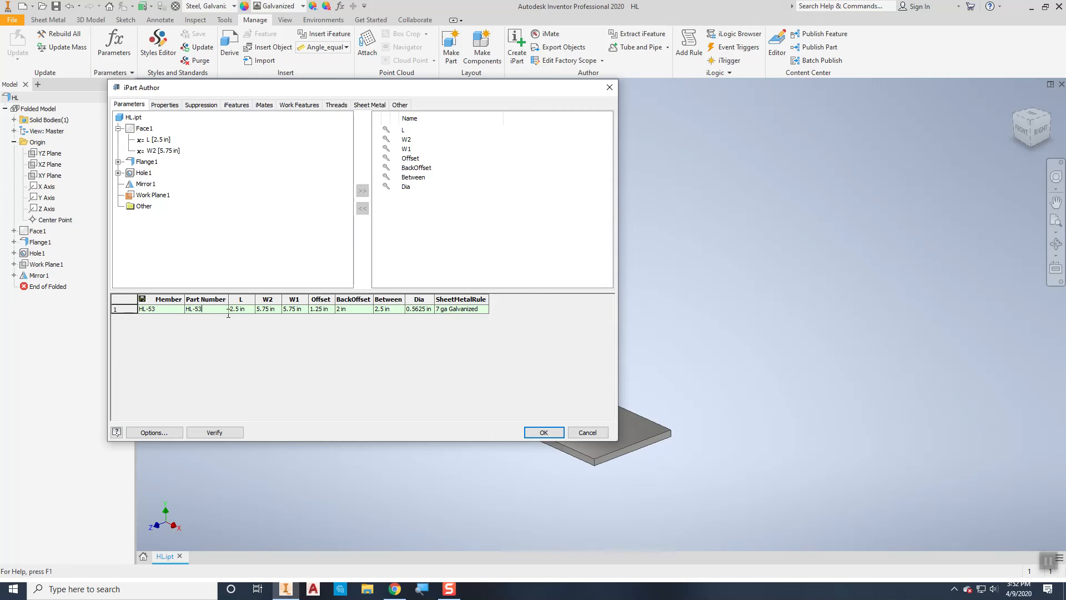
double_click(476, 310)
click(417, 310)
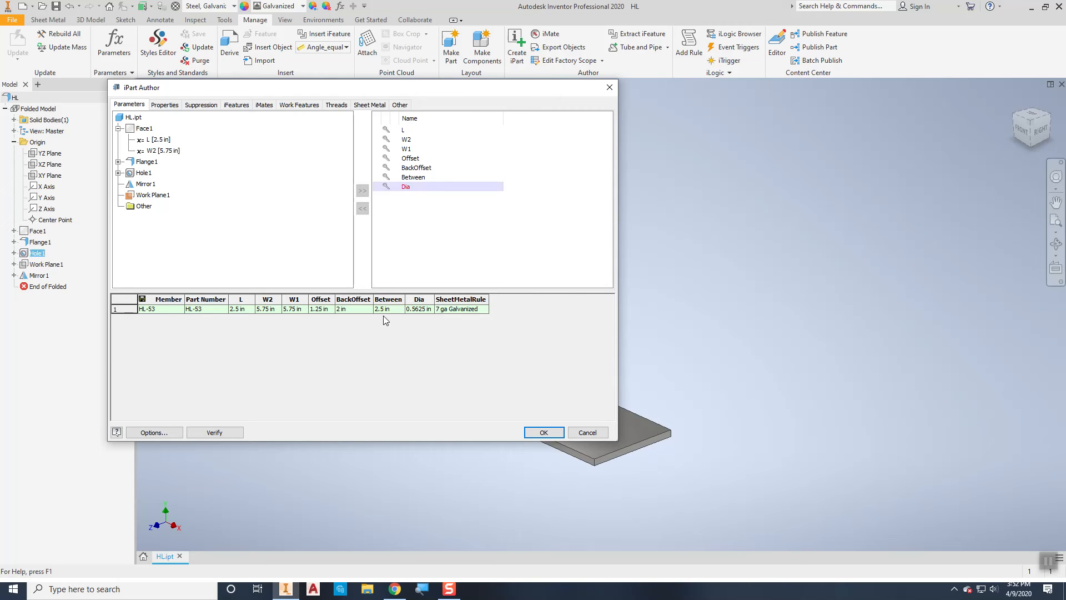
right_click(218, 309)
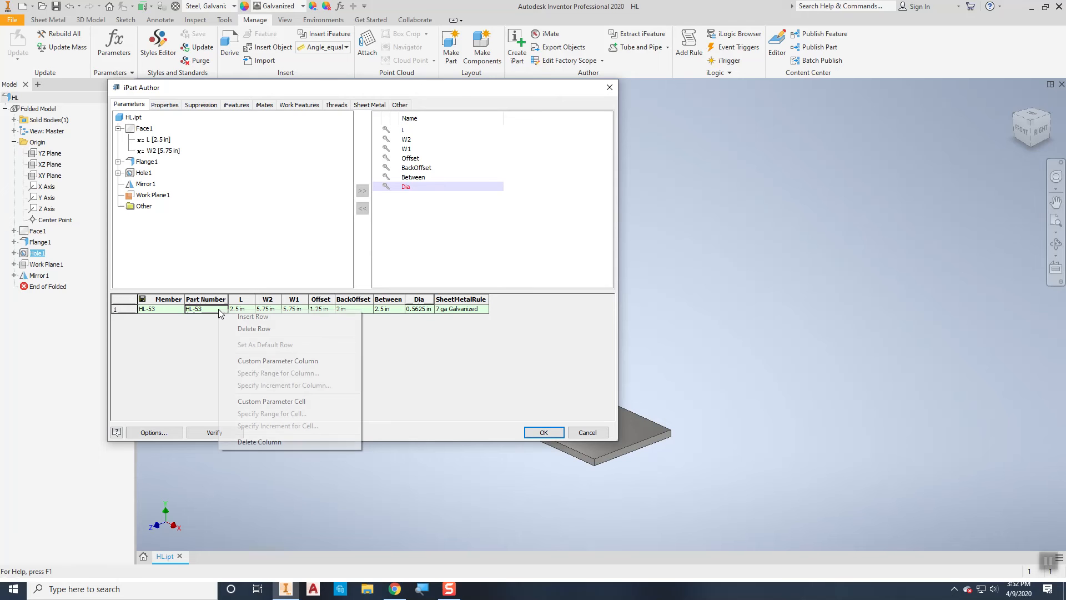
click(242, 317)
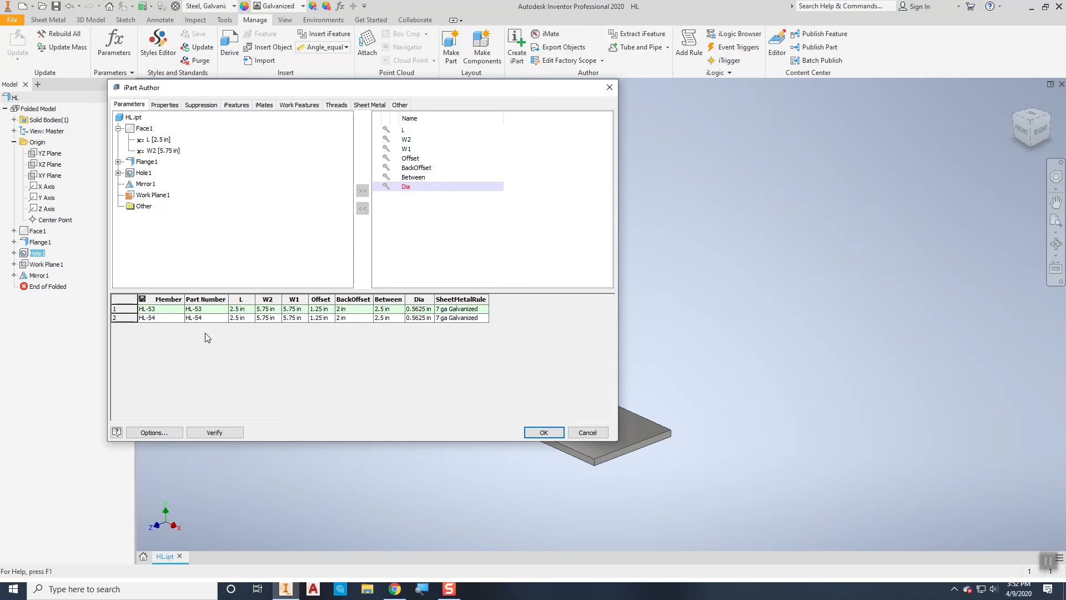
Set the second row's member name and part number to HL-55 and its L to 5 in, and accept the iPart table.
click(160, 318)
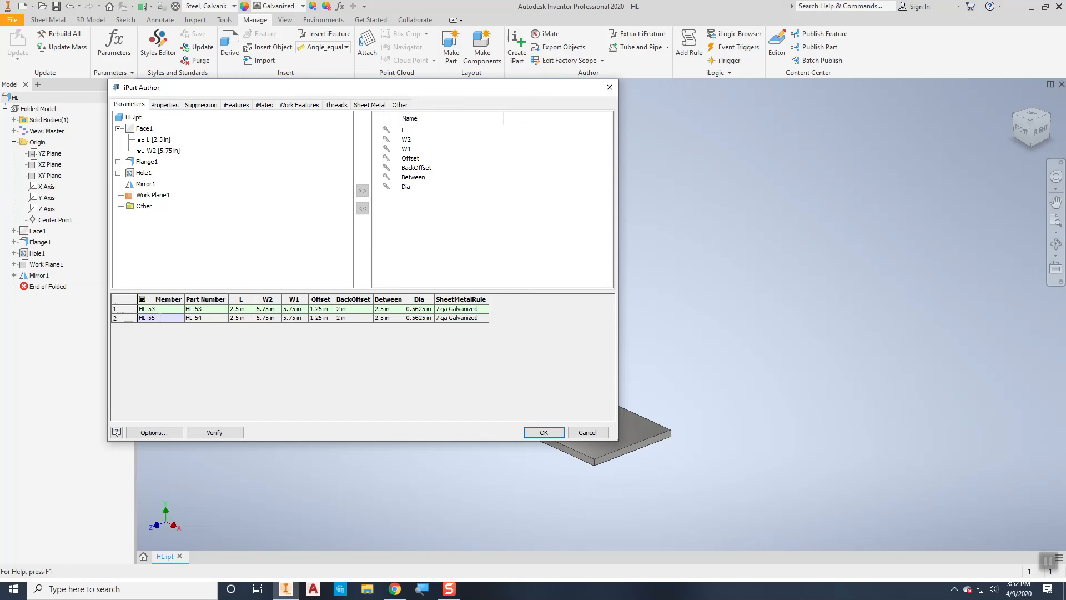
click(204, 319)
click(237, 319)
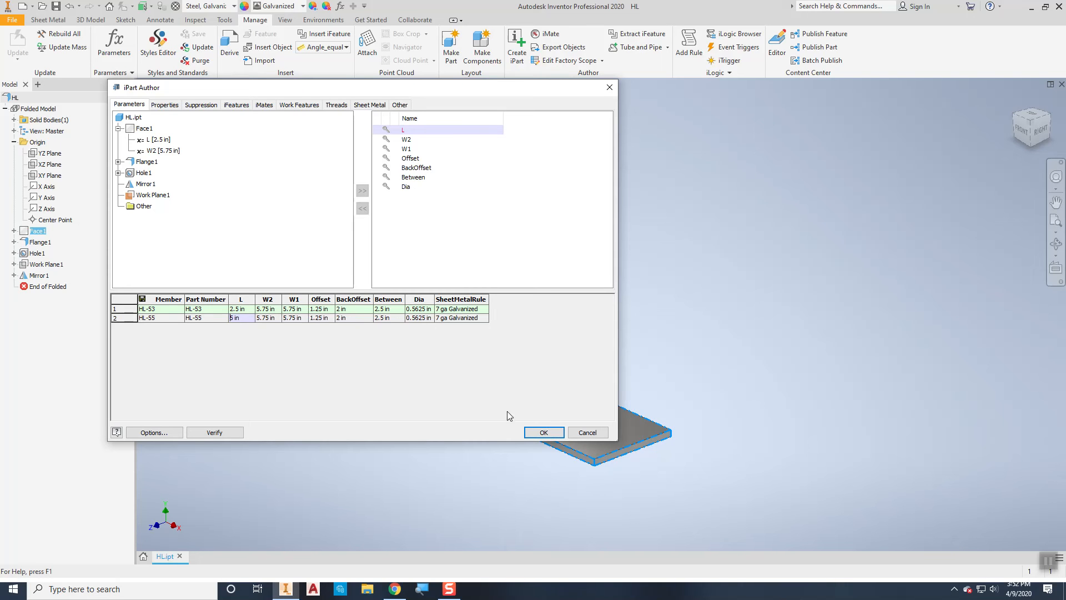
click(542, 433)
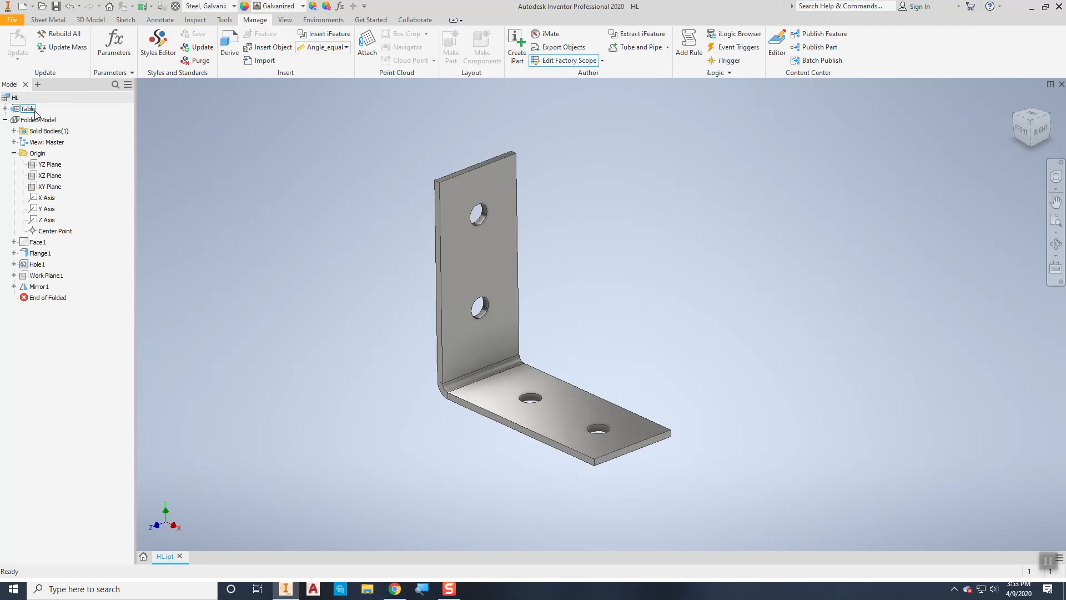
Activate the HL-55 member and start a rectangular pattern of the hole and mirror features along the base leg's outer end edge.
click(6, 110)
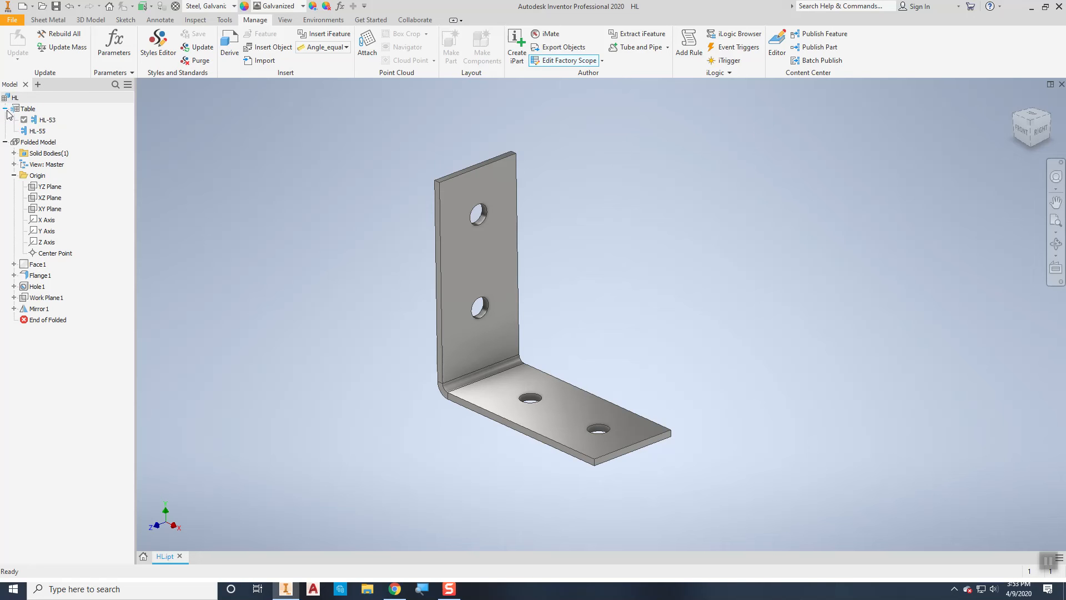
double_click(38, 132)
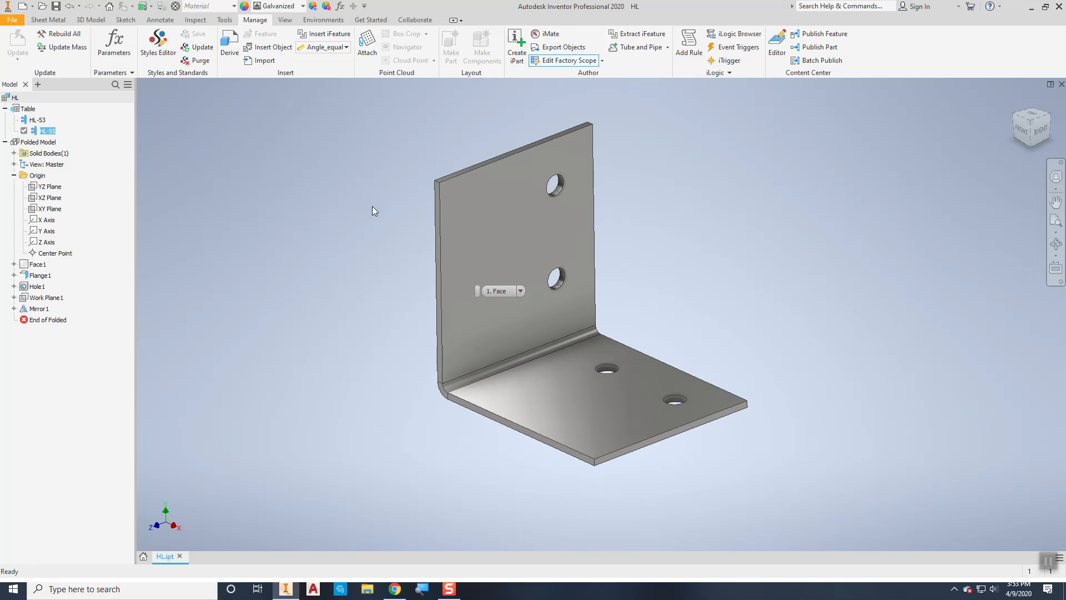
click(90, 19)
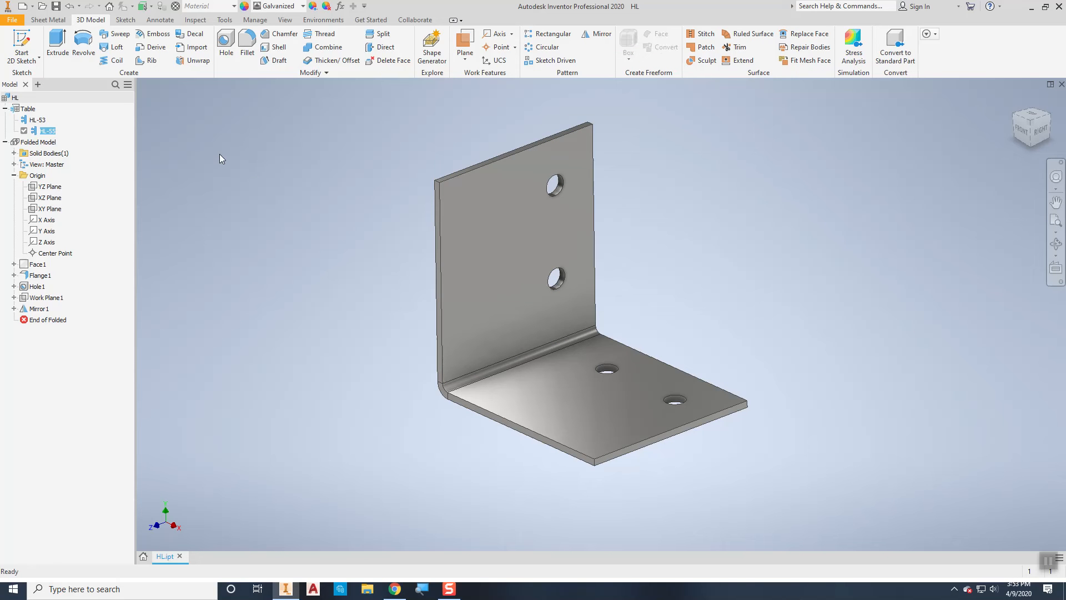
click(543, 37)
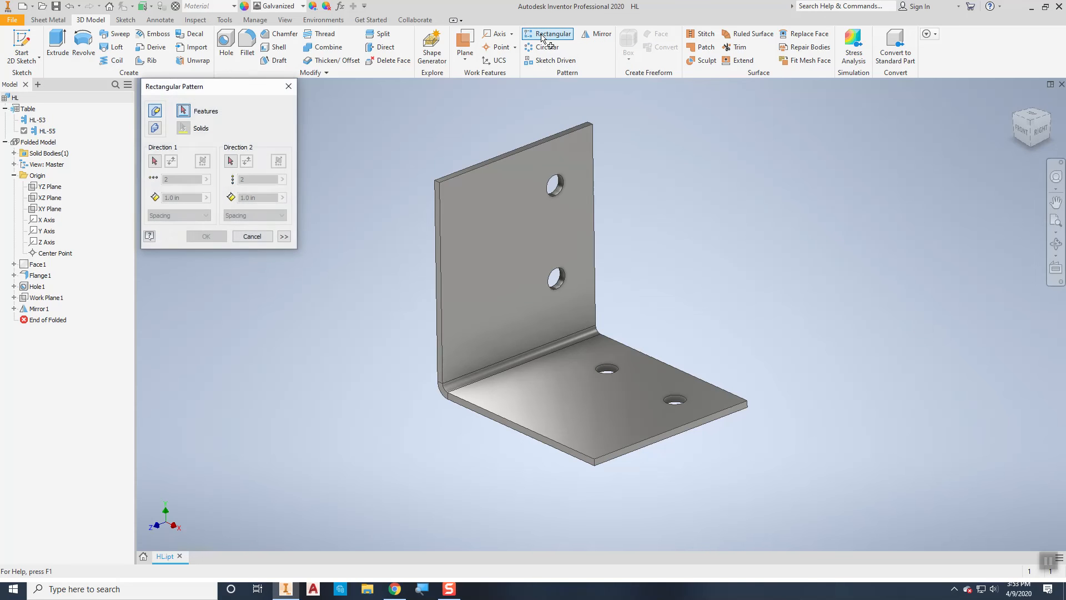
click(683, 401)
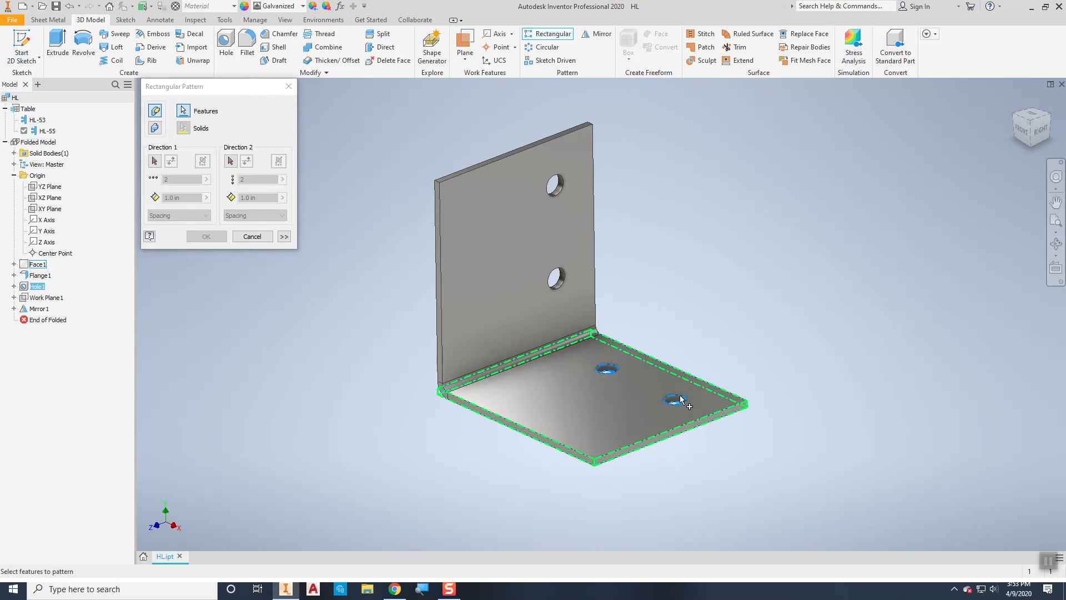
click(557, 278)
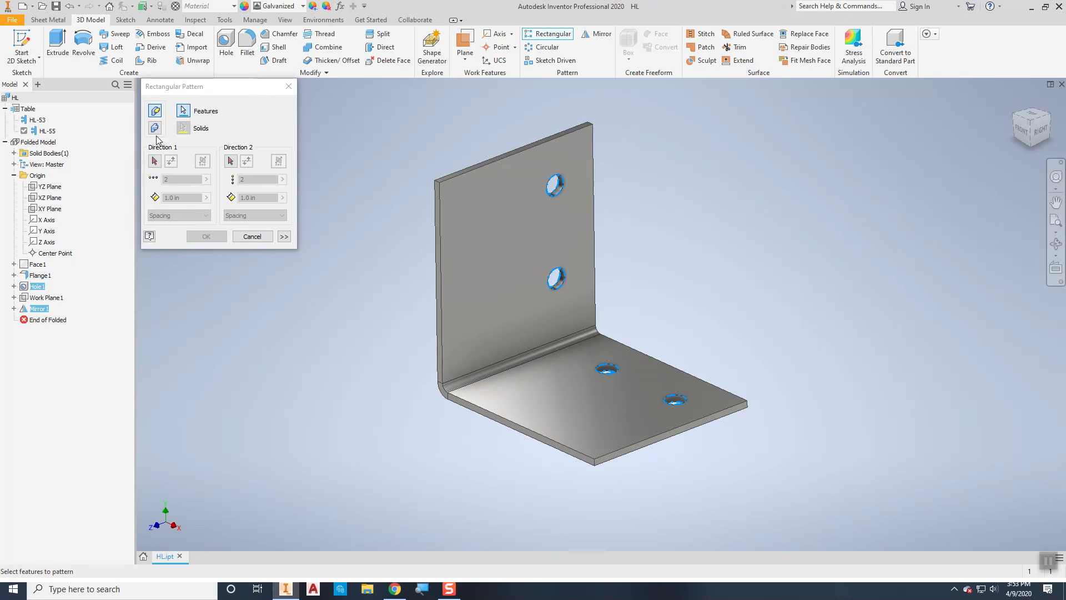
click(156, 161)
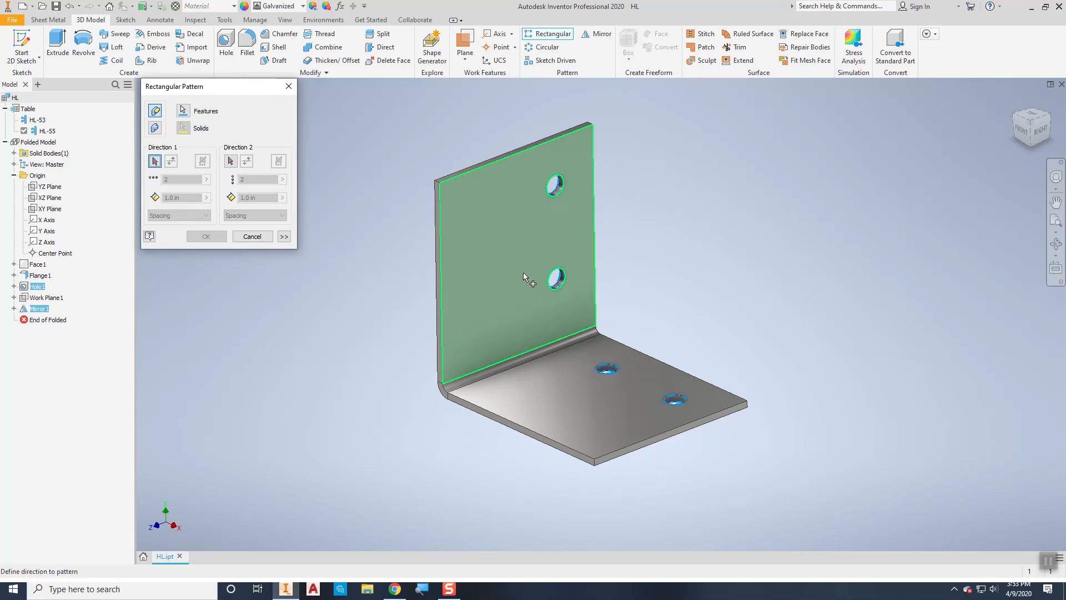
click(725, 416)
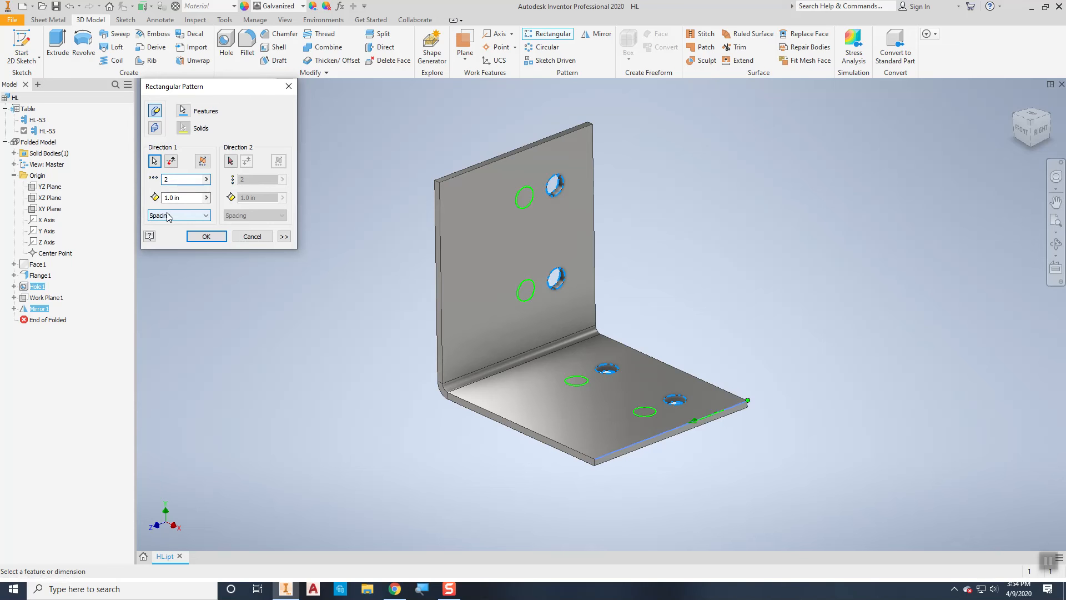
Define the pattern count as NOC=2 and the distance as Spacing=2.5 in, and create the pattern.
text(NOC=)
click(164, 198)
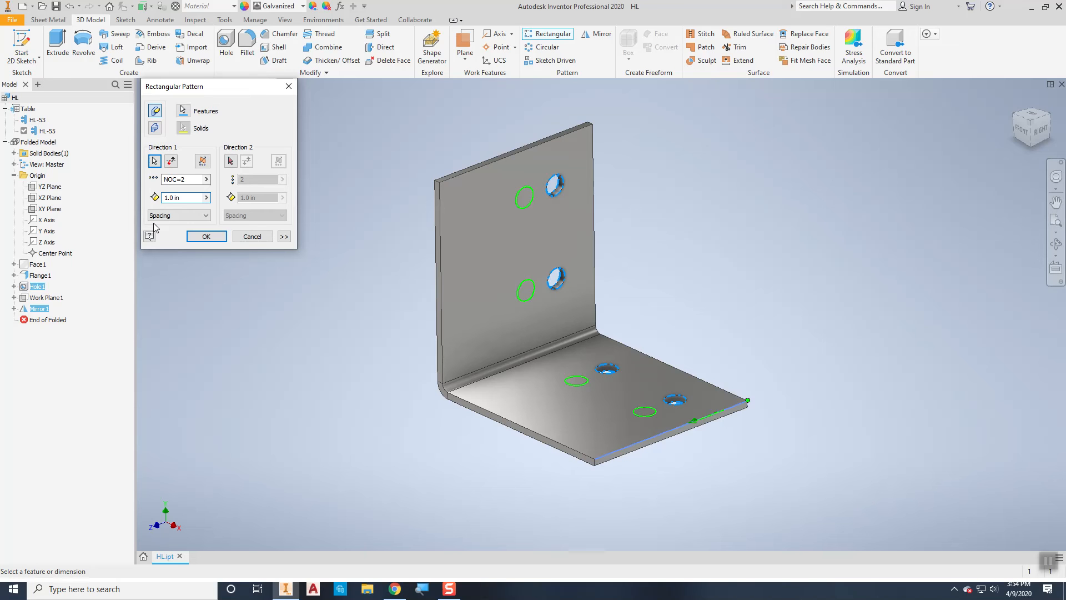
text(Spacing)
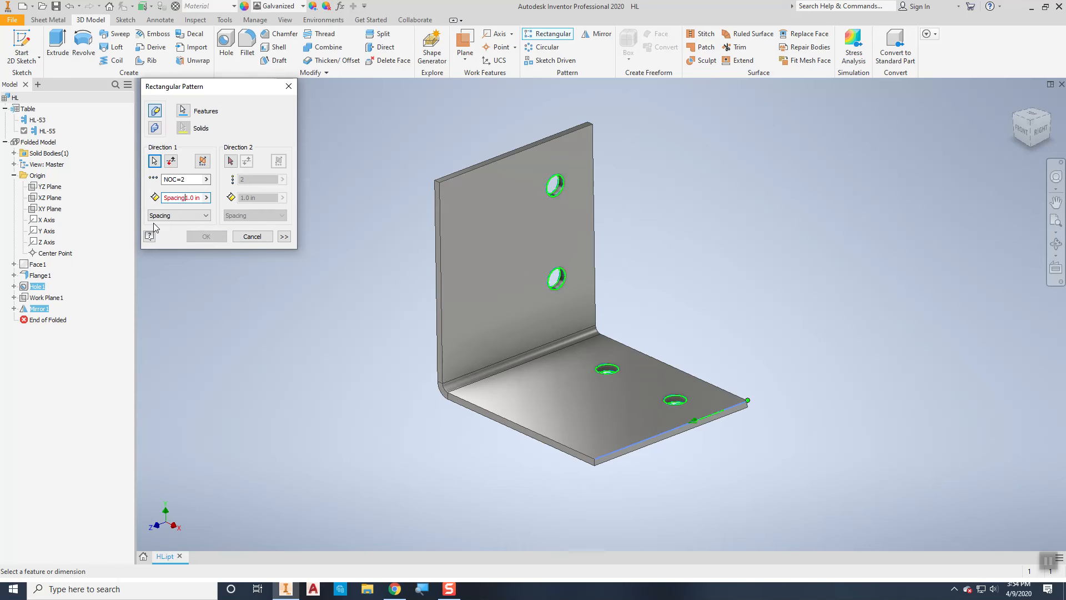
text(=)
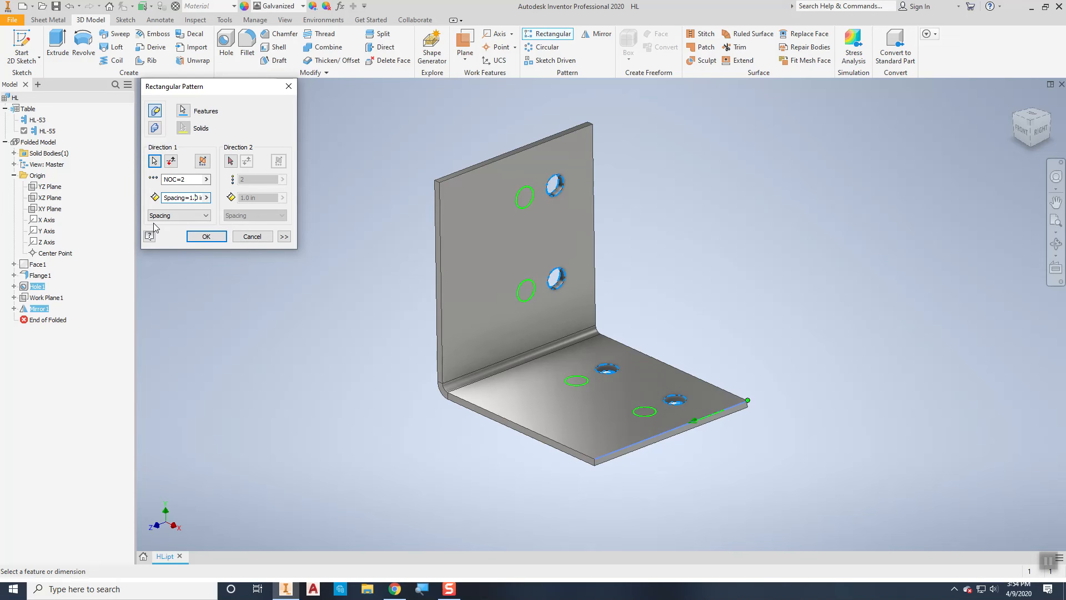
key(BackSpace)
text(2.5)
click(207, 238)
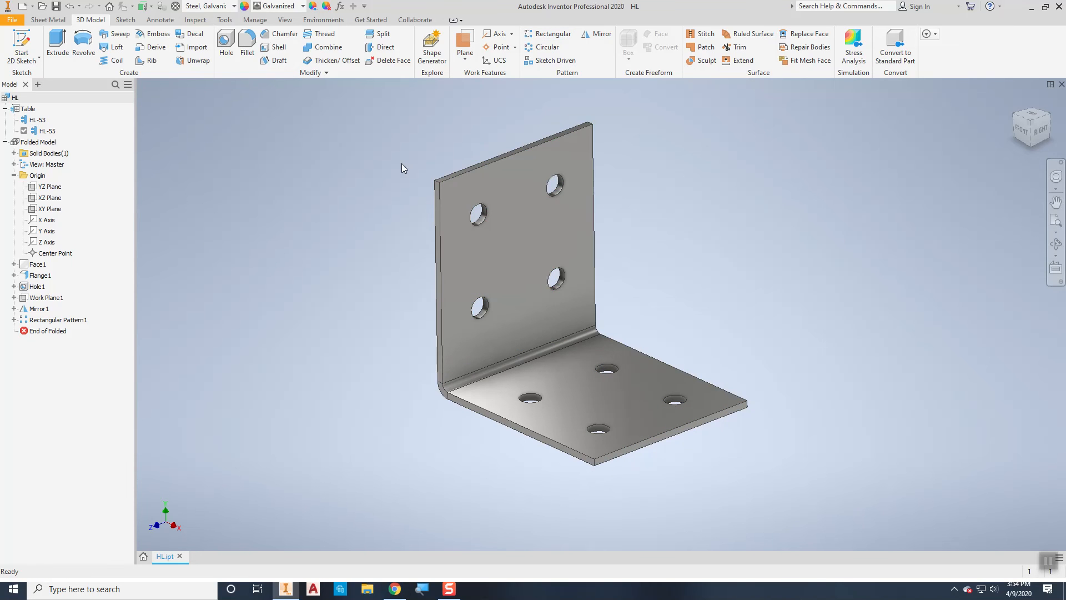
Check the NOC and Spacing entries in the part's parameter list.
click(255, 20)
click(114, 43)
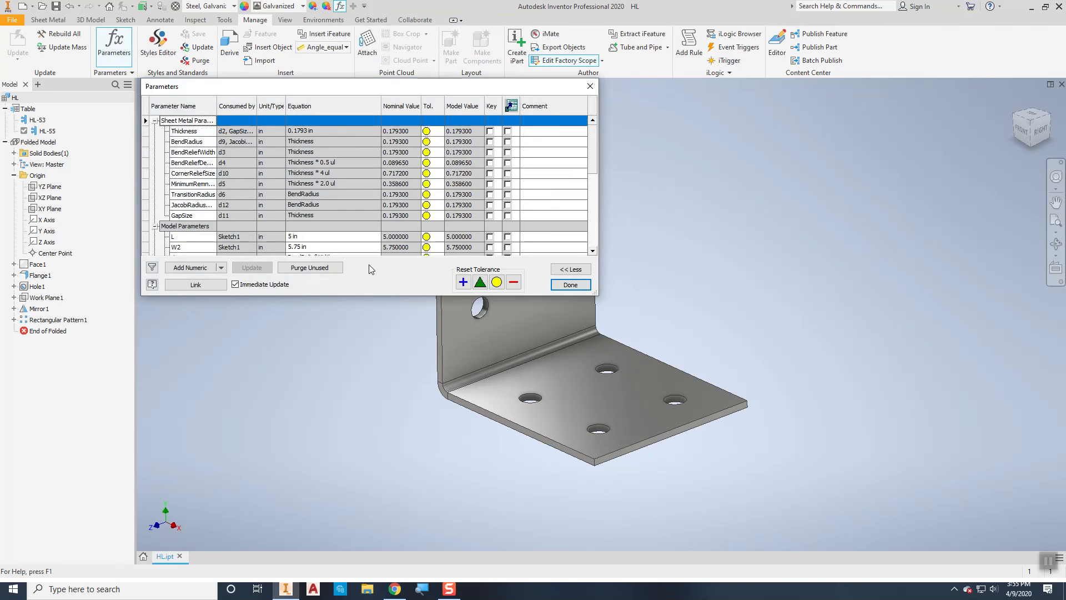
scroll(594, 206, down, 5)
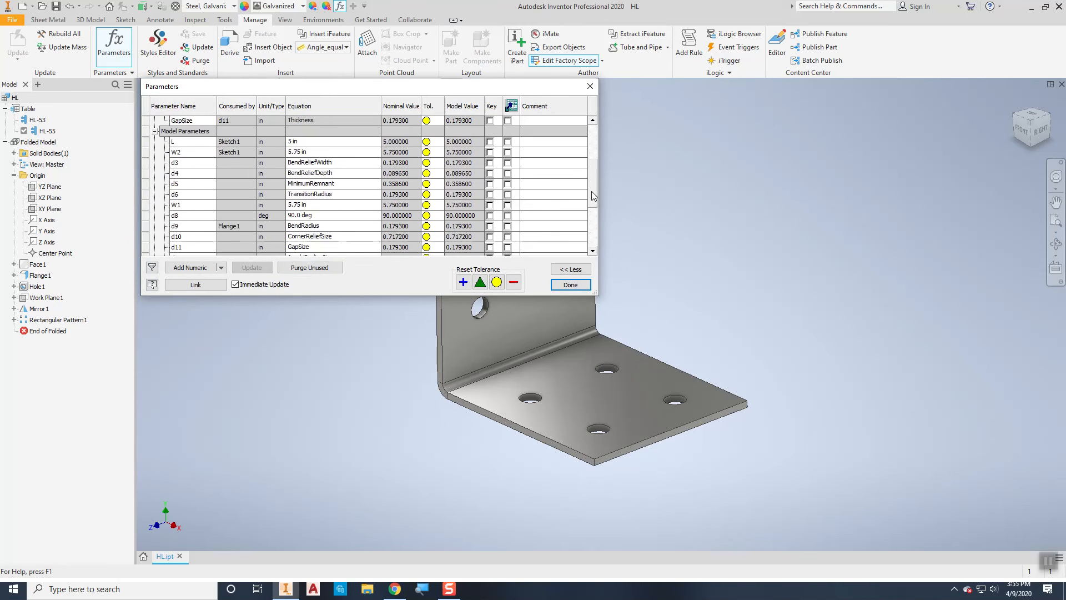
scroll(597, 211, down, 2)
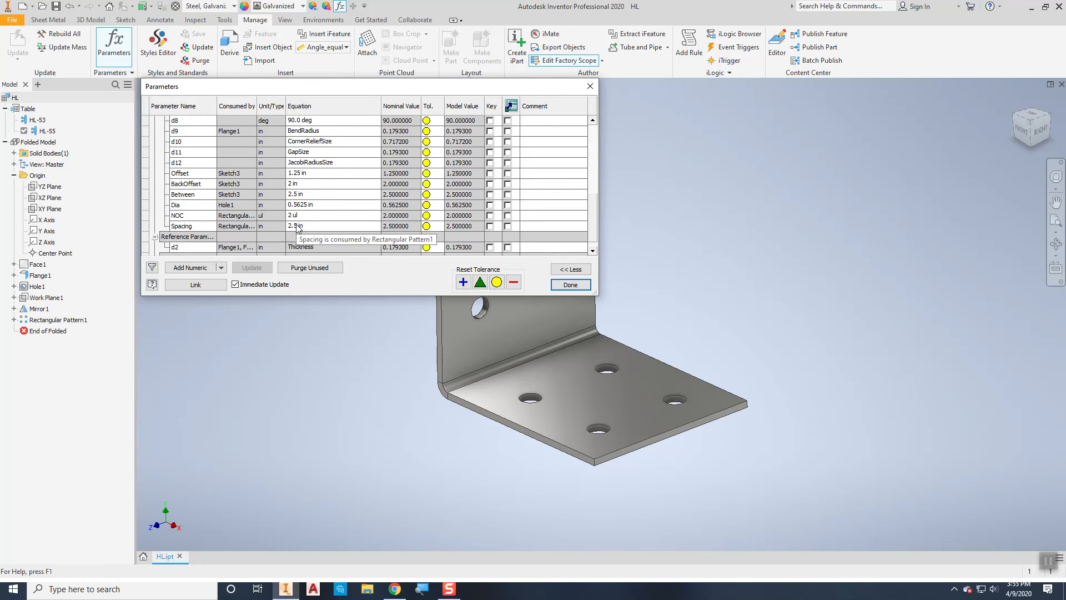
click(570, 285)
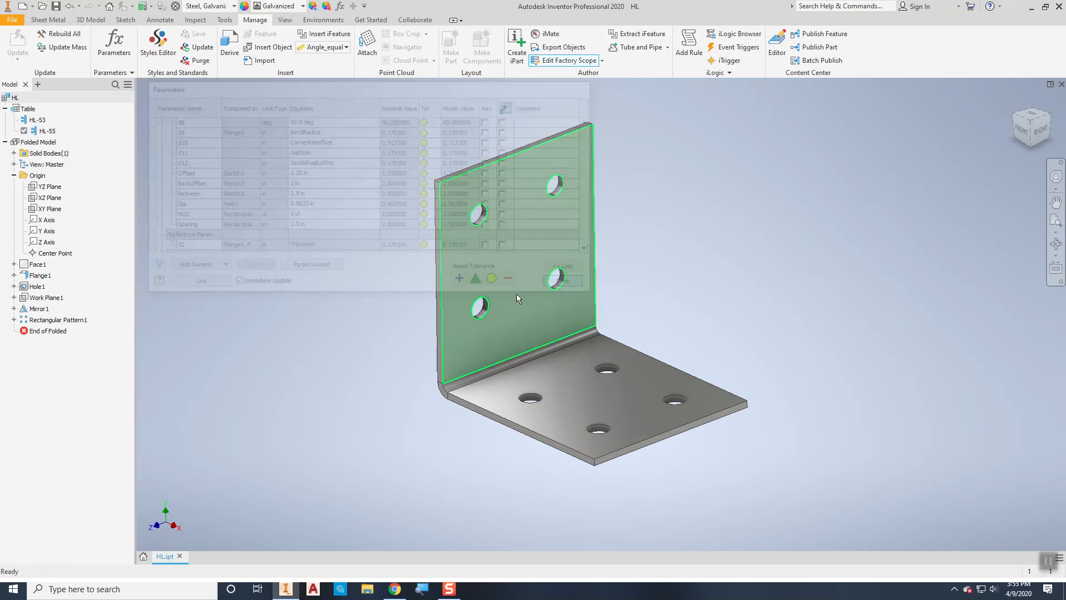
Activate the HL-53 member despite the reported errors, and inspect the rectangular pattern's occurrences on the narrow bracket.
click(82, 20)
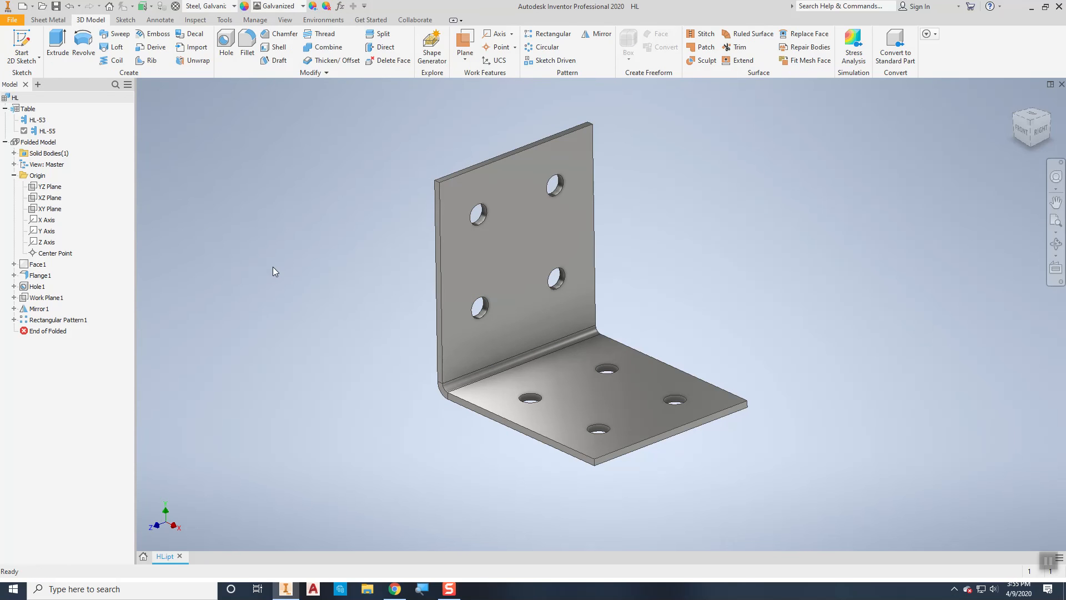
click(48, 19)
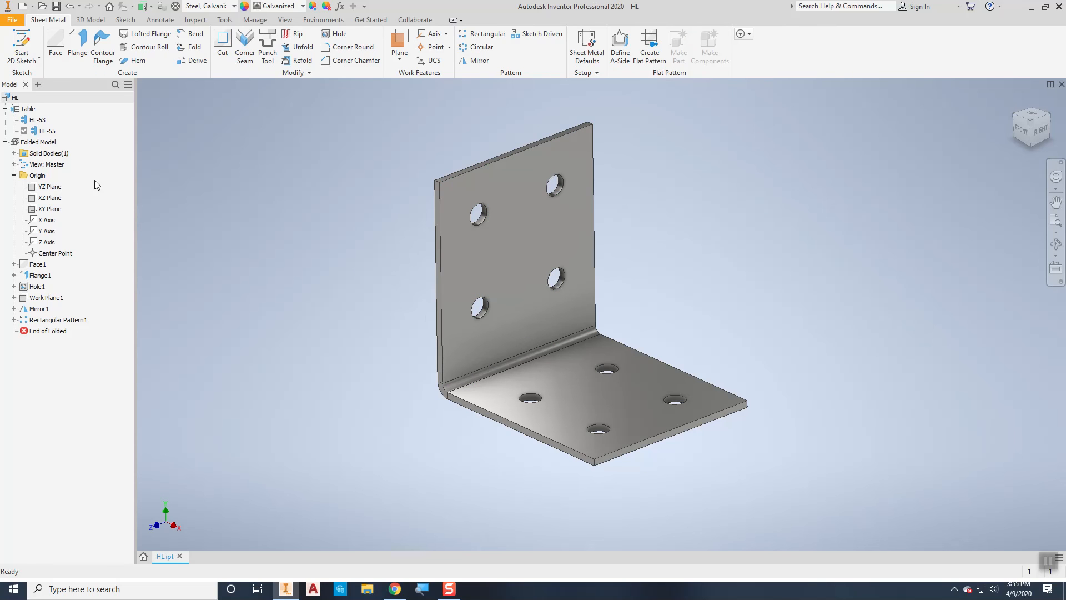
double_click(39, 119)
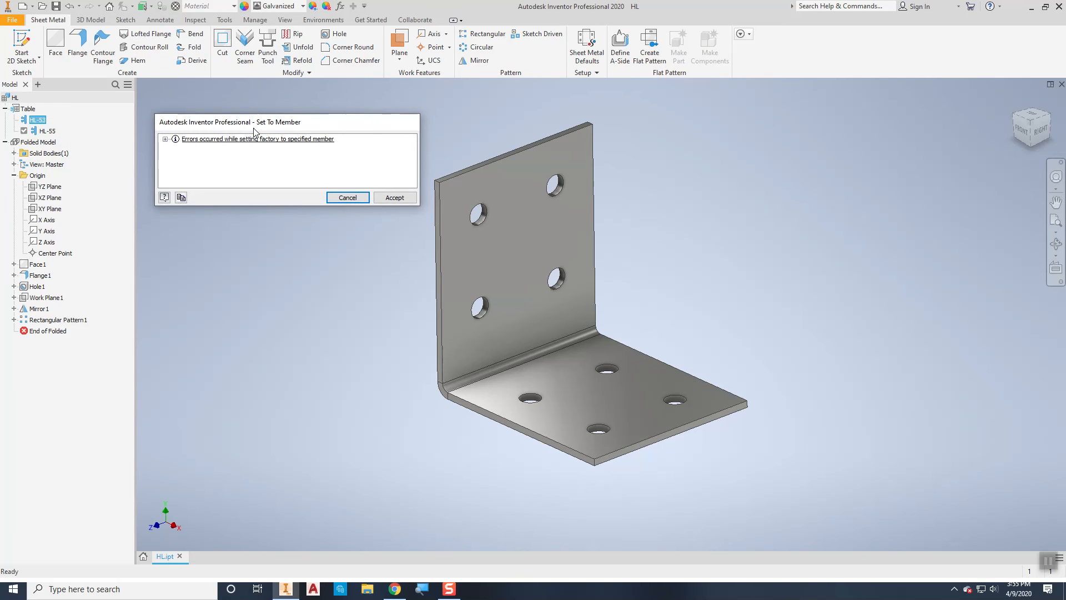
click(394, 198)
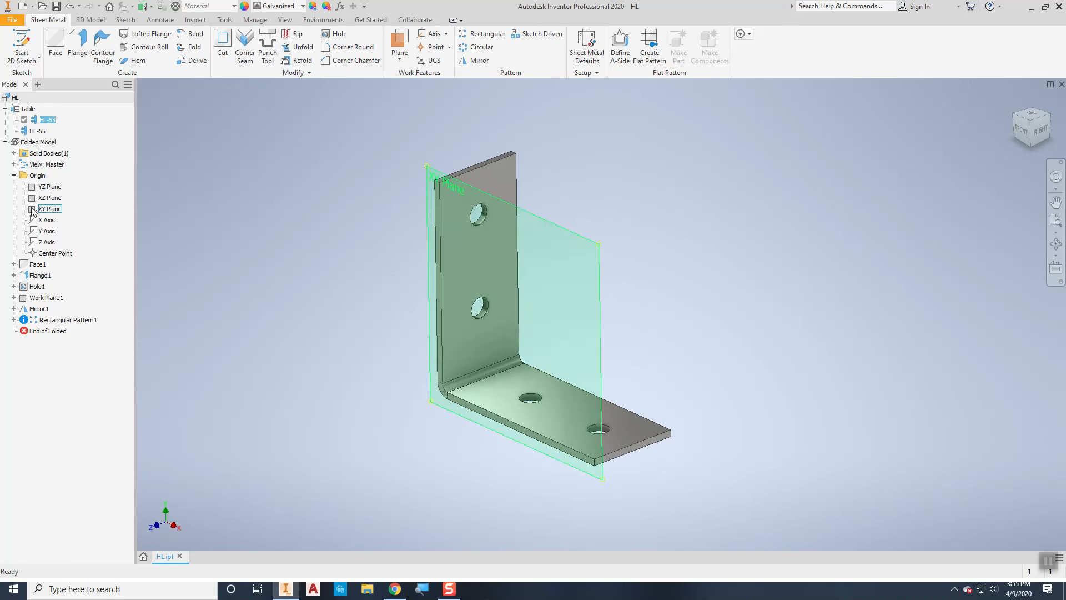
click(26, 323)
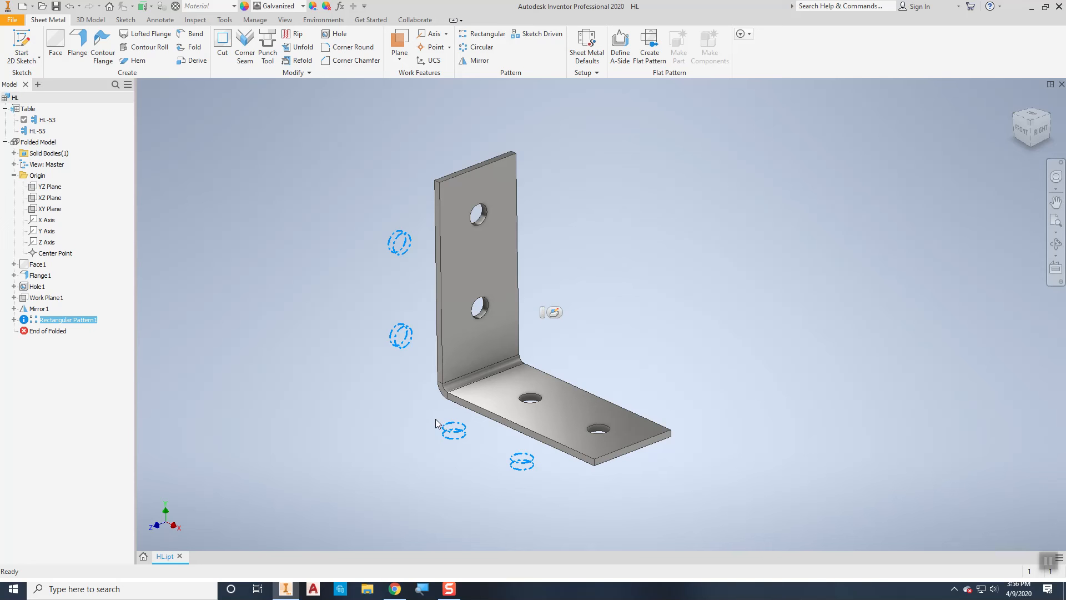
click(325, 253)
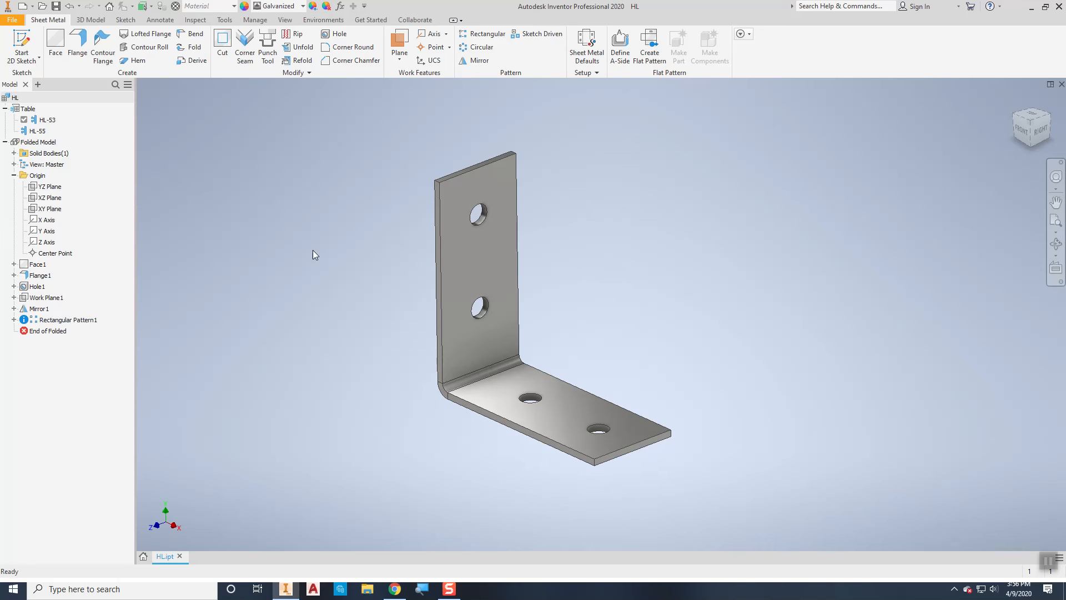
Reopen the iPart table and add the rectangular pattern's NOC parameter as a column.
click(255, 19)
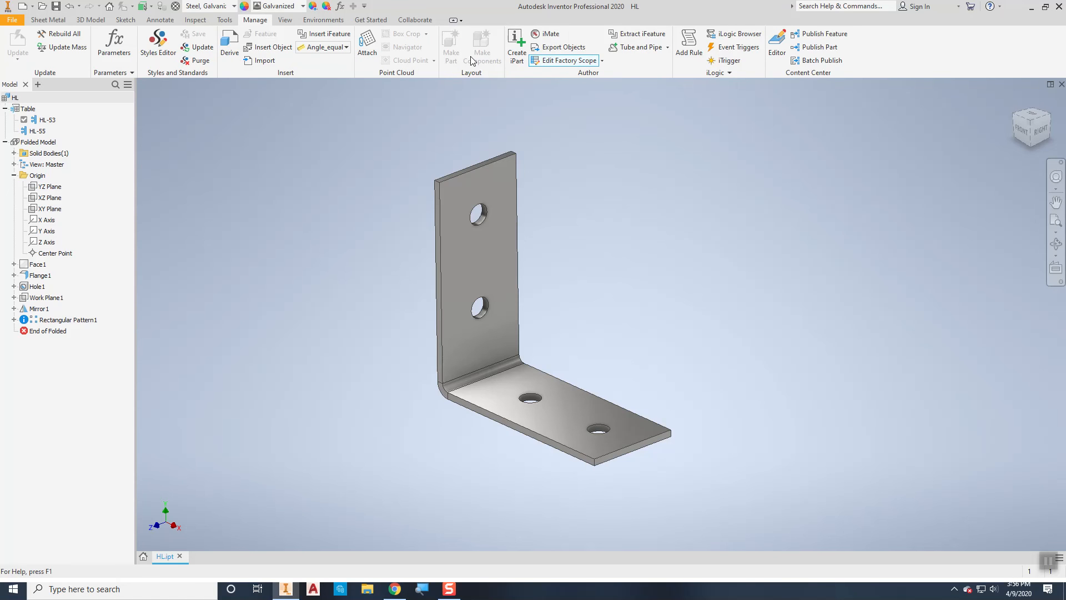
click(513, 48)
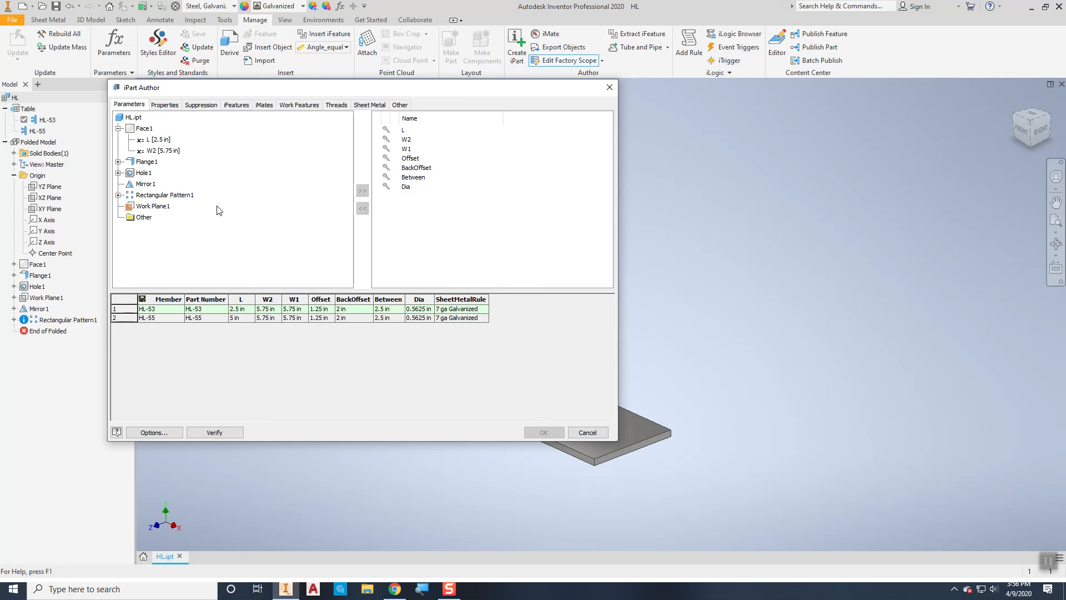
click(119, 195)
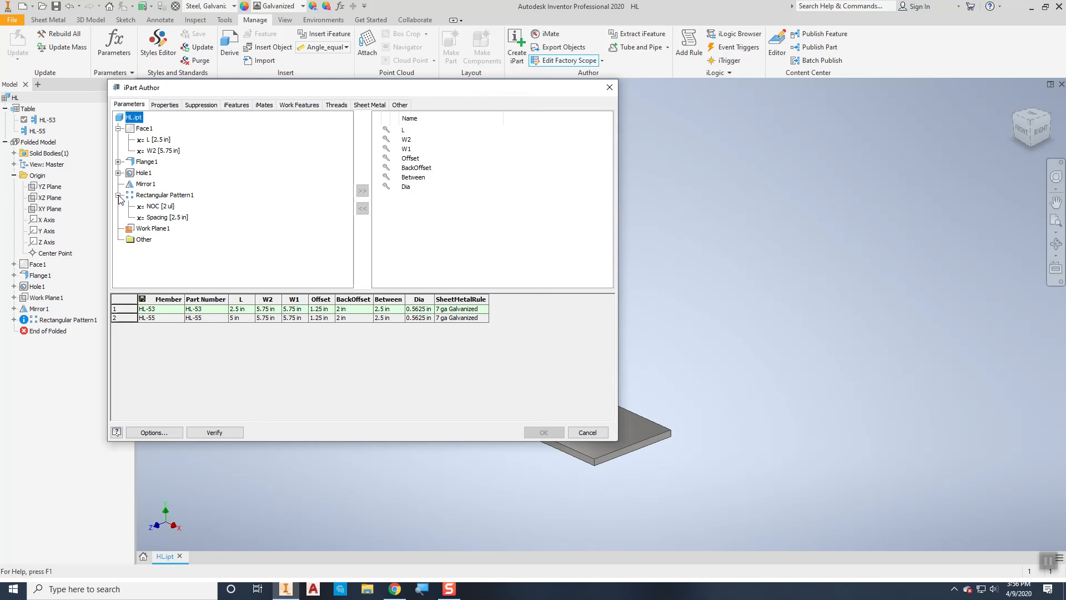
click(153, 206)
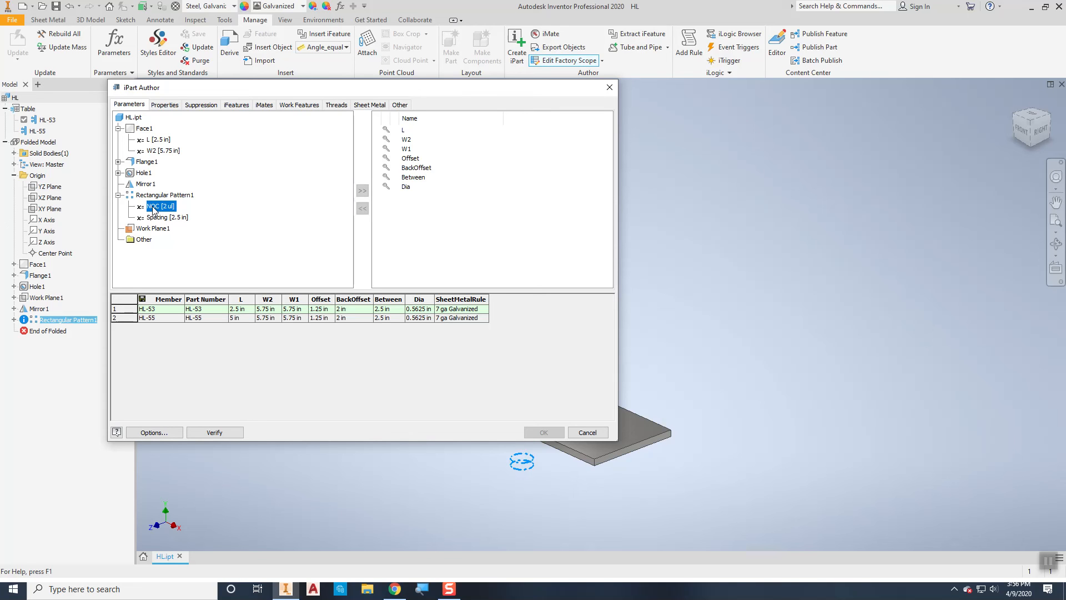
click(363, 192)
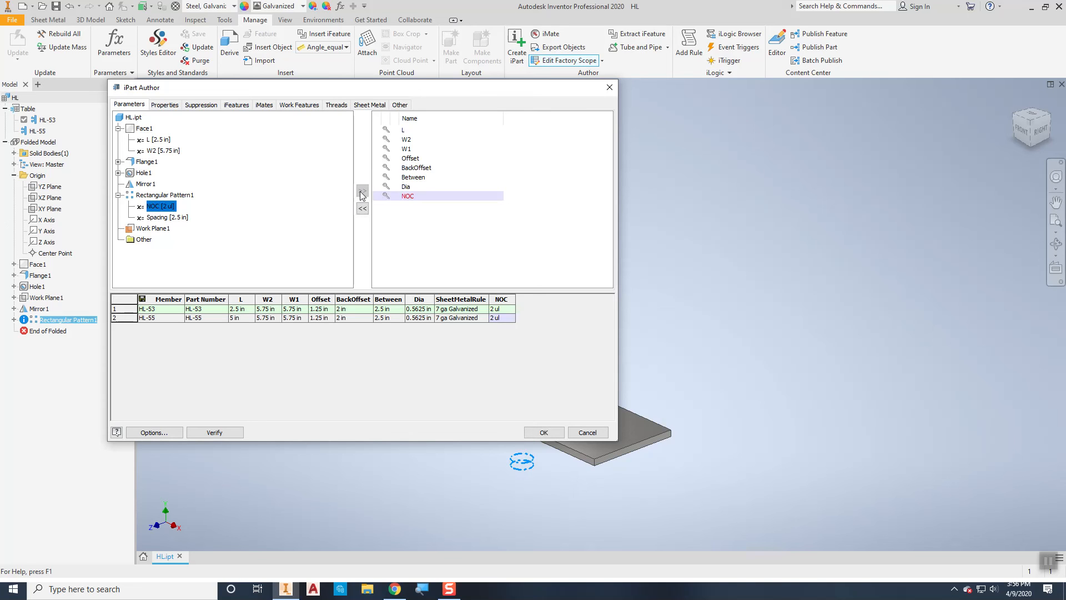
Add the rectangular pattern's Spacing parameter as a table column, set HL-53's NOC to 1, and apply the iPart table.
click(164, 218)
click(363, 191)
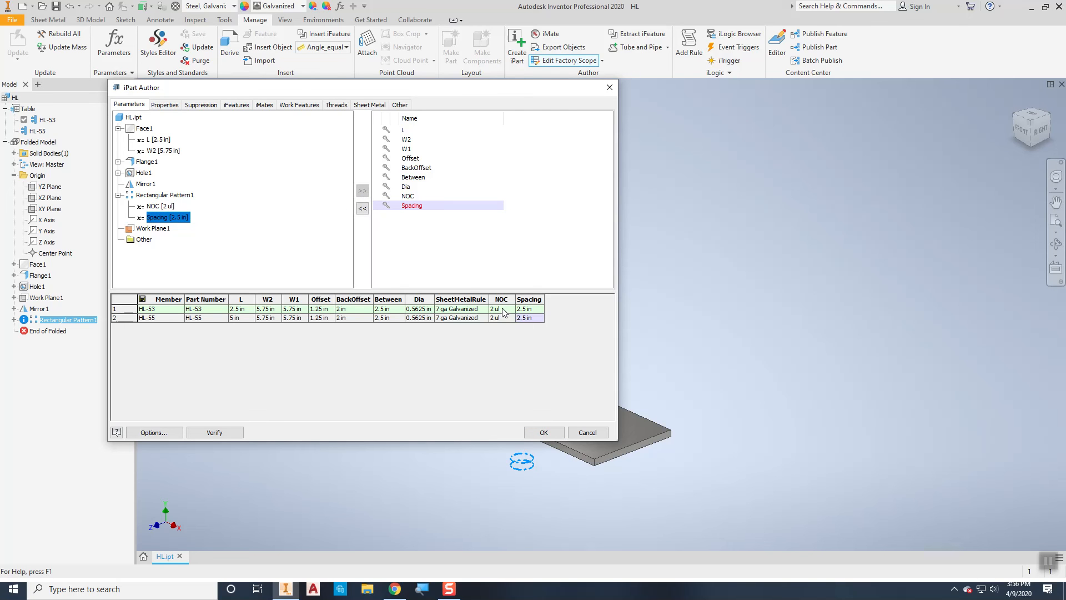
click(458, 347)
click(494, 318)
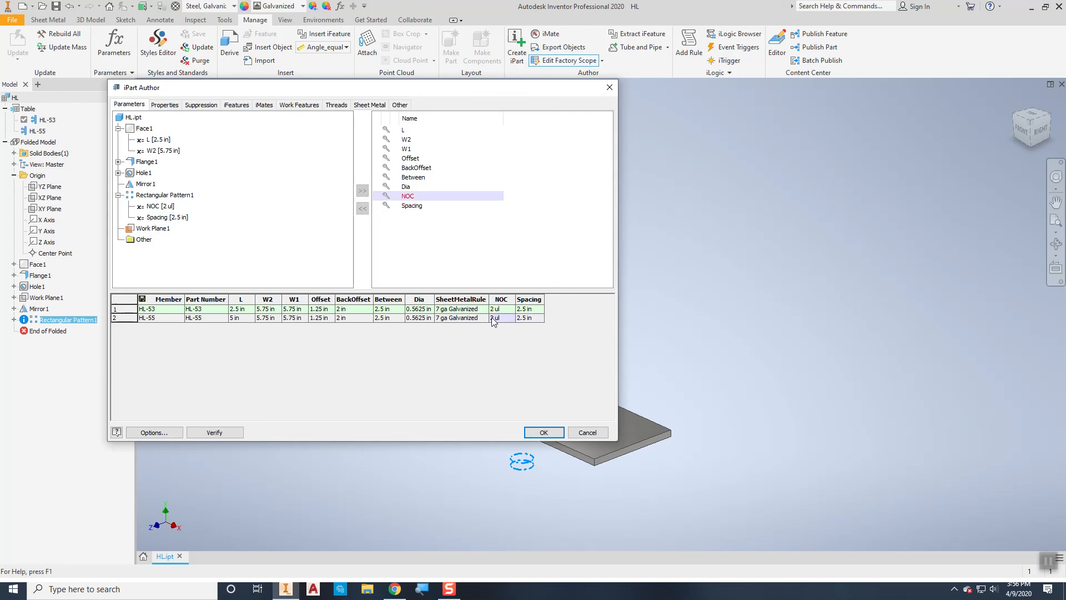
key(BackSpace)
text(1)
click(545, 431)
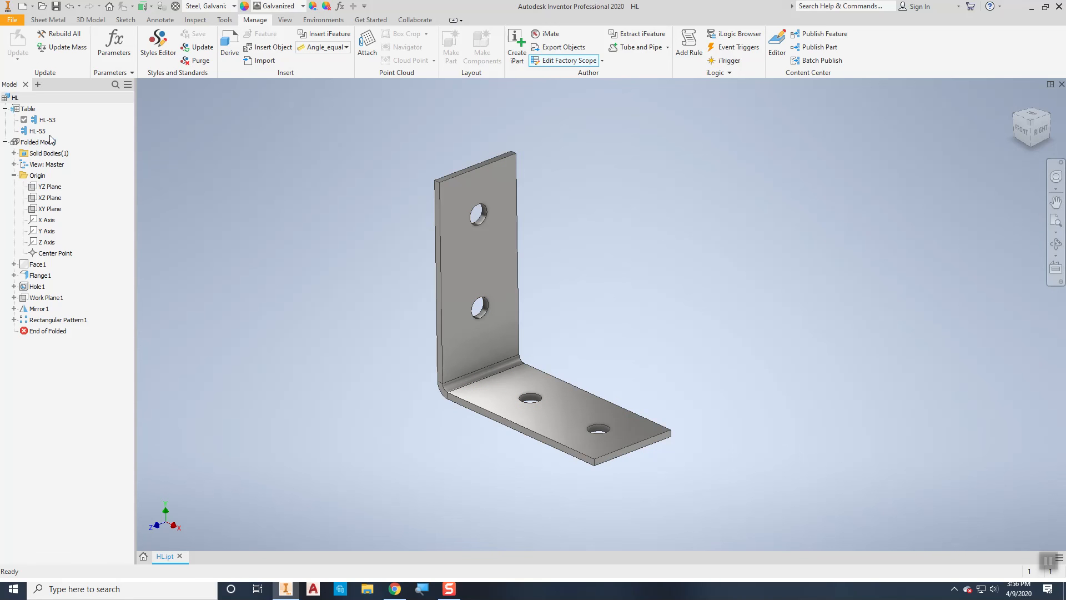
Activate the HL-55 member to inspect its hole pattern, and consult the HL57 row in the Simpson Strong-Tie catalog in Chrome.
click(32, 130)
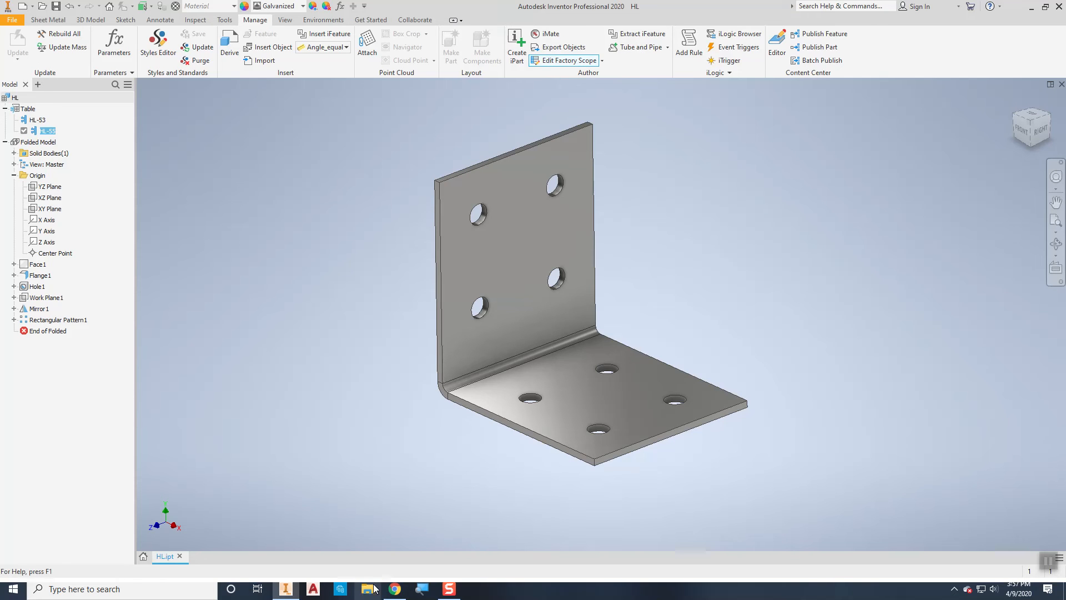
click(394, 589)
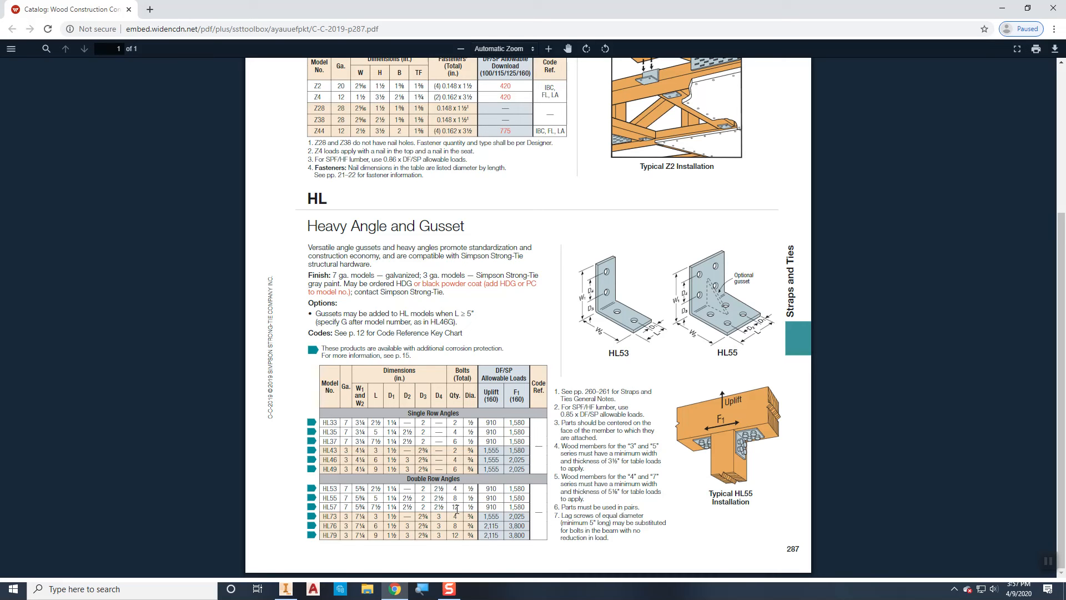
click(285, 588)
Back in Inventor, insert a third iPart row based on HL-55 and set its member name and part number to HL-57.
click(516, 45)
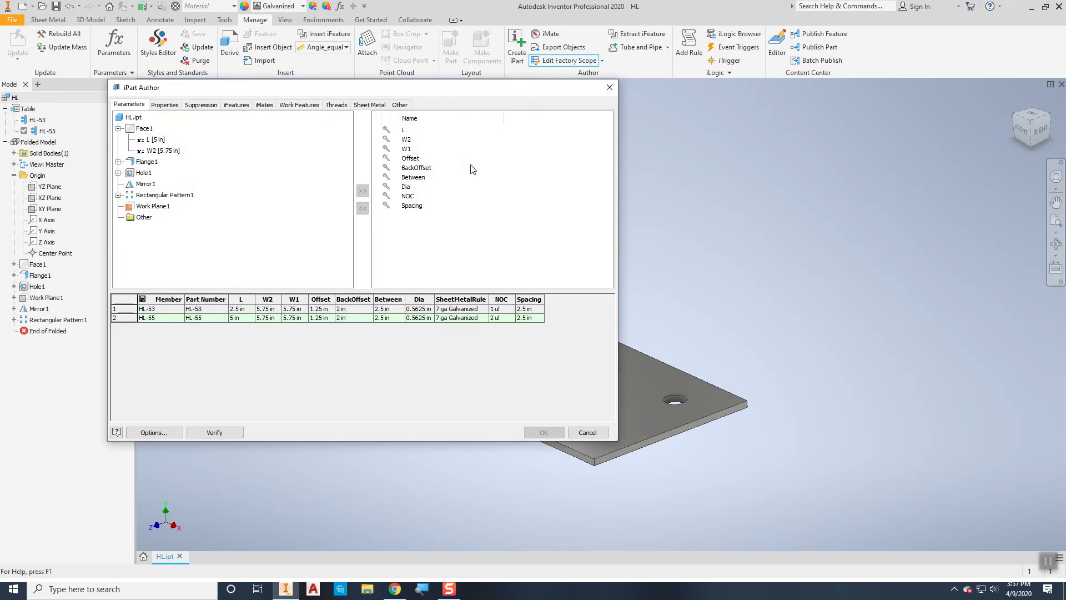
right_click(173, 319)
click(200, 325)
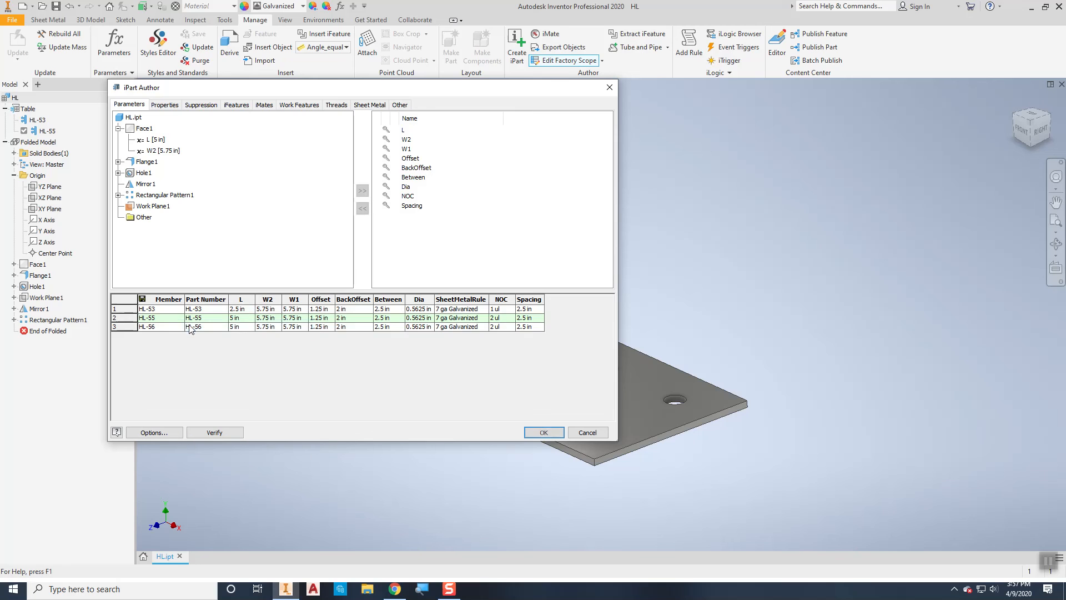
click(170, 327)
click(166, 328)
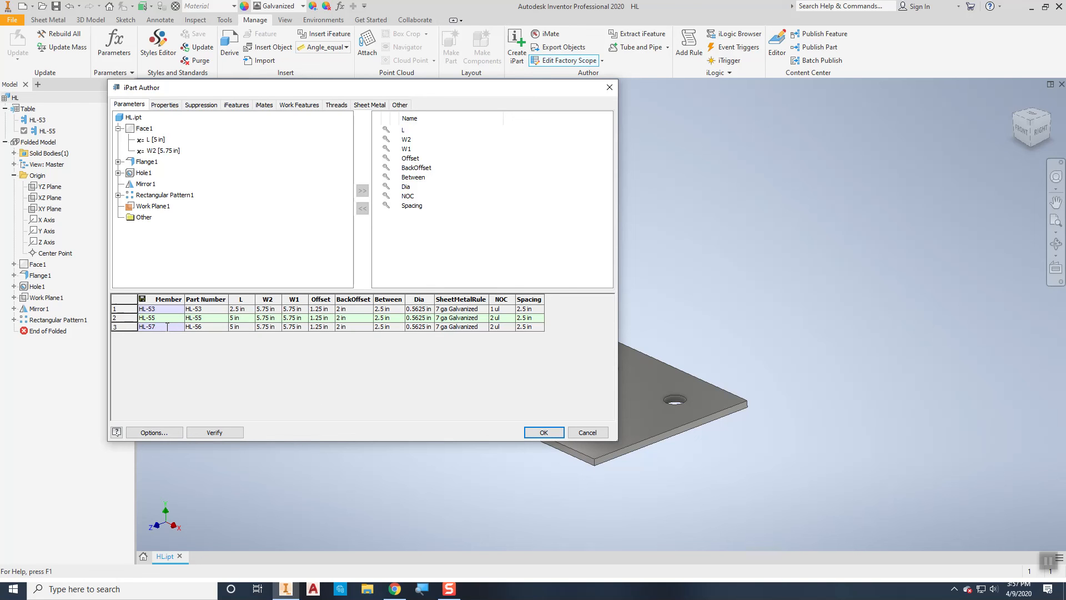
key(Return)
click(496, 332)
click(392, 291)
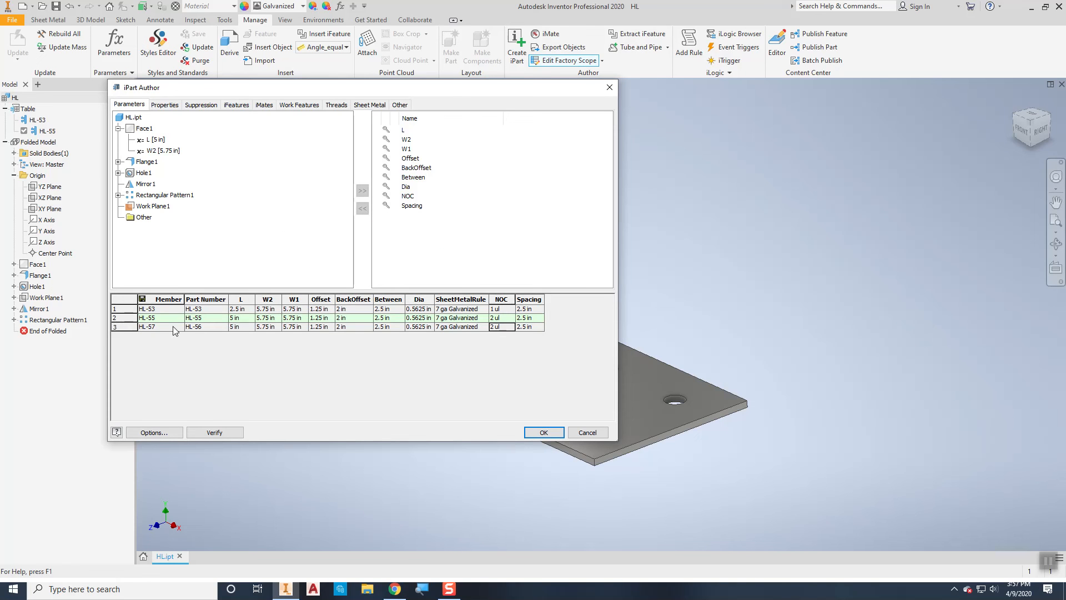
double_click(212, 327)
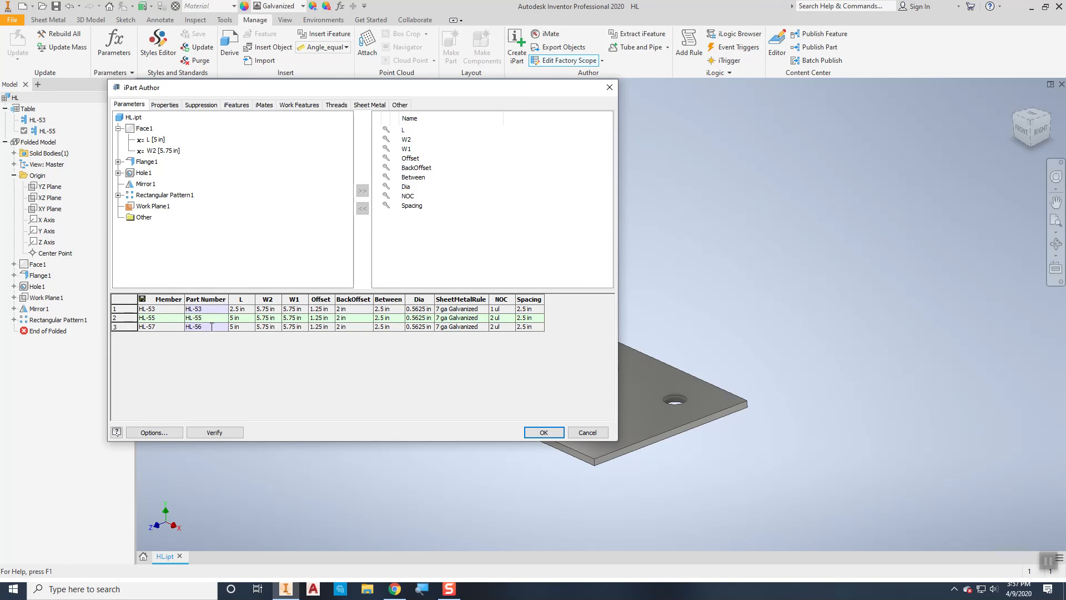
Set HL-57's NOC to 3 and apply the iPart table.
click(491, 330)
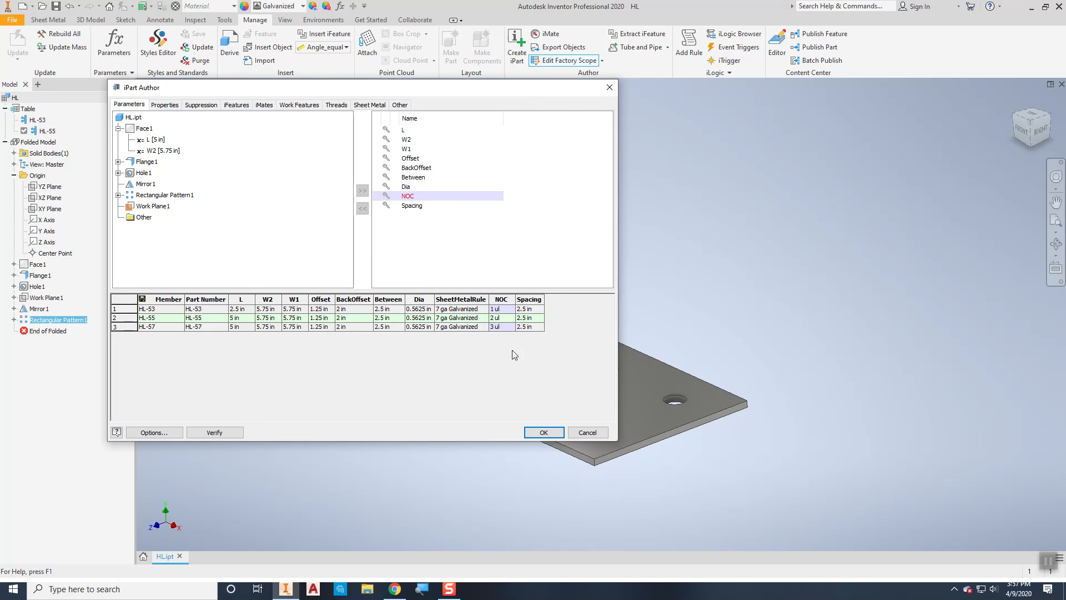
text(3)
click(543, 432)
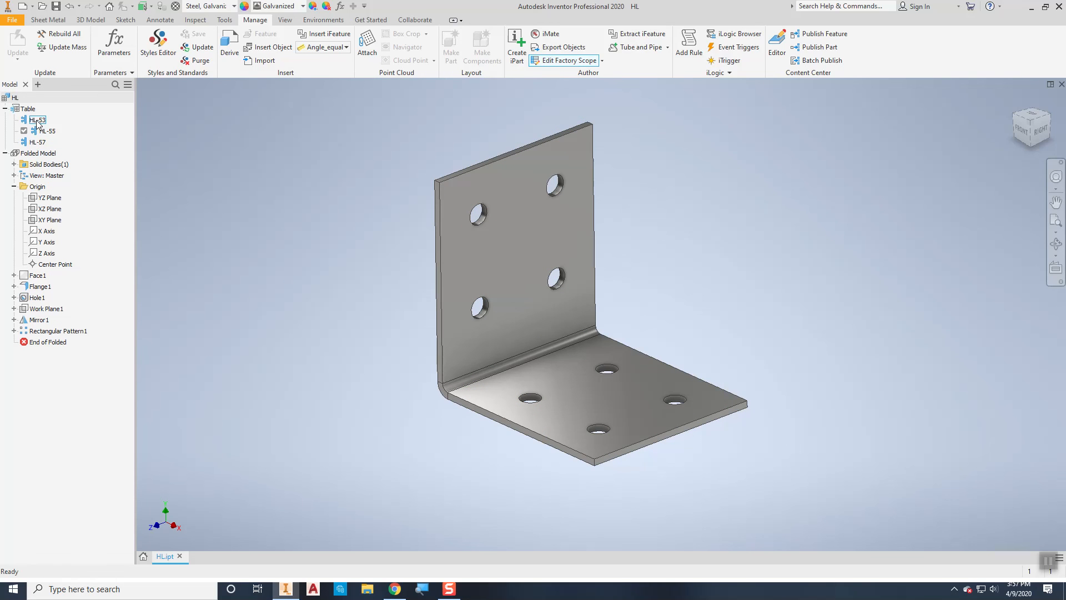
Activate the HL-57 member and set its length L to 7.5 in in the iPart table.
click(38, 143)
double_click(37, 142)
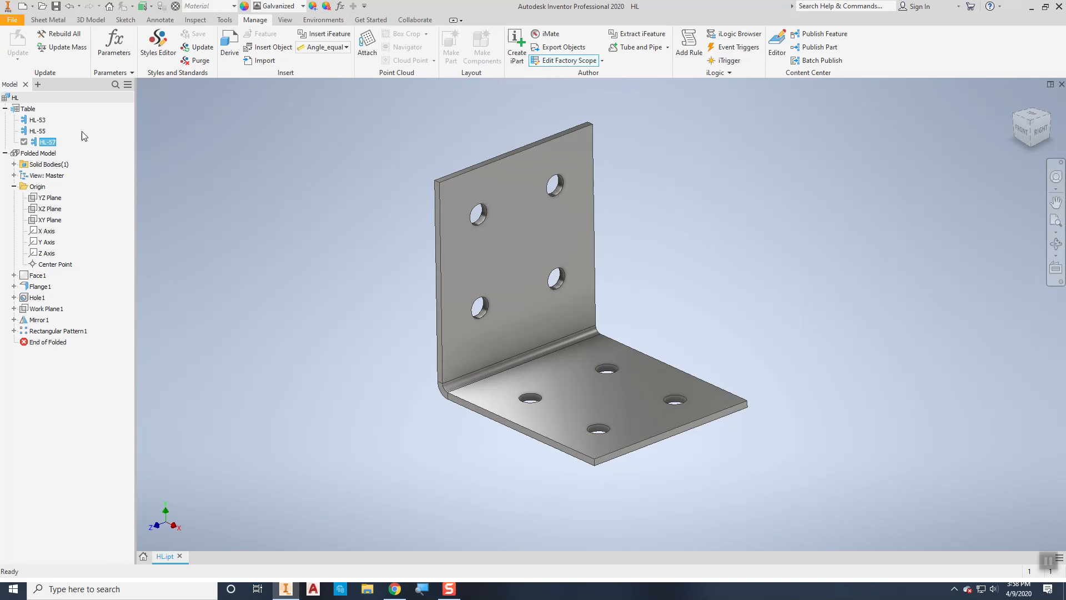
click(512, 42)
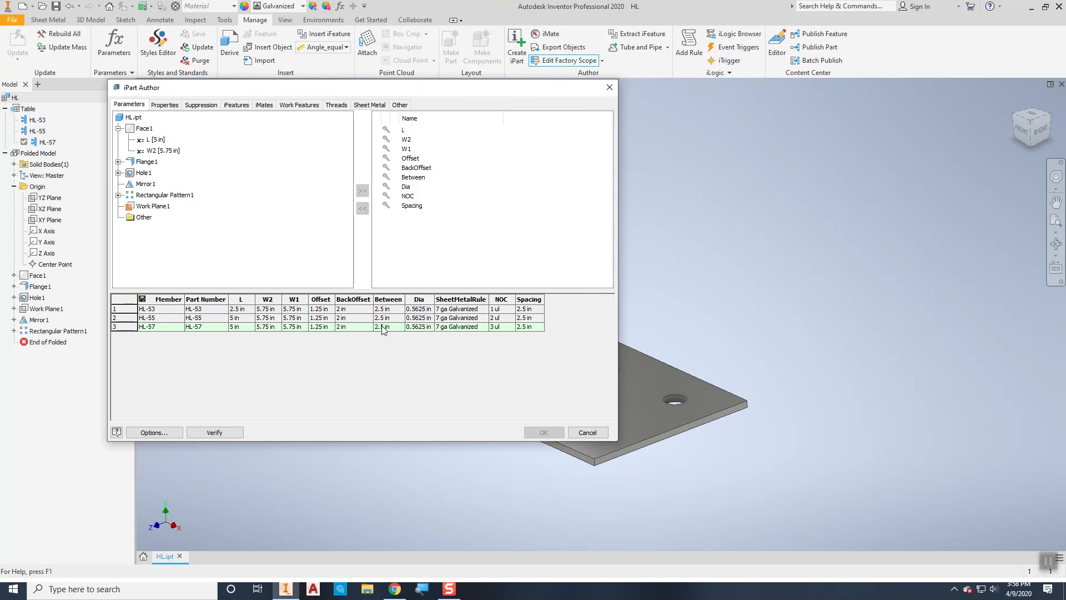
click(230, 326)
text(7.)
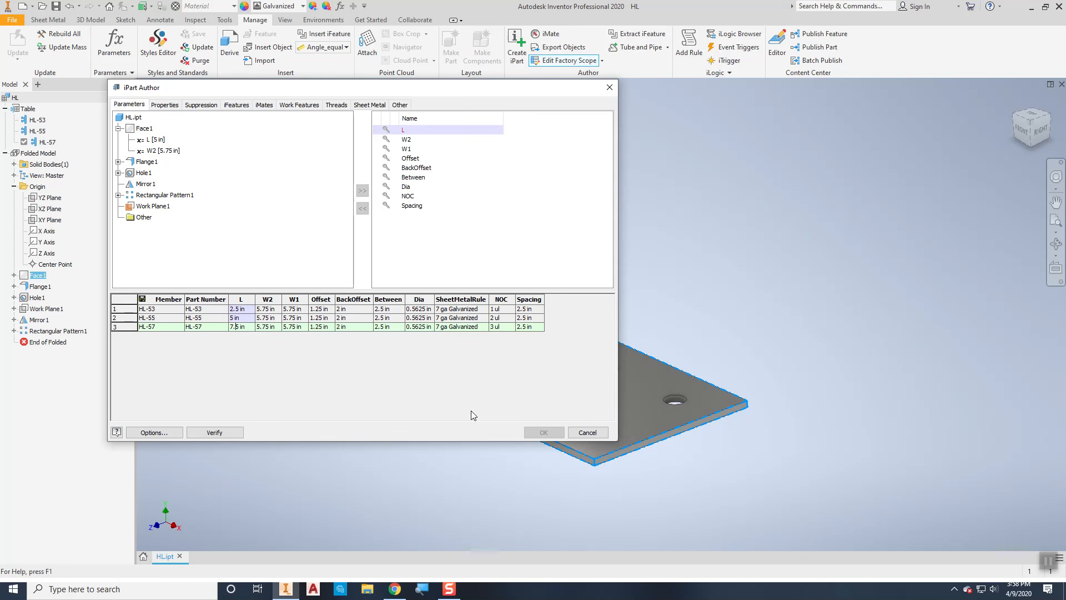
key(Tab)
click(544, 432)
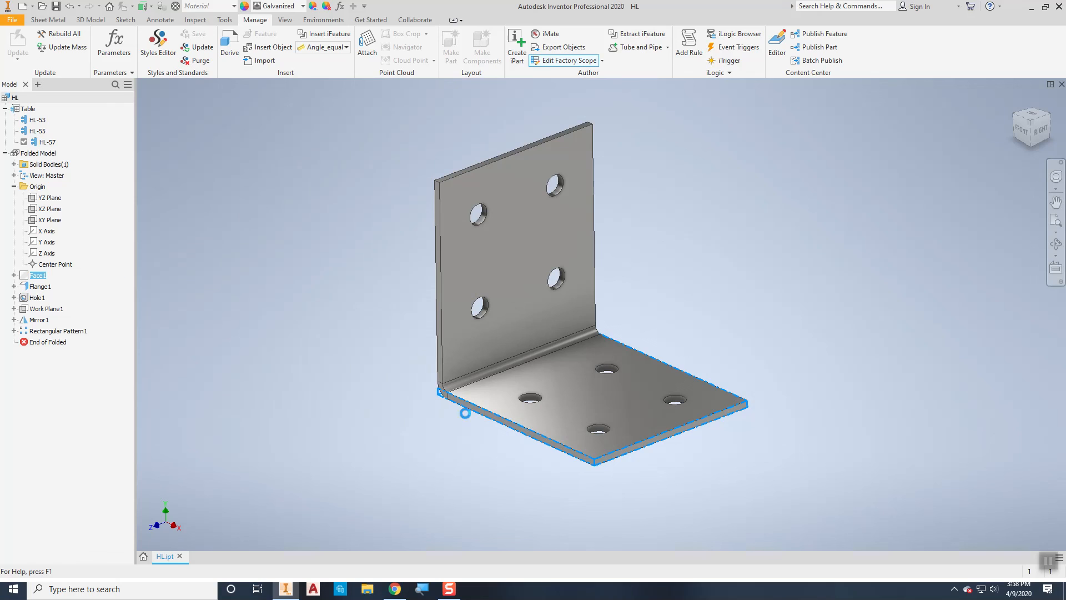
Activate HL-55, HL-53 and HL-57 in turn to compare their bracket lengths and hole counts.
click(35, 131)
double_click(37, 131)
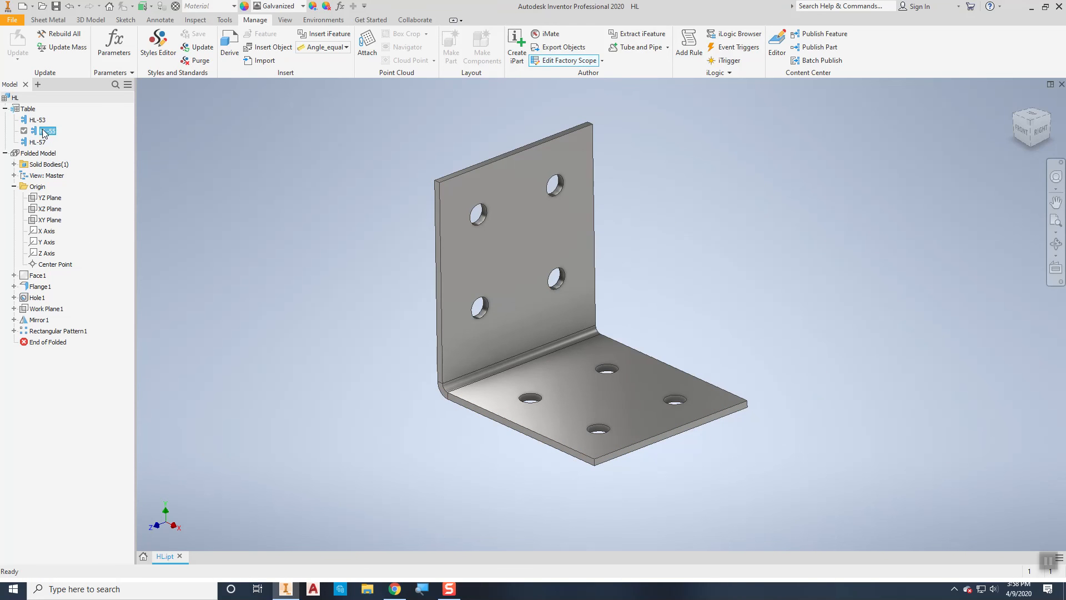
double_click(37, 120)
double_click(38, 141)
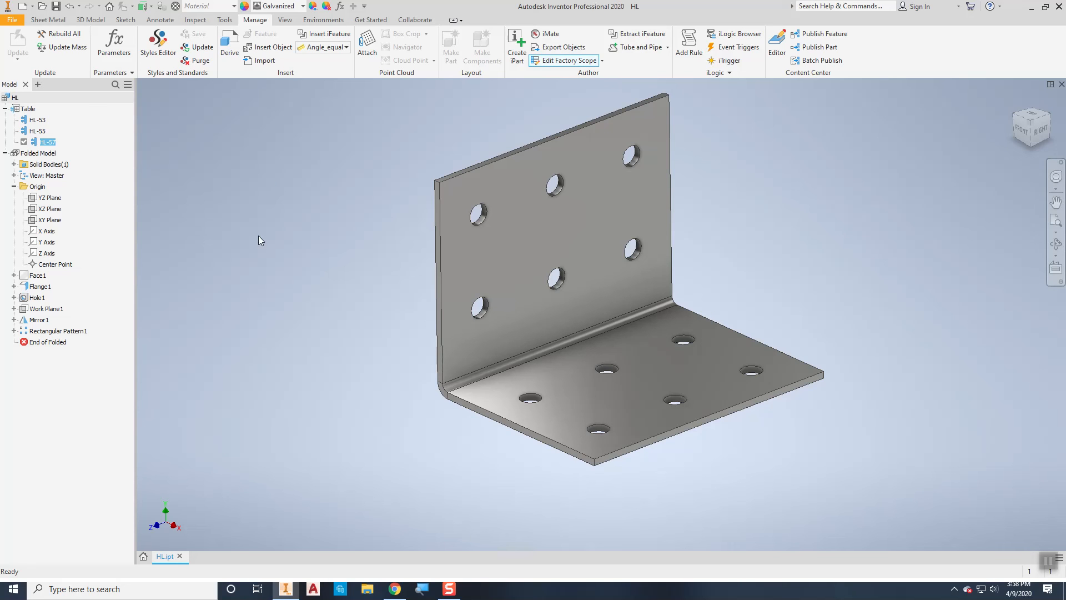
Review the catalog's double-row angle dimensions in Chrome, return to Inventor, and activate the HL-53 member.
click(395, 589)
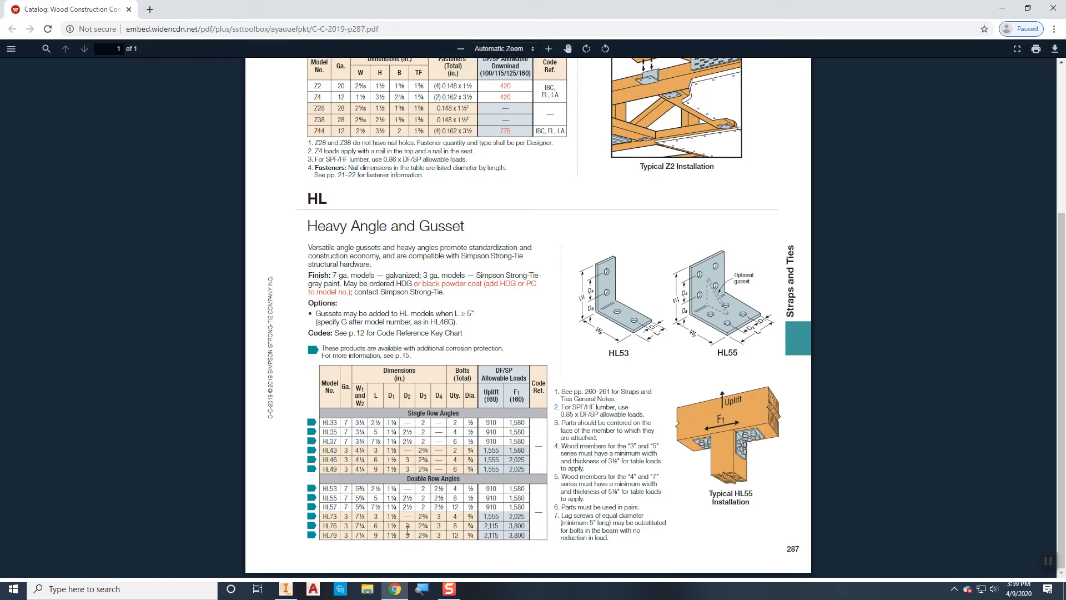
click(293, 593)
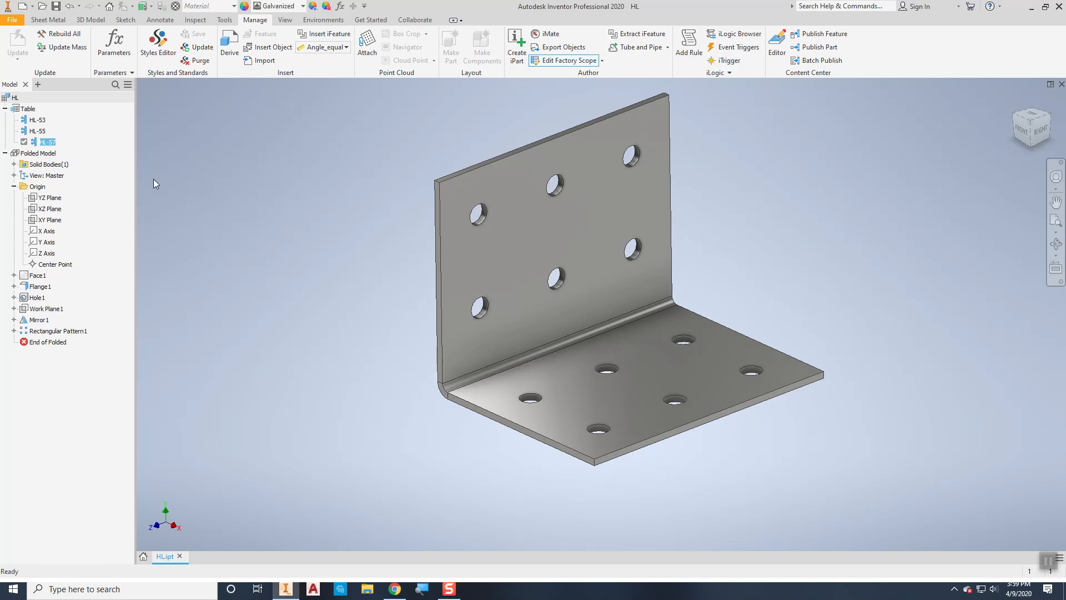
double_click(40, 120)
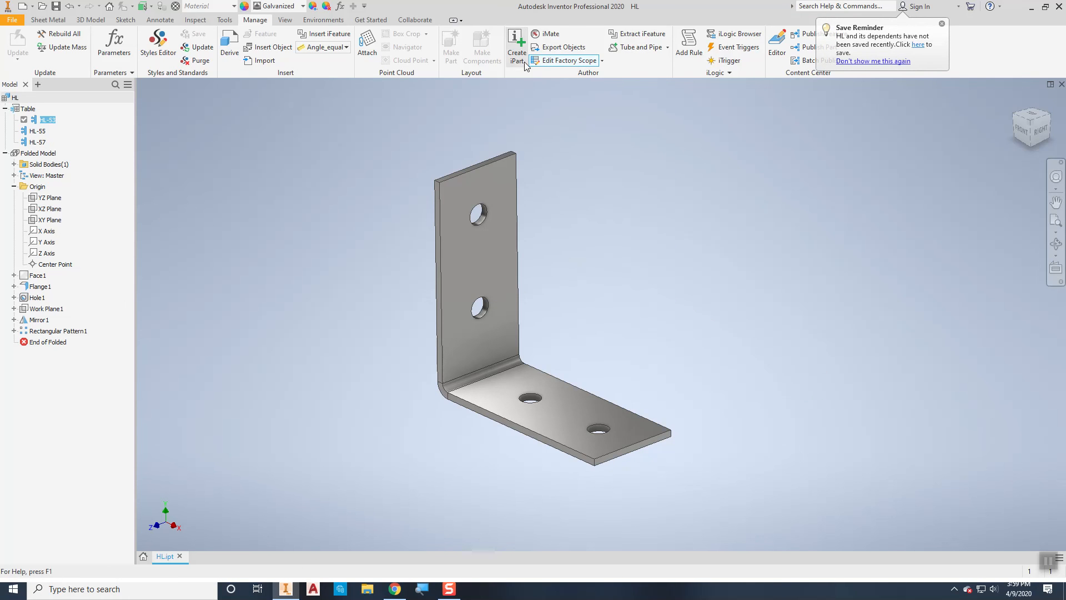
click(516, 45)
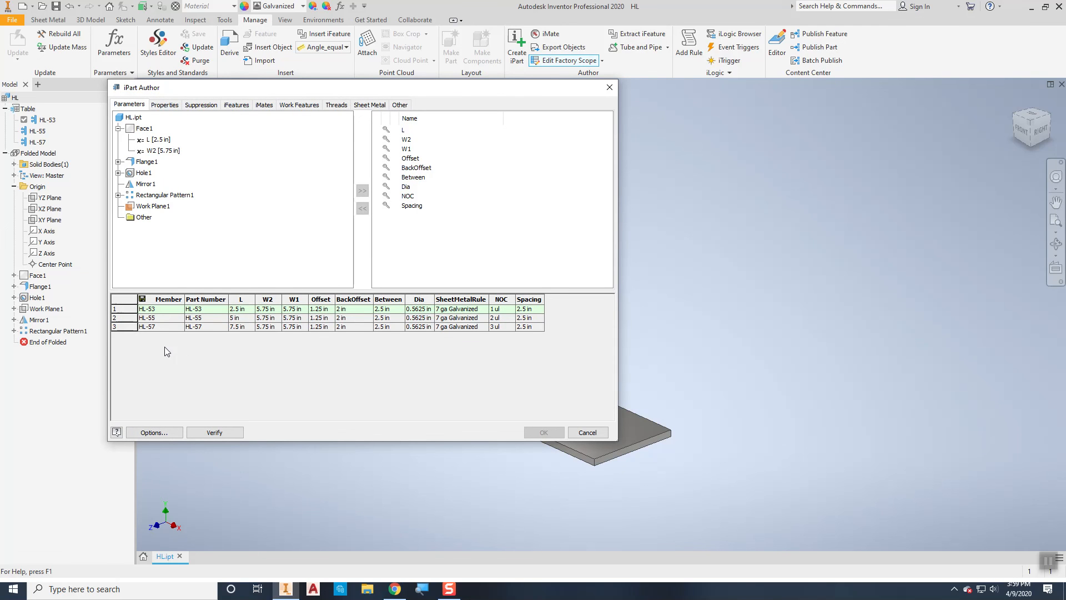
right_click(164, 308)
click(192, 315)
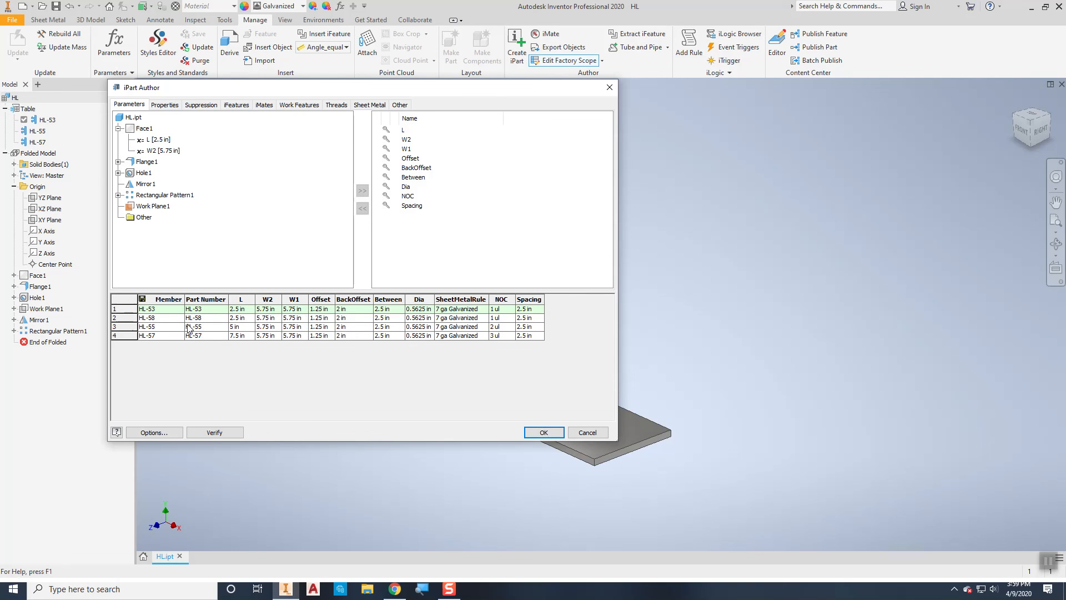
drag(125, 318, 132, 337)
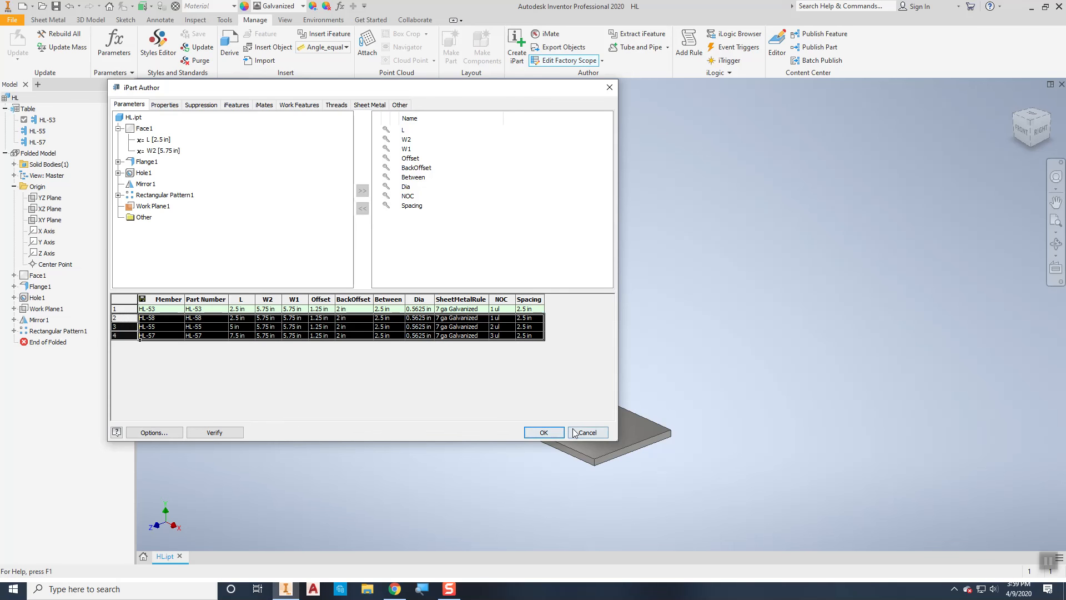
click(541, 433)
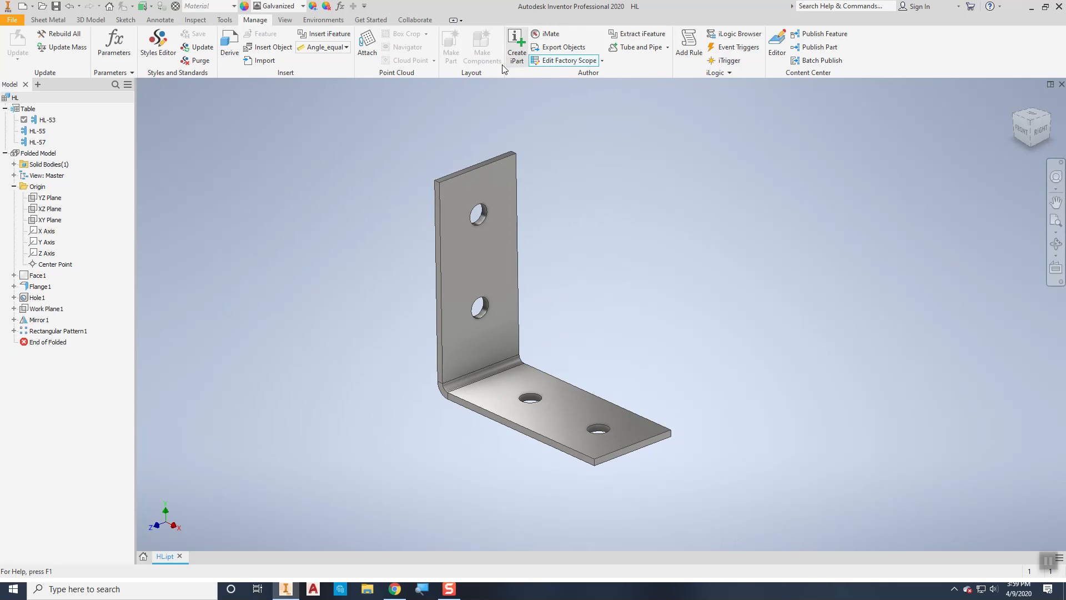
Insert a fourth iPart row based on HL-57 and set its member name and part number to HL-73.
click(517, 47)
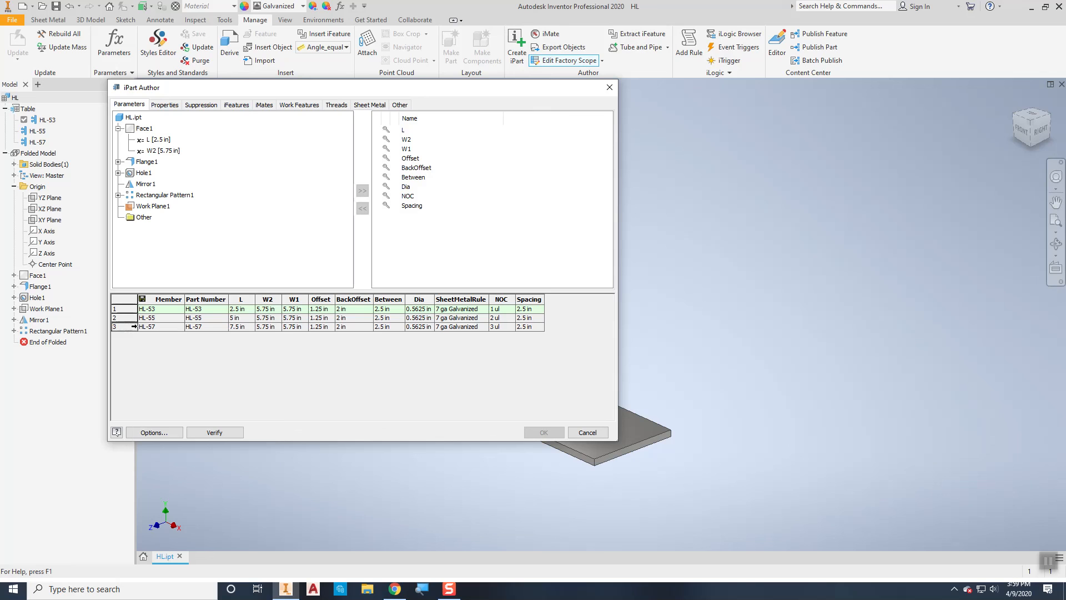
right_click(134, 327)
click(159, 340)
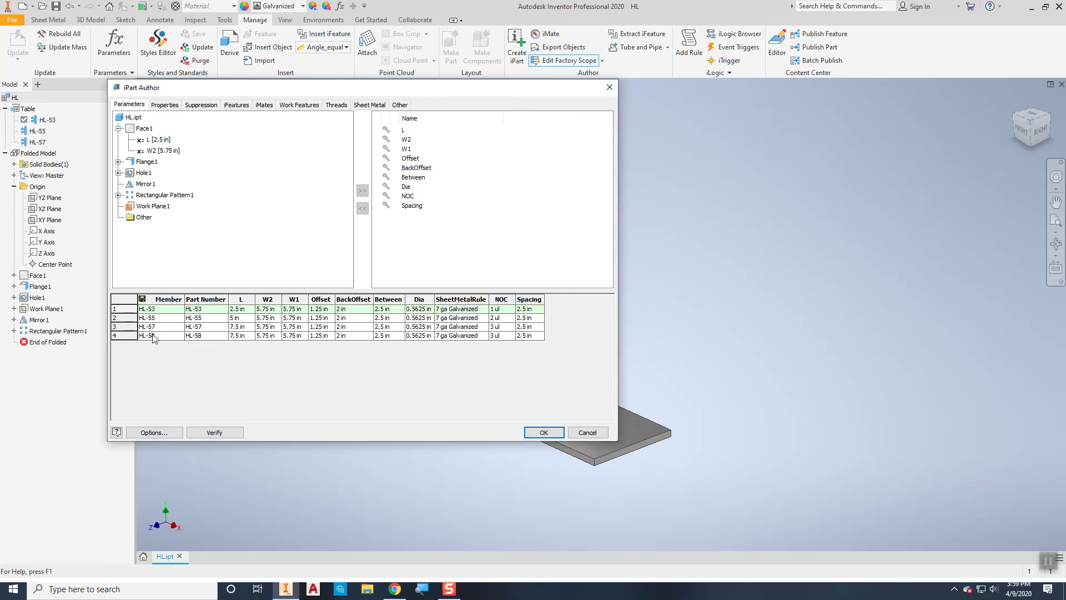
click(161, 336)
click(171, 351)
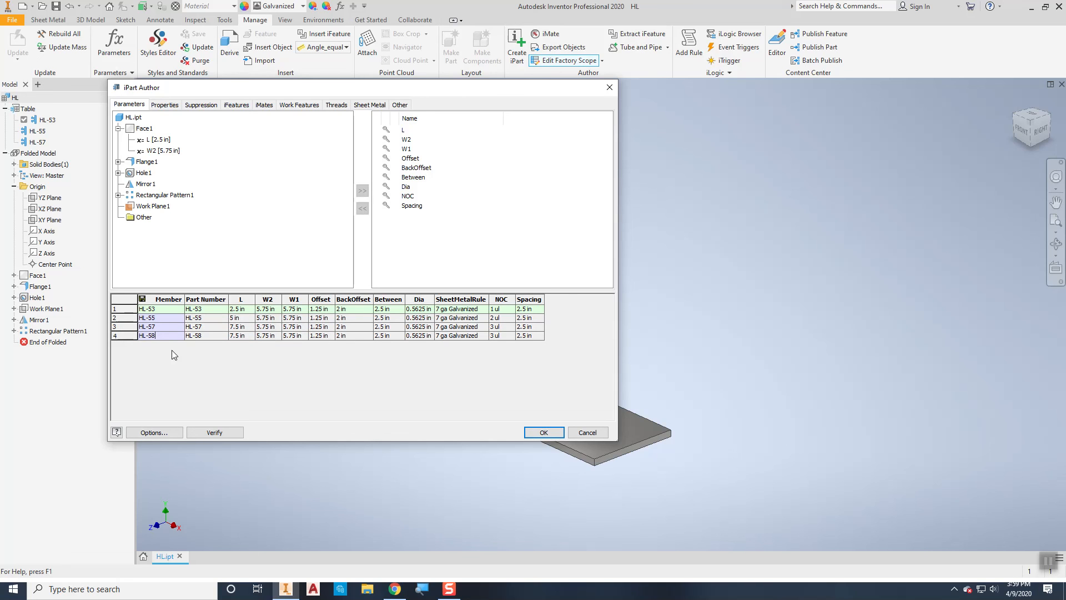
key(BackSpace)
key(BackSpace)
click(208, 334)
click(405, 289)
click(213, 335)
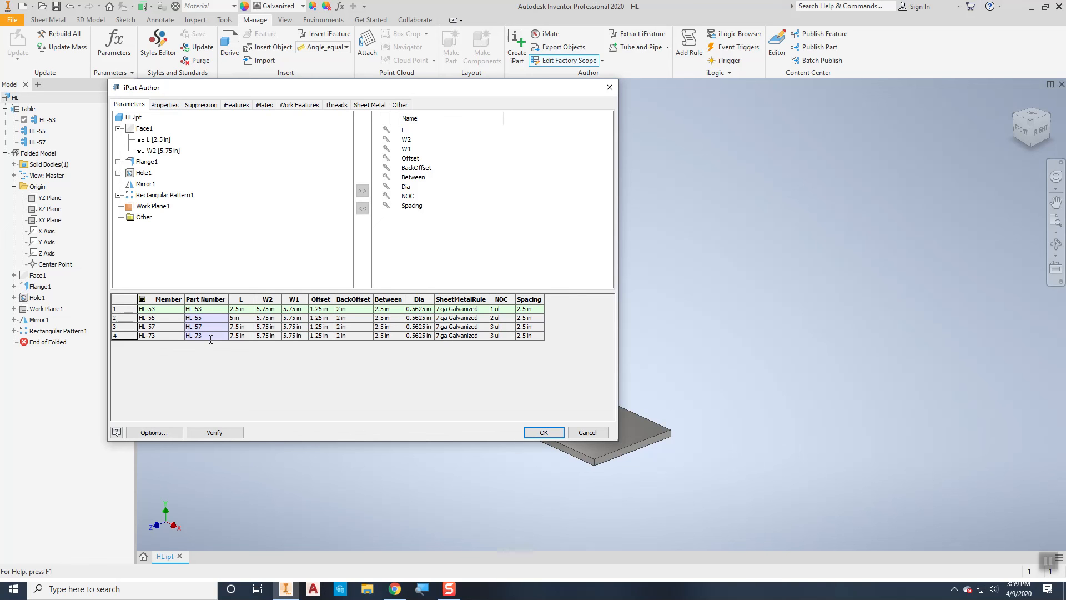
Check the HL73 gauge in the catalog in Chrome, and set HL-73's SheetMetalRule to 3 ga Steel in Inventor's iPart table.
click(394, 589)
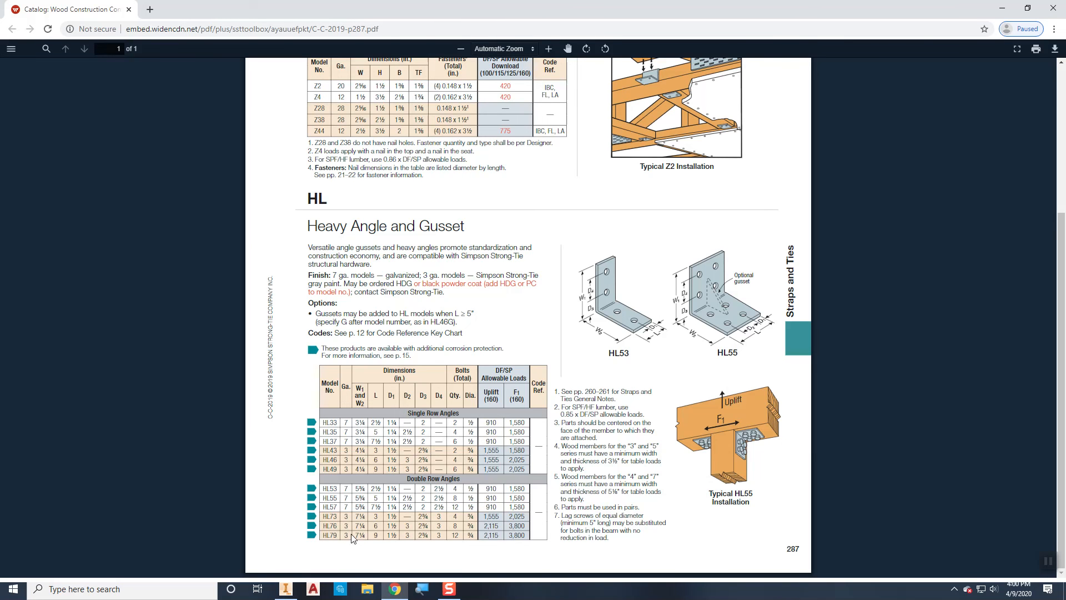
key(alt+Tab)
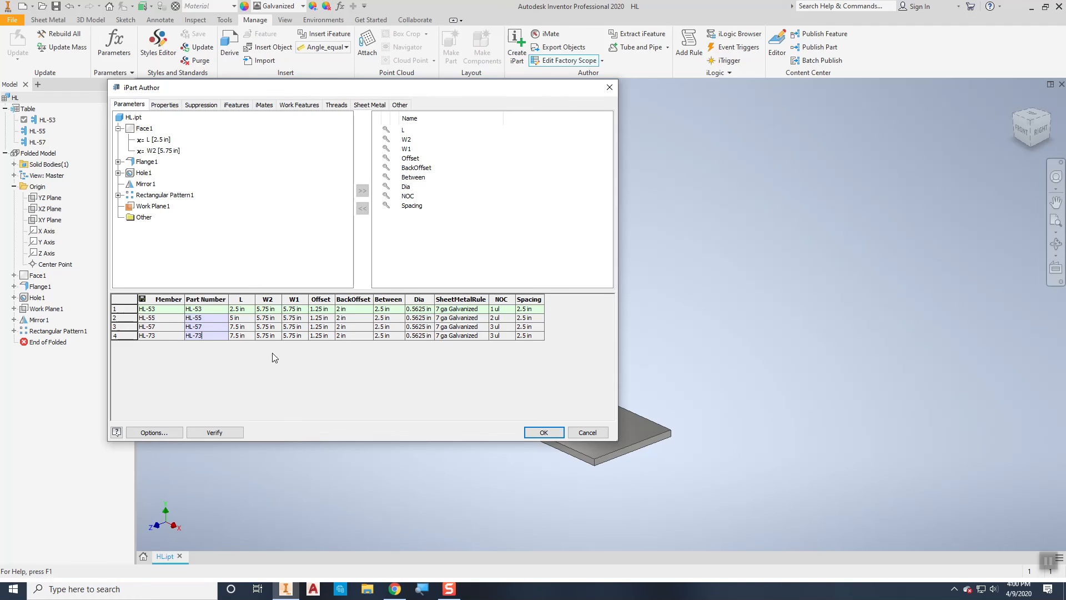
click(454, 337)
click(484, 336)
click(458, 350)
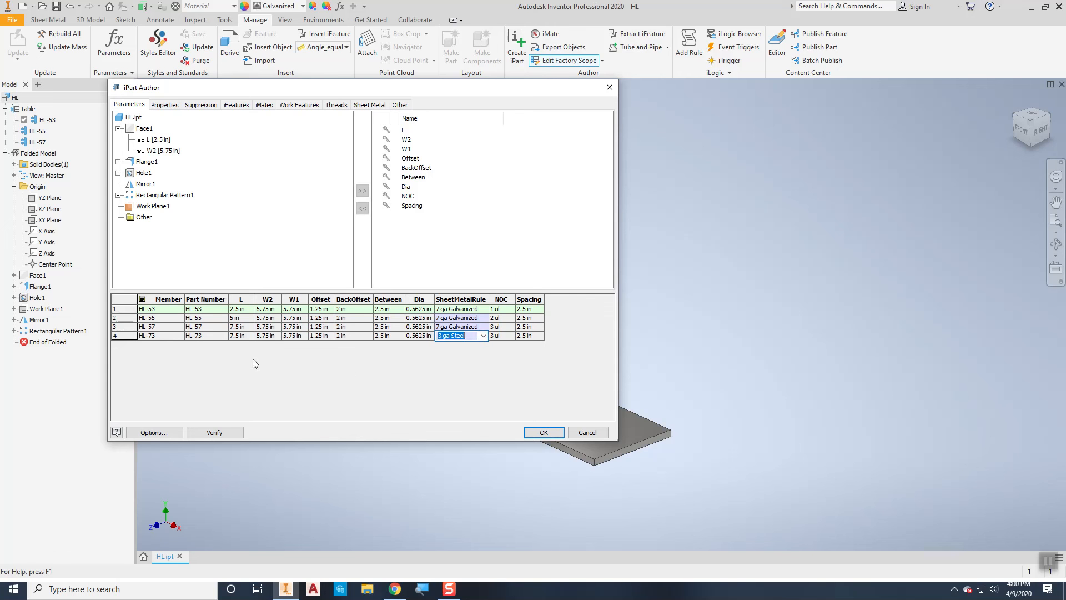
Check the HL73 leg widths in the catalog in Chrome, and set HL-73's W2 and W1 to 7.25 in Inventor's iPart table.
key(alt+Tab)
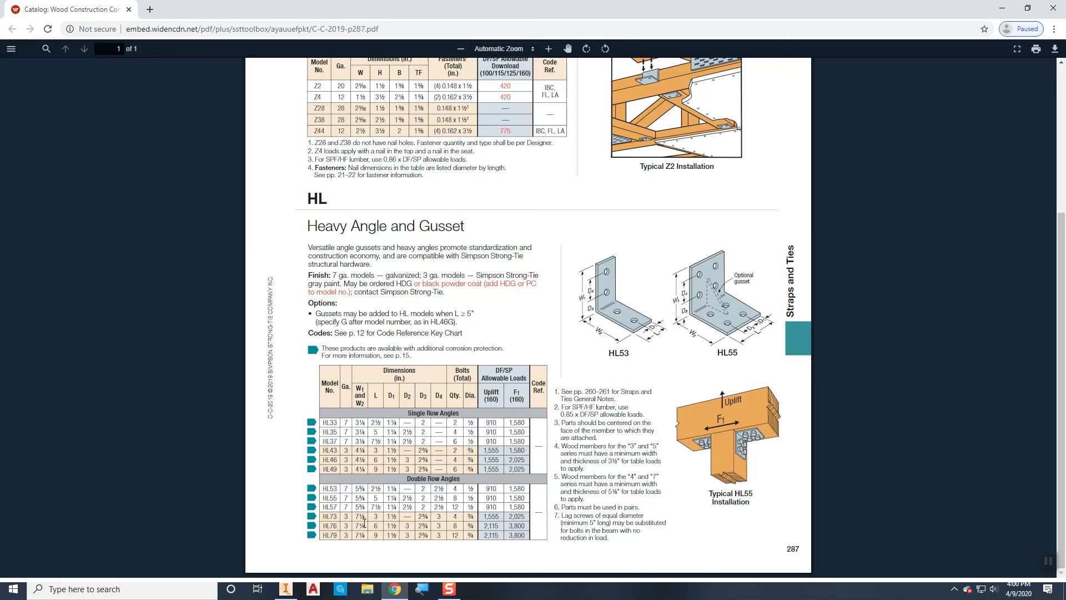
key(alt+Tab)
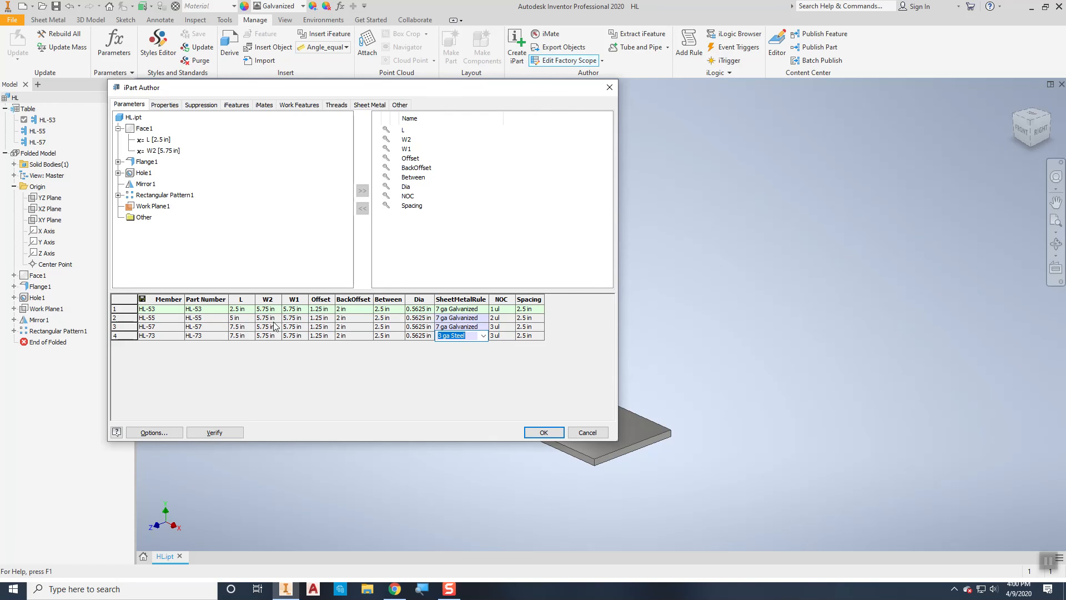
click(270, 336)
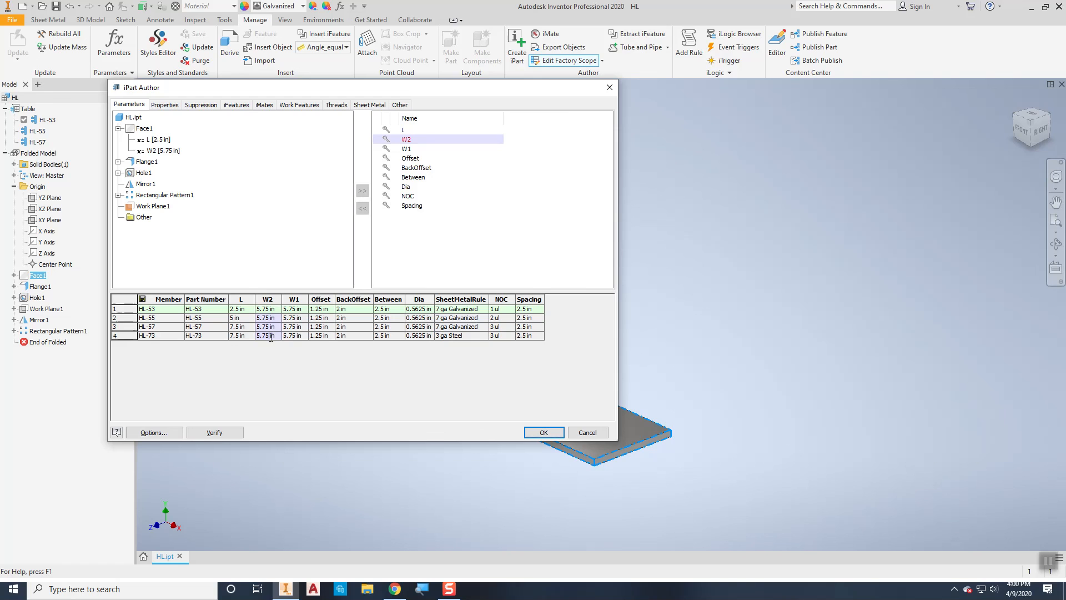
double_click(271, 336)
text(7.25)
click(298, 336)
double_click(299, 336)
text(7)
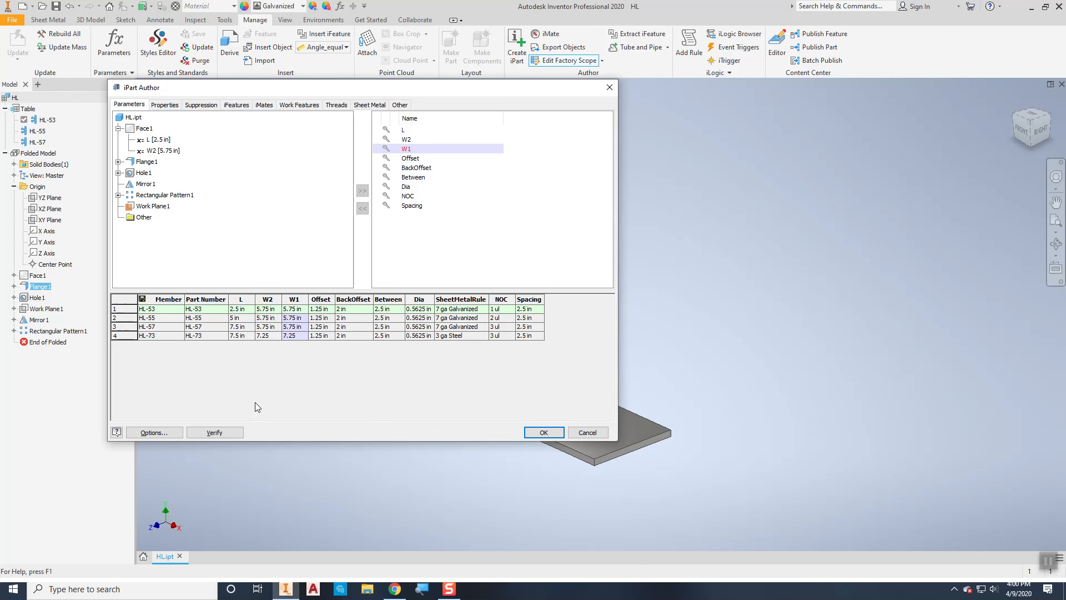
Check HL73's L and D1 dimensions in the catalog in Chrome, return to Inventor, and set HL-73's L to 3 and Offset to 1.5.
key(alt+Tab)
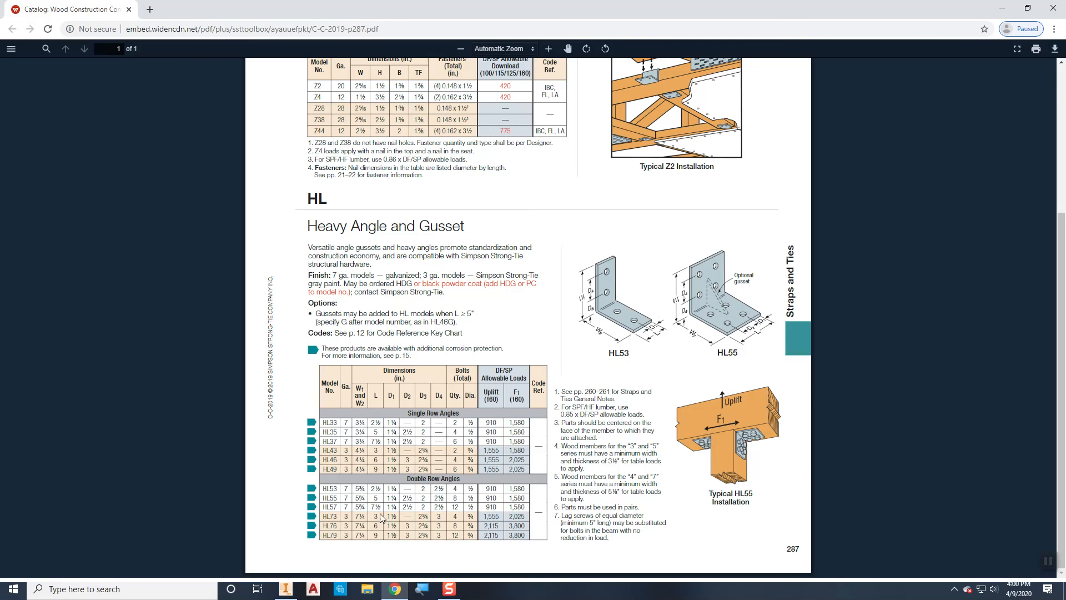
key(alt+Tab)
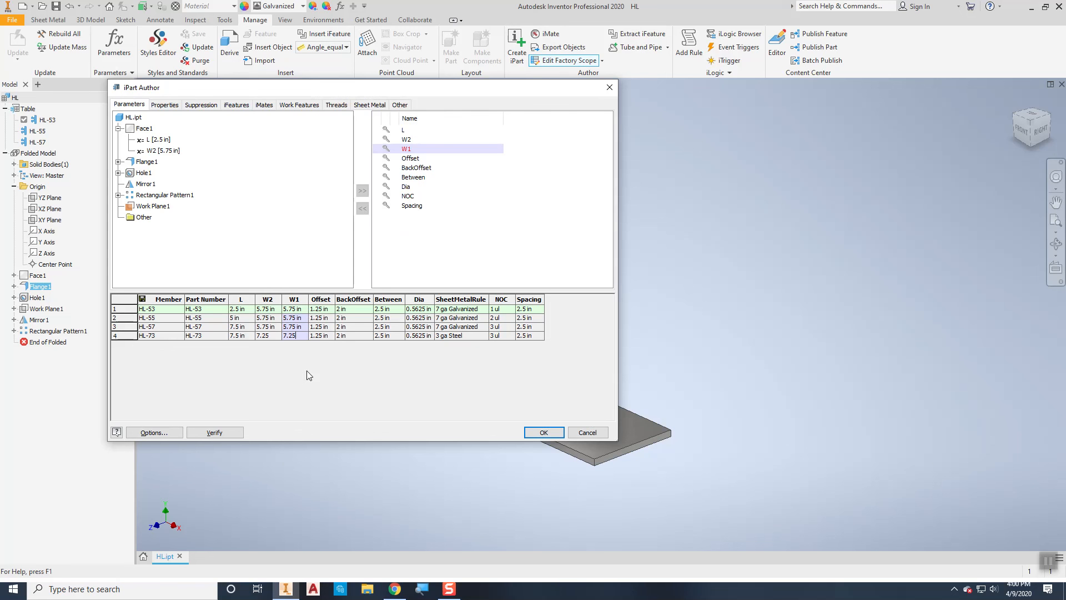
click(245, 335)
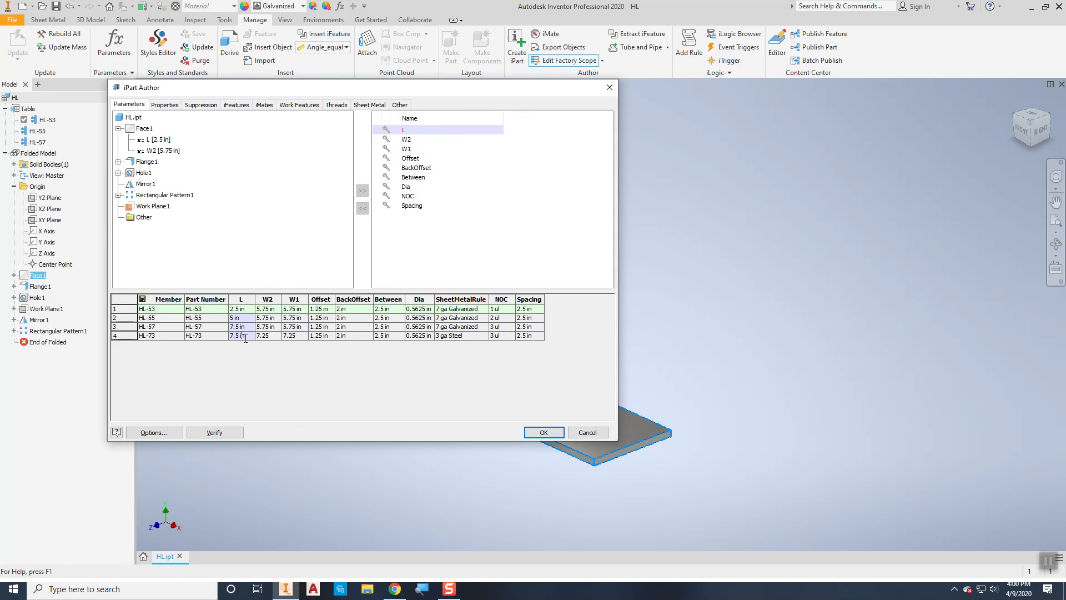
drag(248, 335, 222, 335)
text(3)
click(327, 336)
drag(328, 335, 302, 330)
text(1.5)
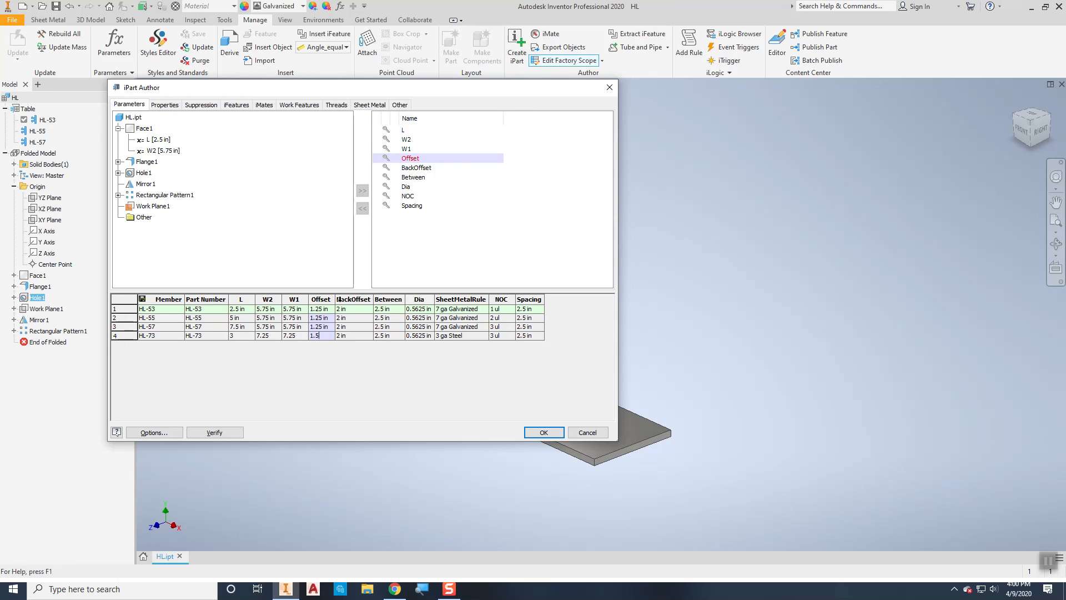
Set HL-73's BackOffset to 2.75 and Between to 3, checking the catalog dimensions in Chrome before returning to Inventor.
click(351, 337)
drag(351, 336, 323, 339)
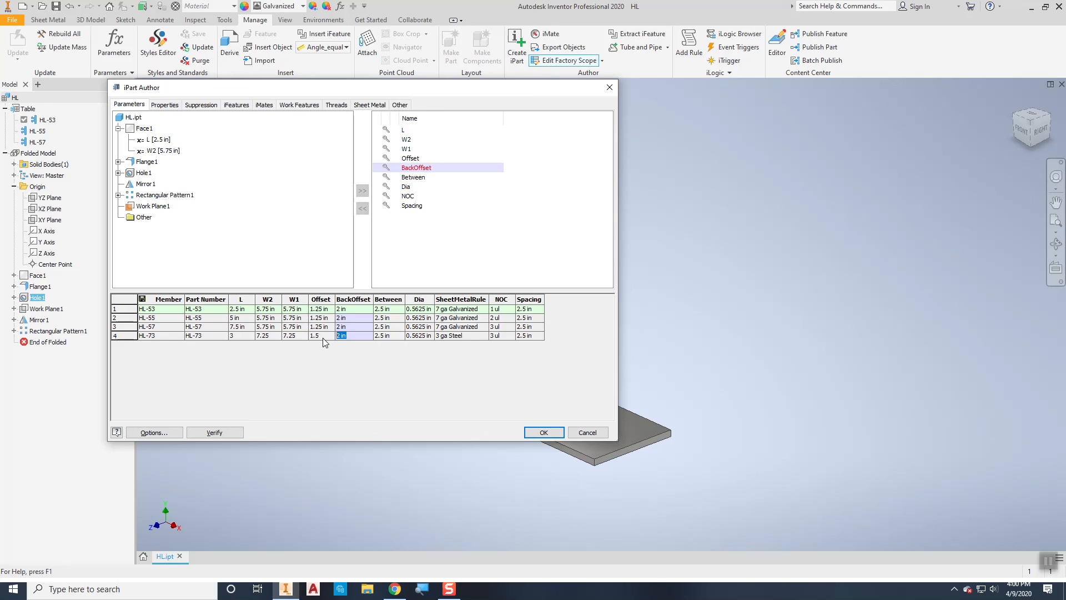
text(2.7)
key(alt+Tab)
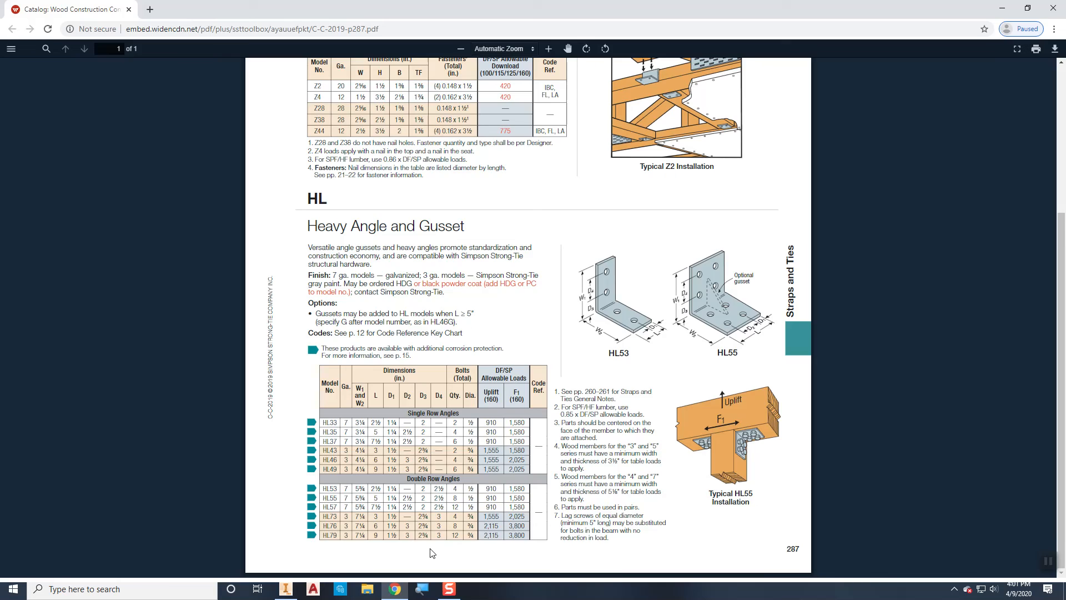
key(alt+Tab)
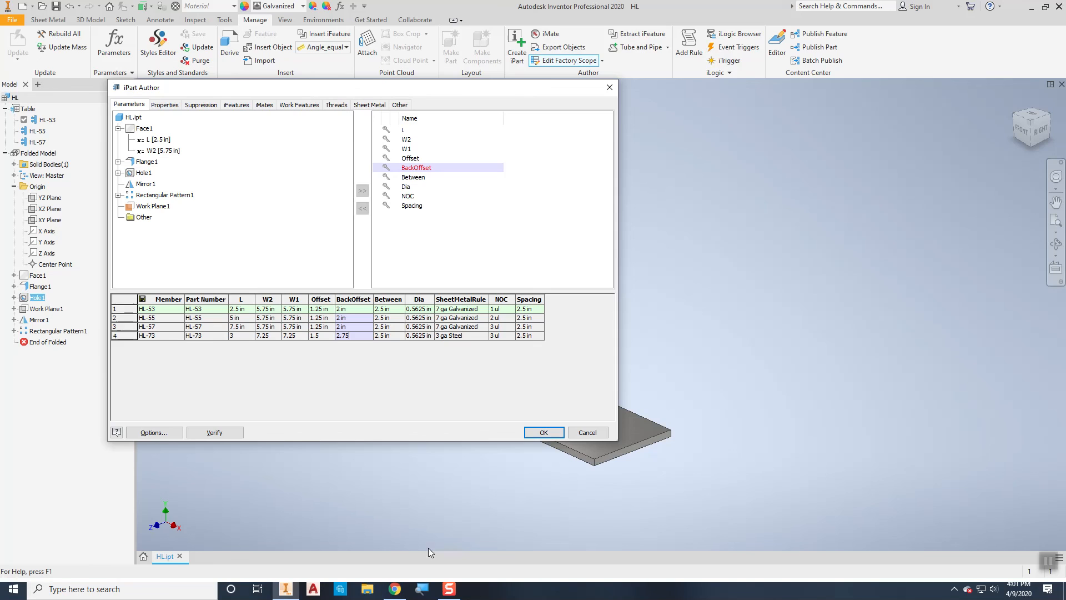
click(386, 336)
text(3)
Check the HL73 bolt diameter in the catalog in Chrome, and set HL-73's Dia to .8125 in Inventor's iPart table.
click(426, 336)
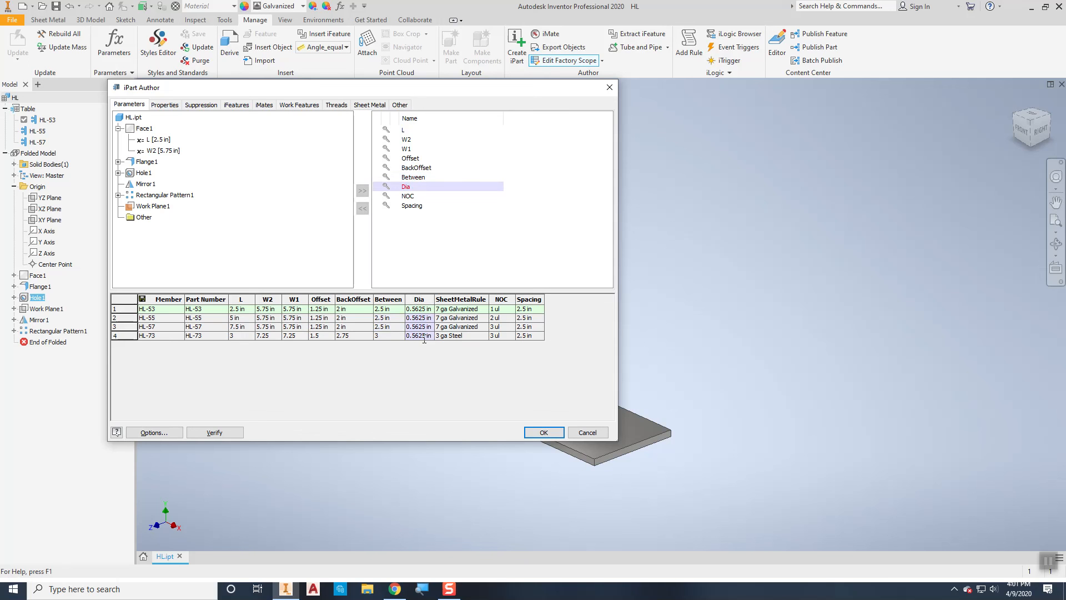
click(401, 589)
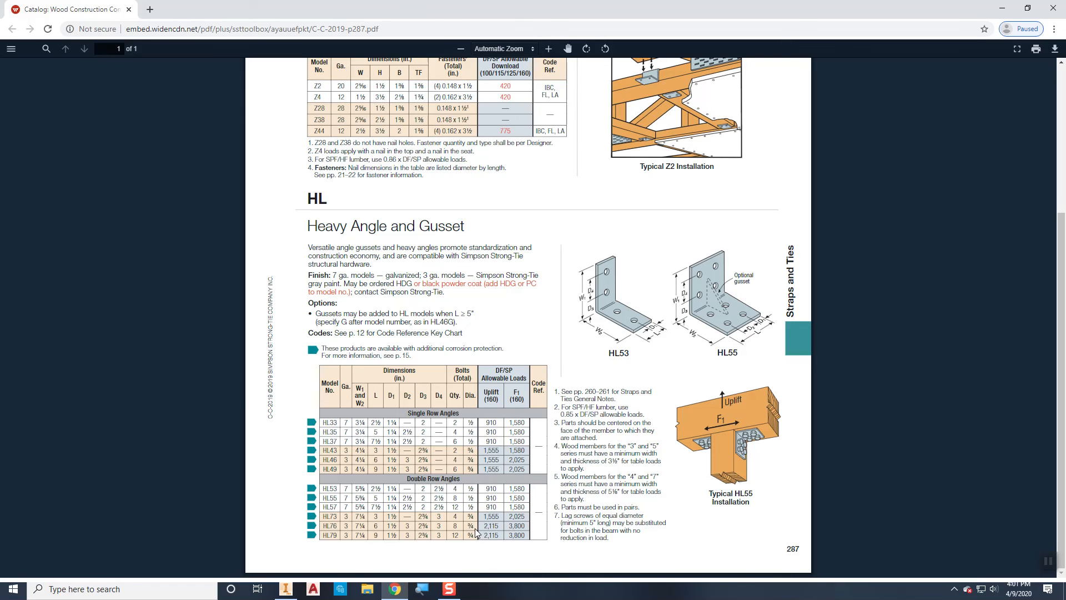
key(alt+Tab)
click(431, 336)
drag(433, 336, 399, 338)
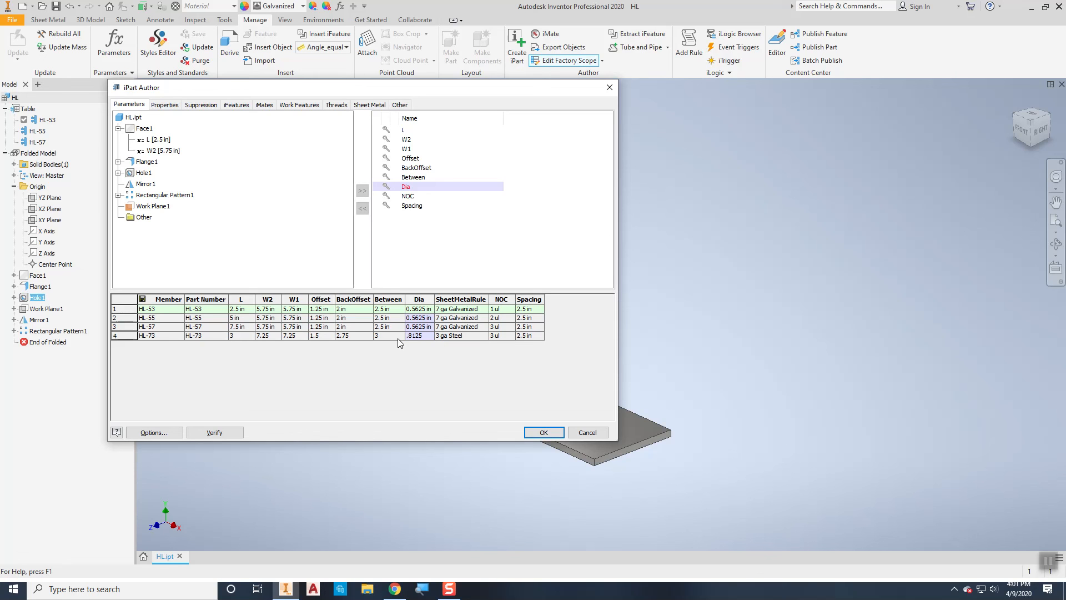
Set HL-73's NOC to 1 ul and Spacing to 3, accept the iPart table, and activate the HL-73 member.
click(500, 337)
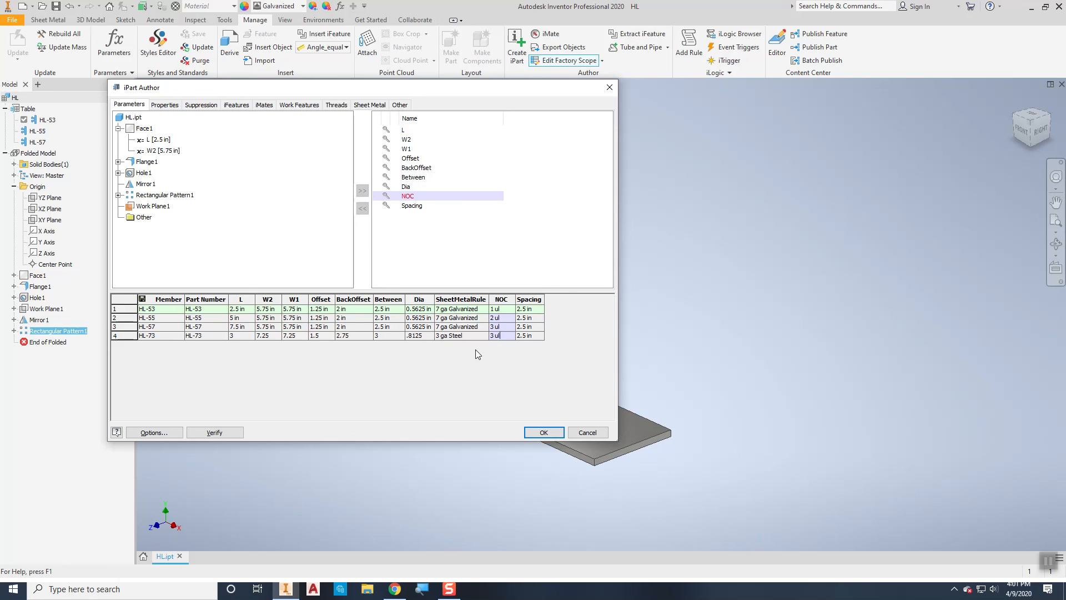
drag(493, 336, 478, 340)
click(527, 337)
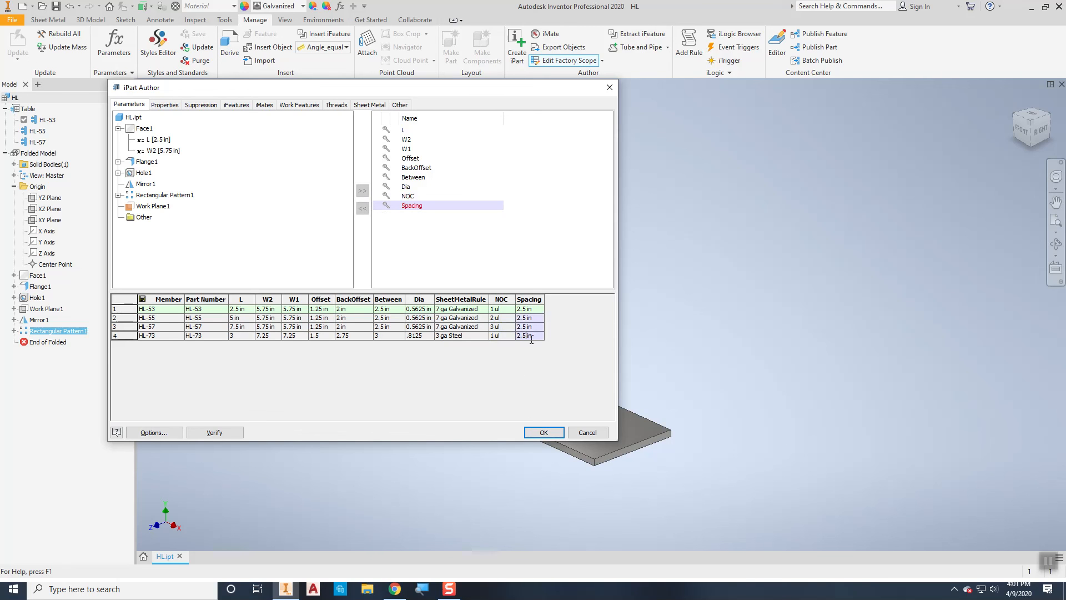
drag(535, 337, 498, 336)
text(3)
click(556, 432)
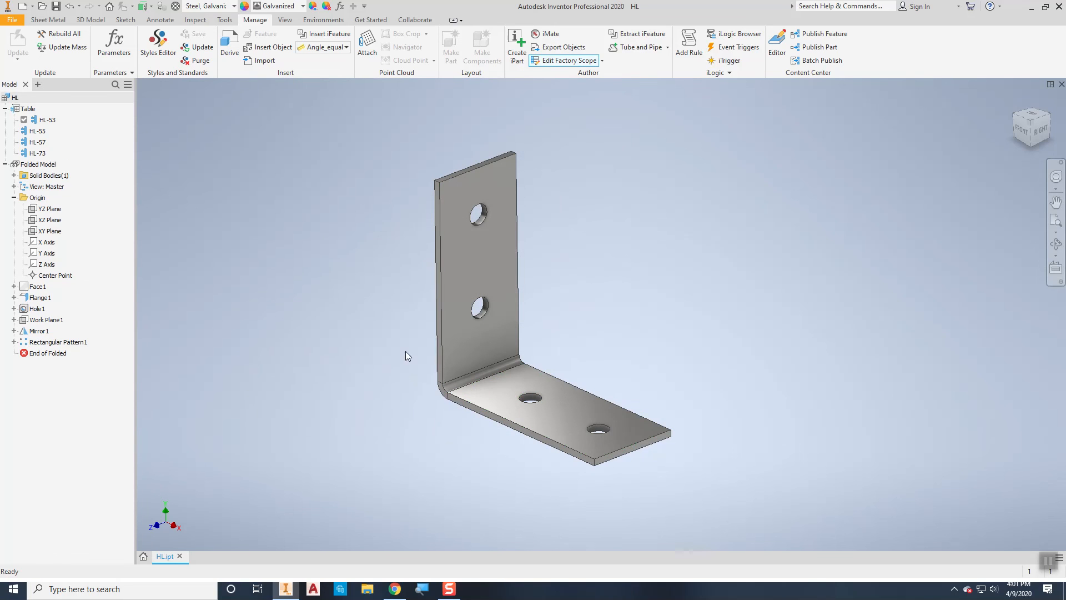
double_click(36, 154)
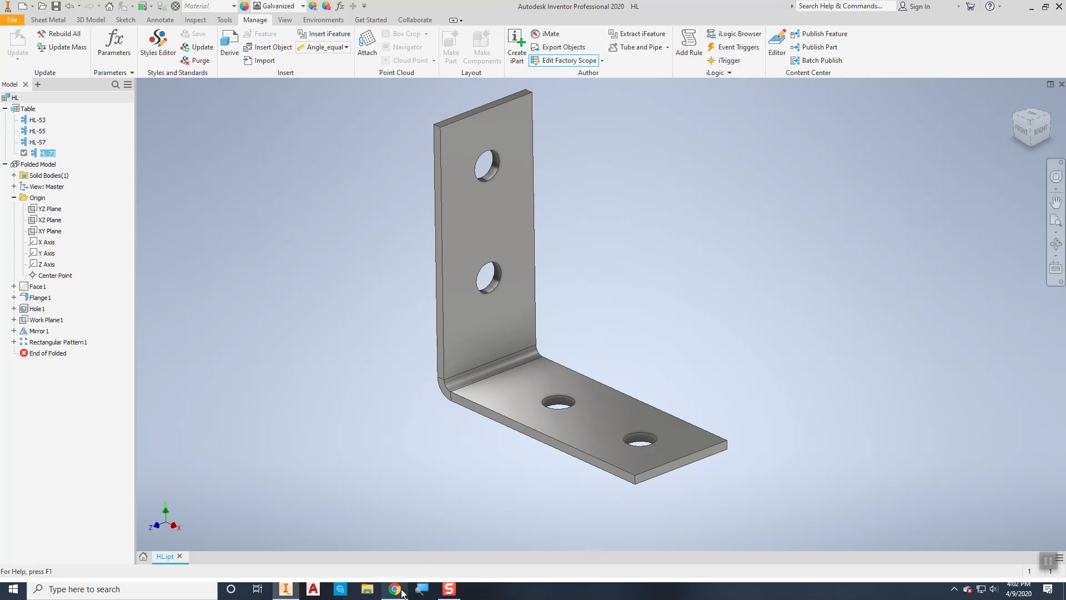
Insert a fifth iPart row based on HL-73 and set its member name and part number to HL-76.
click(555, 61)
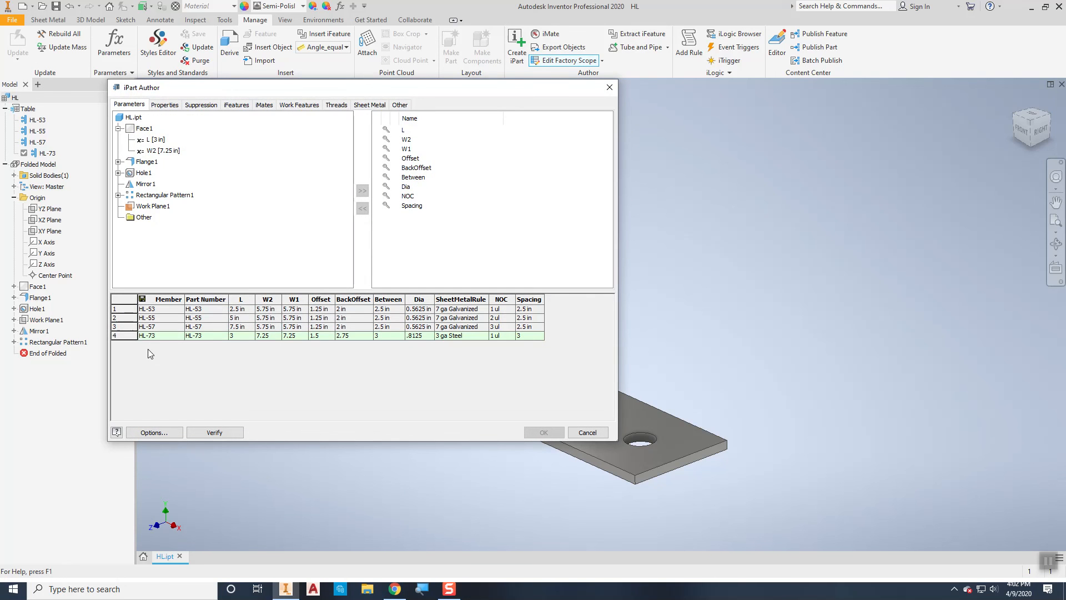
click(151, 336)
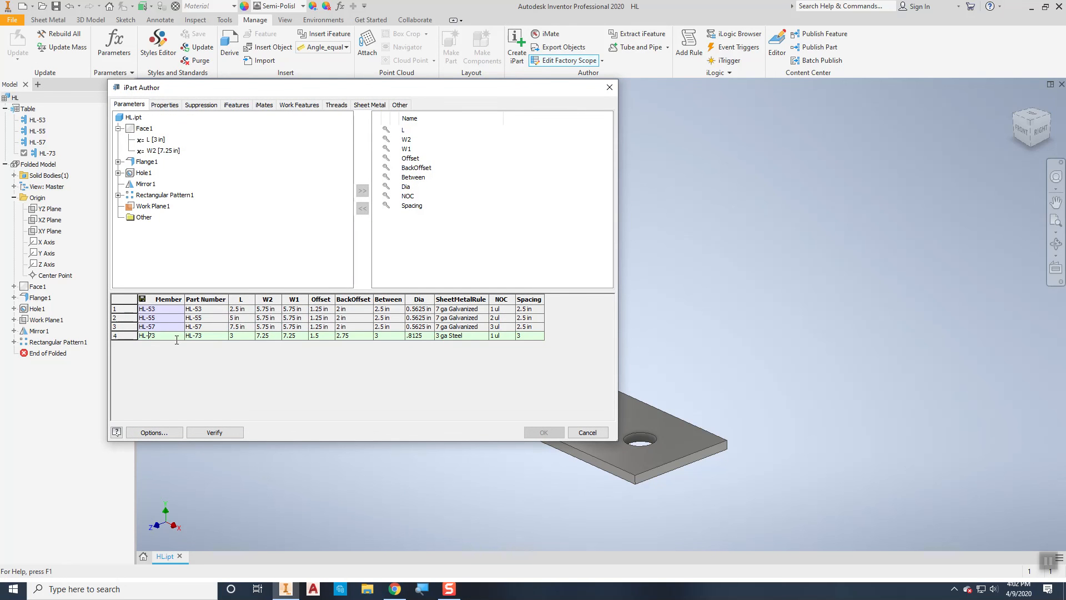
right_click(130, 337)
click(156, 345)
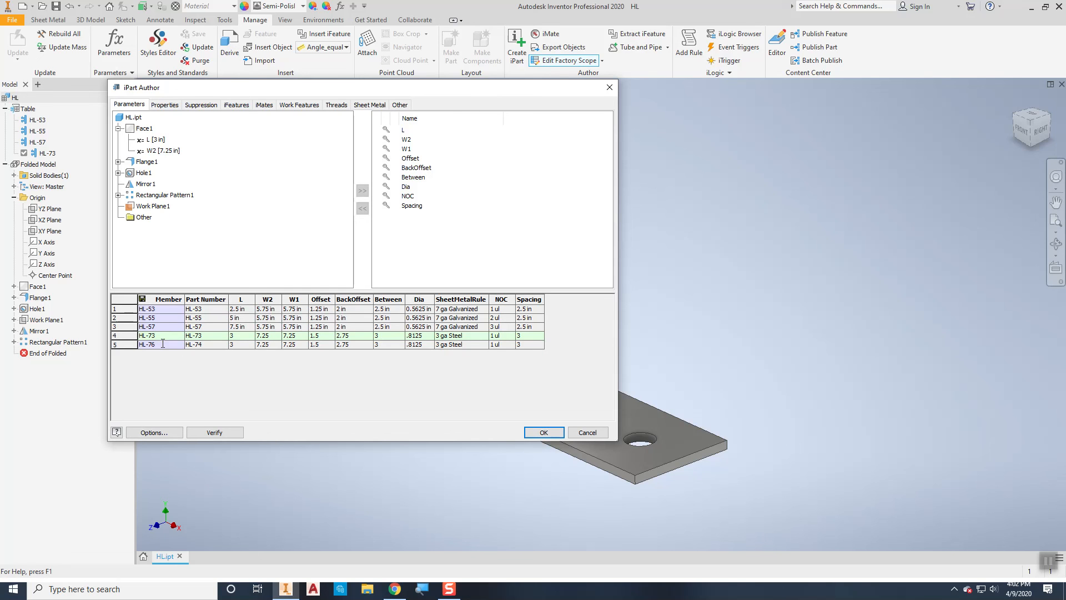
click(211, 345)
click(381, 292)
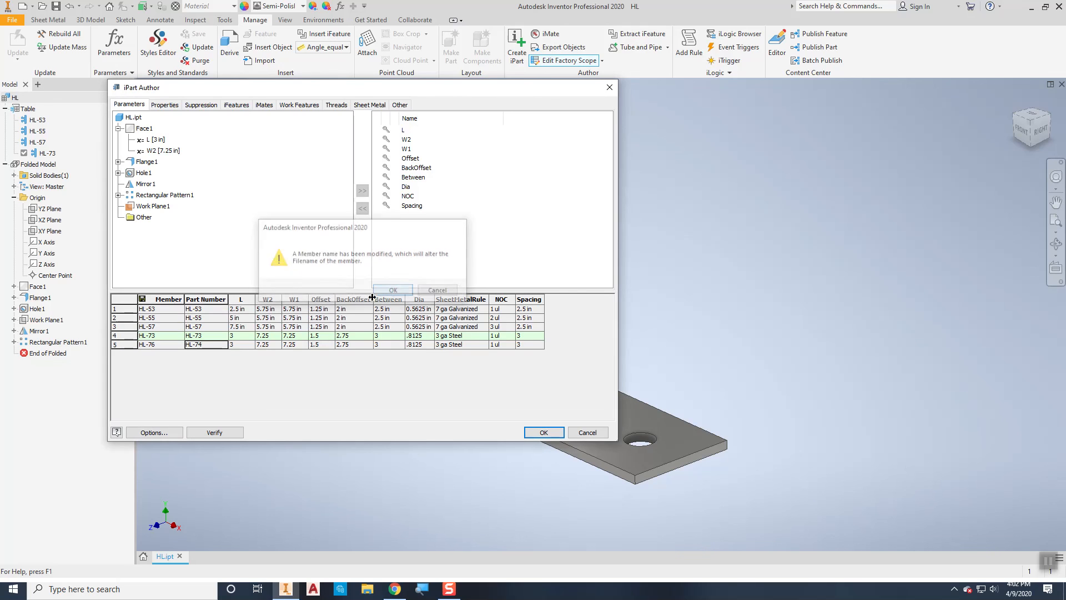
click(215, 344)
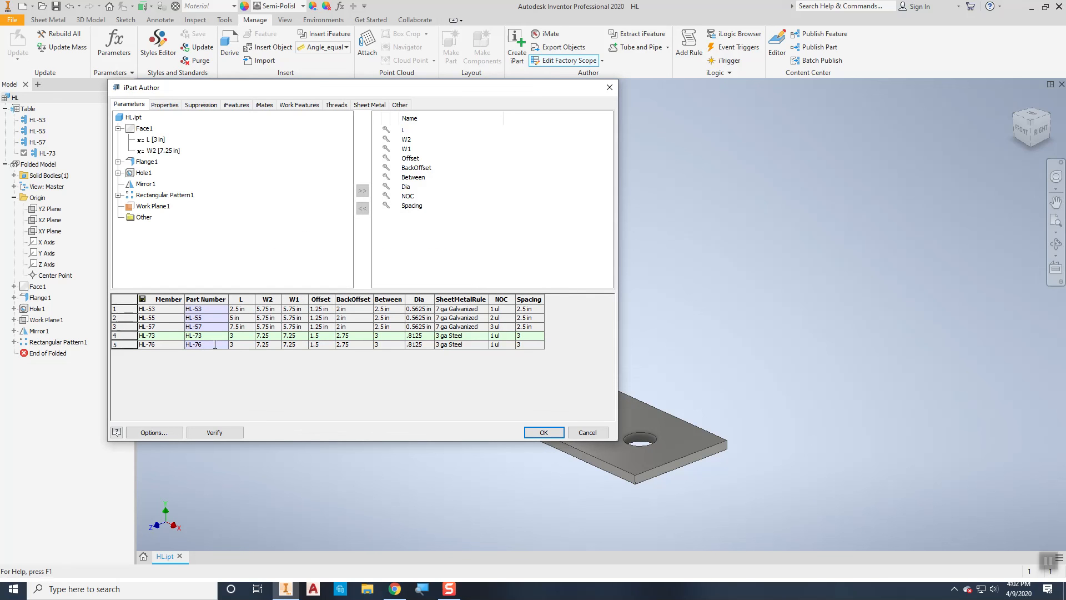
Set HL-76's L to 6 and its NOC to 2 ul in the iPart table.
click(233, 345)
drag(234, 343, 226, 347)
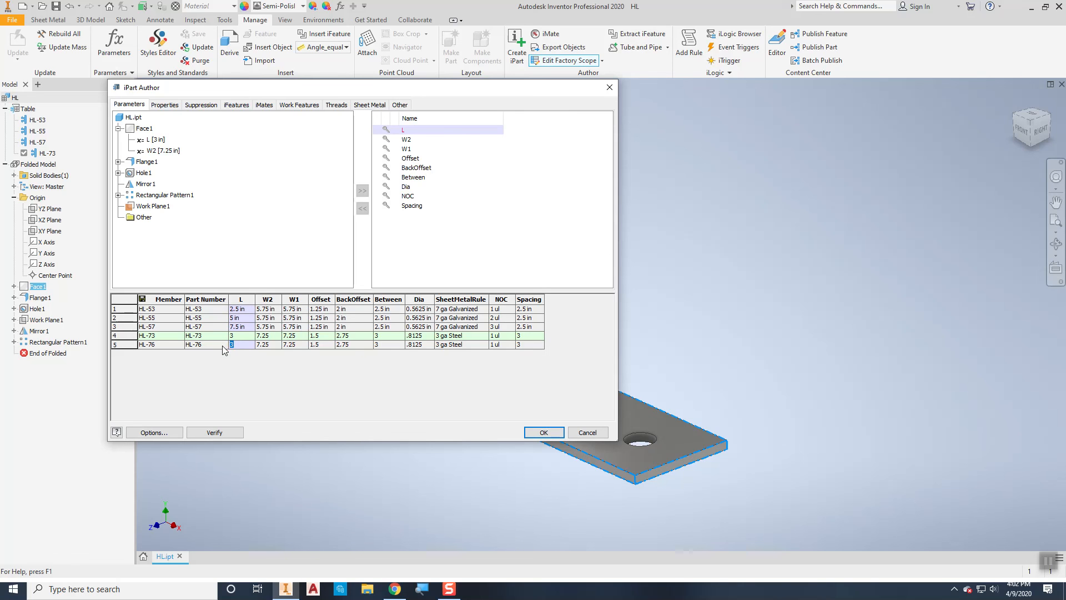
text(6)
click(491, 347)
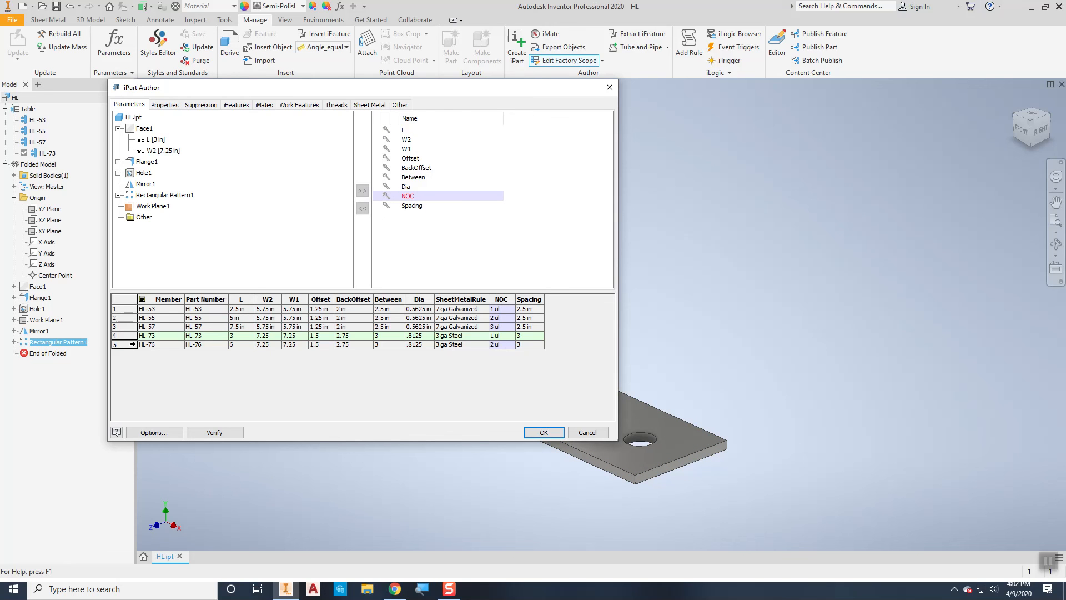
Insert a sixth iPart row based on HL-76 and set its member name and part number to HL-79.
right_click(132, 346)
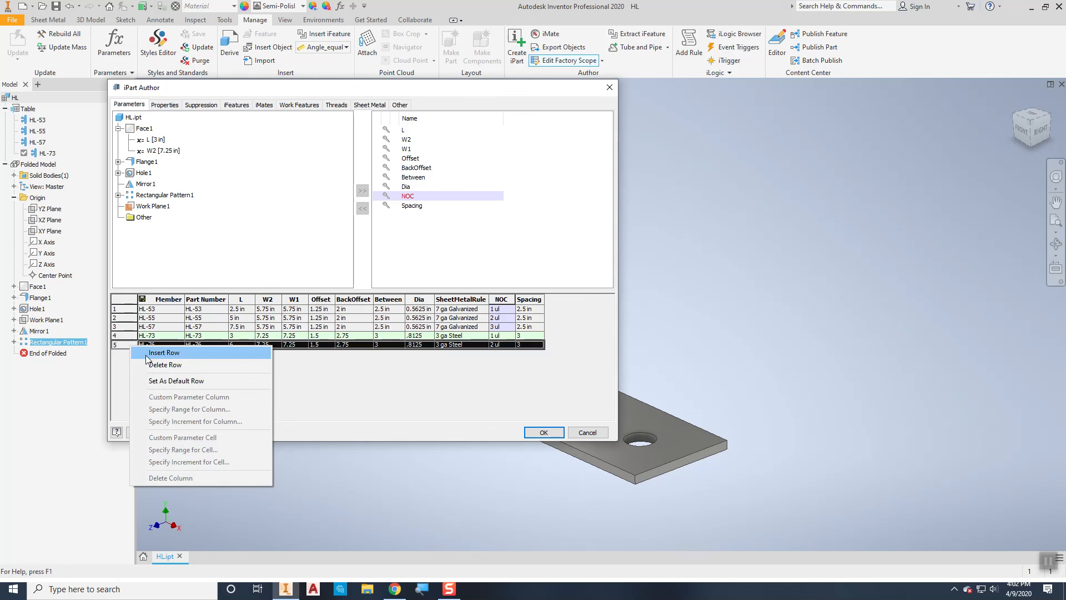
click(146, 351)
click(159, 354)
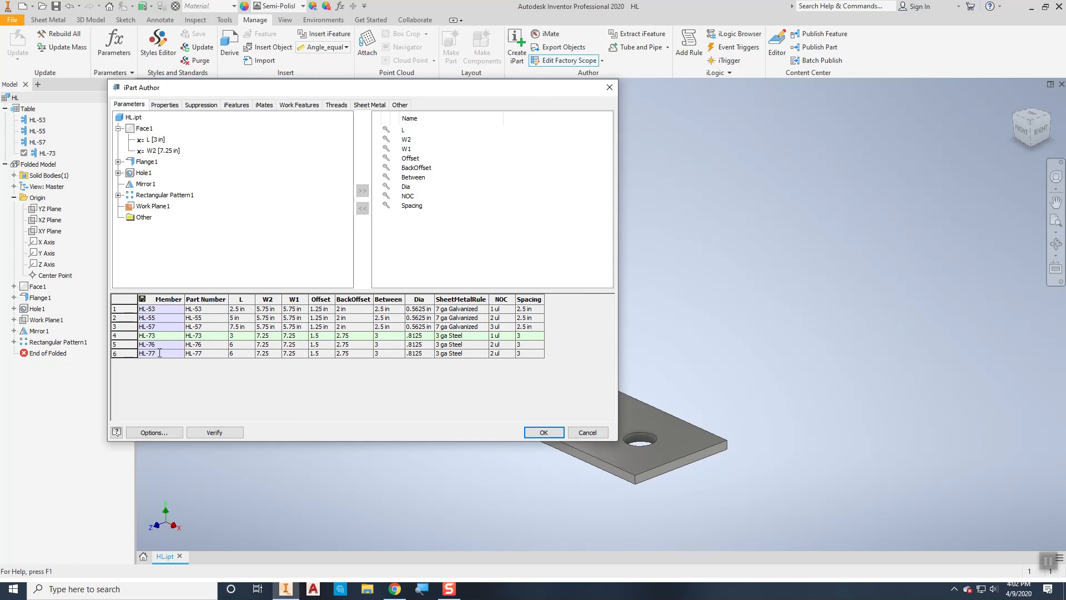
click(206, 354)
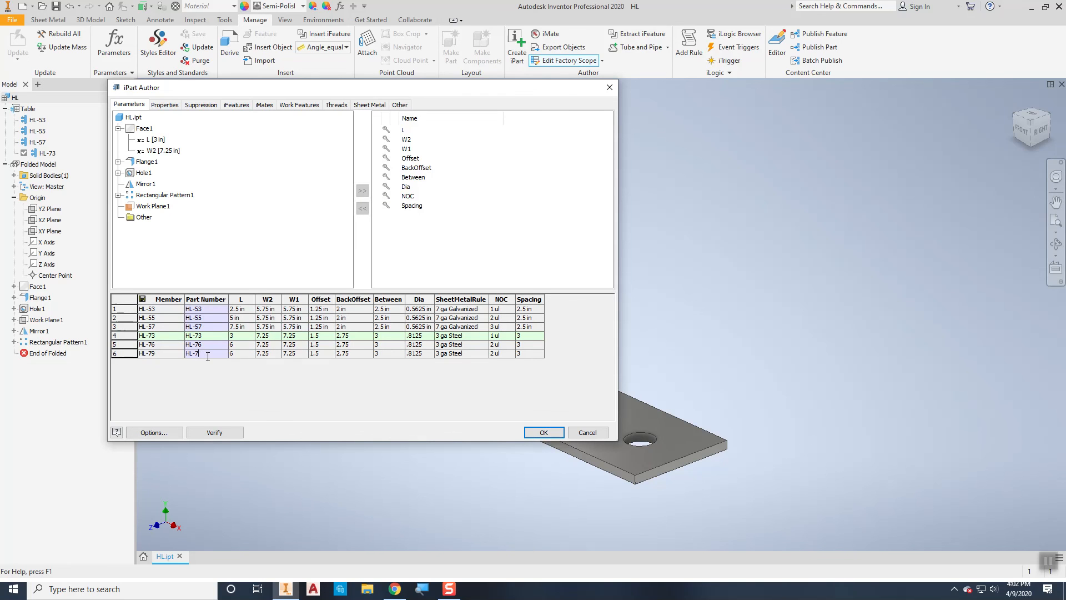
Set HL-79's L to 9 and its NOC to 3, and accept the iPart table.
click(236, 354)
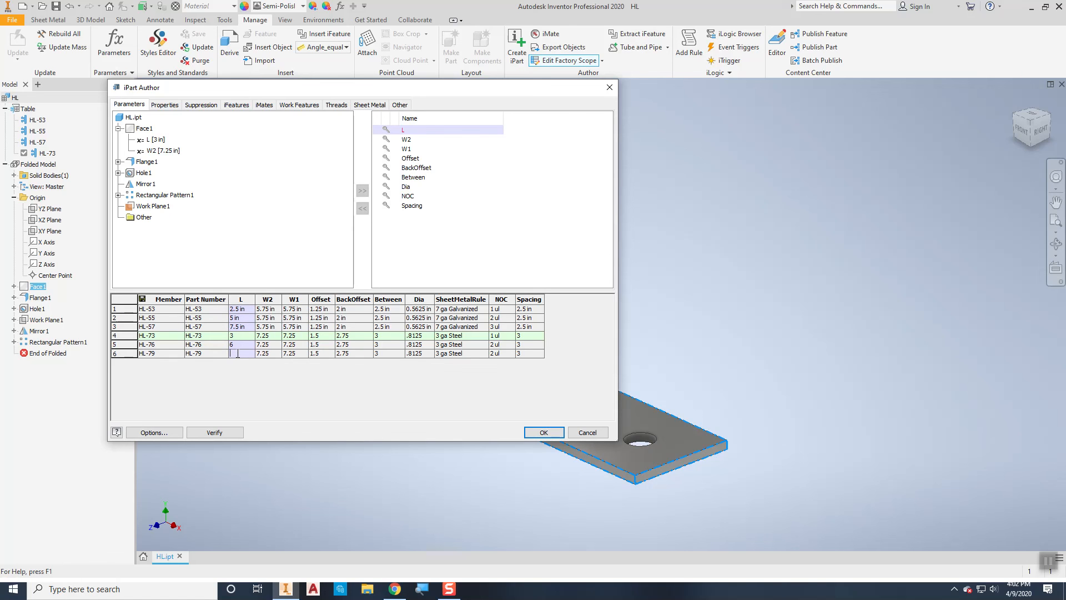
click(496, 354)
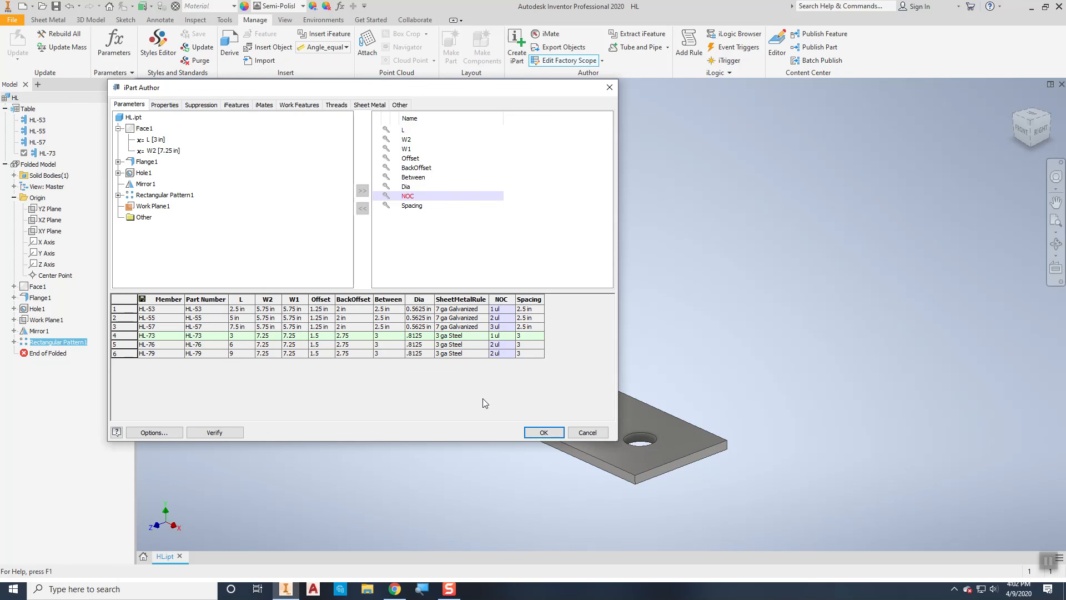
key(BackSpace)
text(3)
click(544, 433)
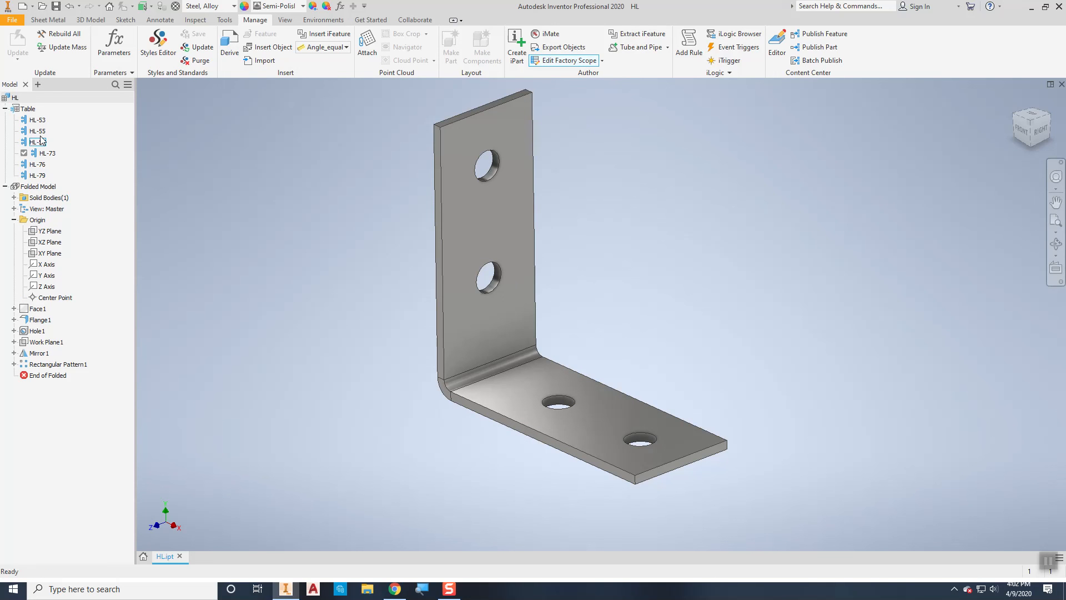
Activate HL-76 and HL-79 in turn to examine their bracket lengths and hole patterns.
click(39, 164)
double_click(39, 165)
click(43, 177)
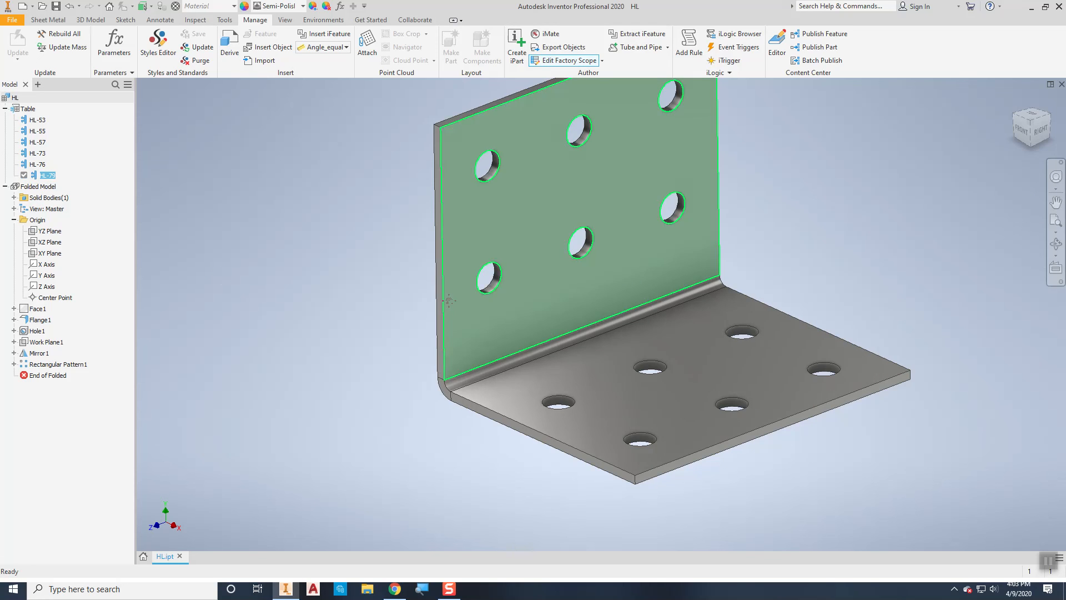
middle_drag(450, 300, 391, 383)
Make HL-53 the active iPart member again.
double_click(36, 120)
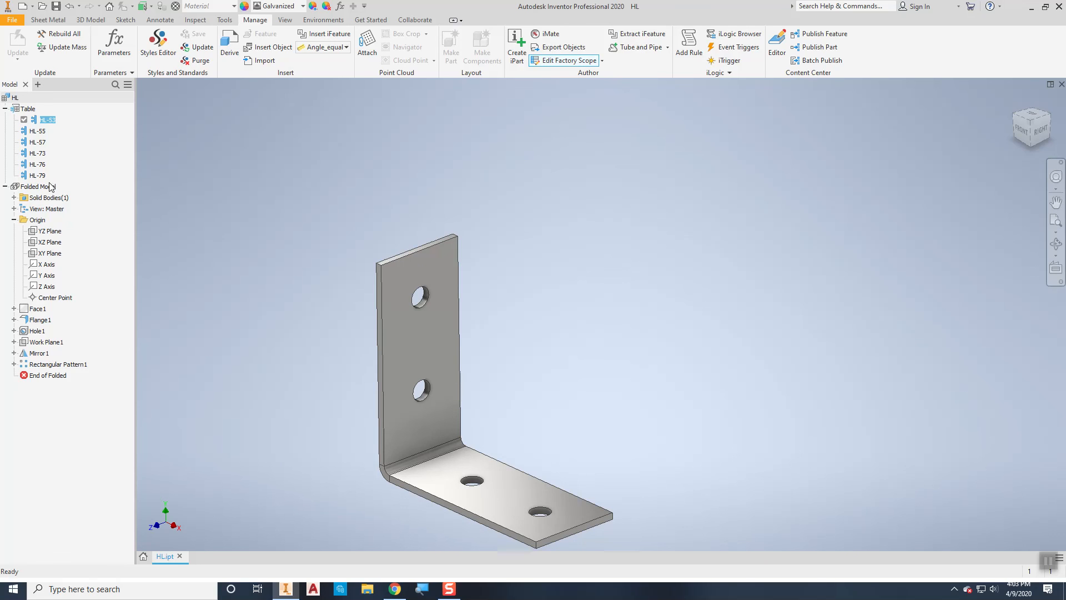
middle_drag(371, 329, 411, 271)
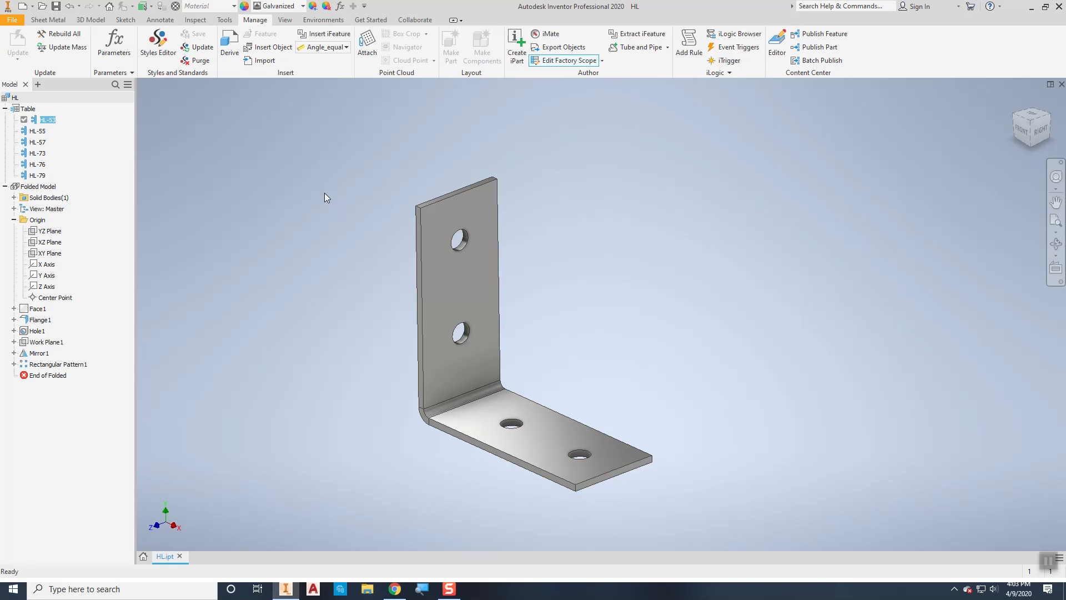
click(531, 273)
middle_drag(521, 278, 520, 280)
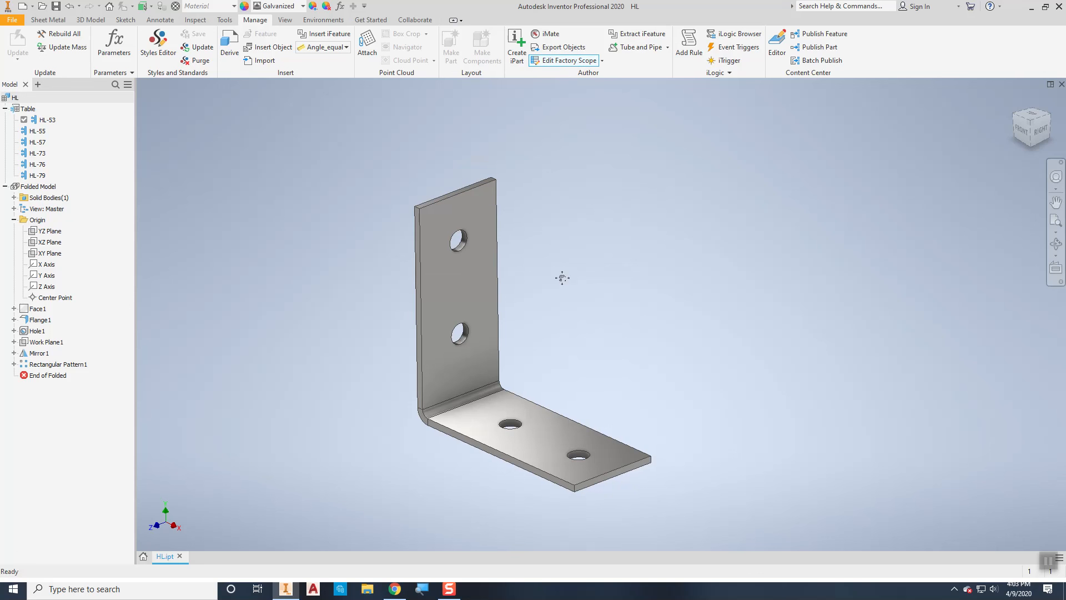
Create a new assembly file.
scroll(559, 276, down, 3)
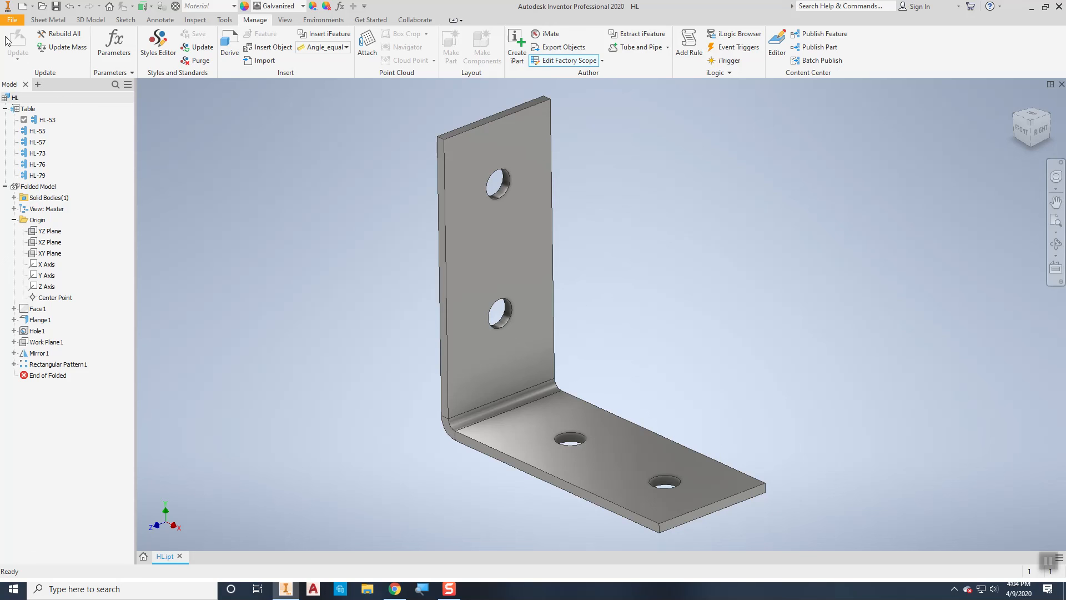
click(12, 20)
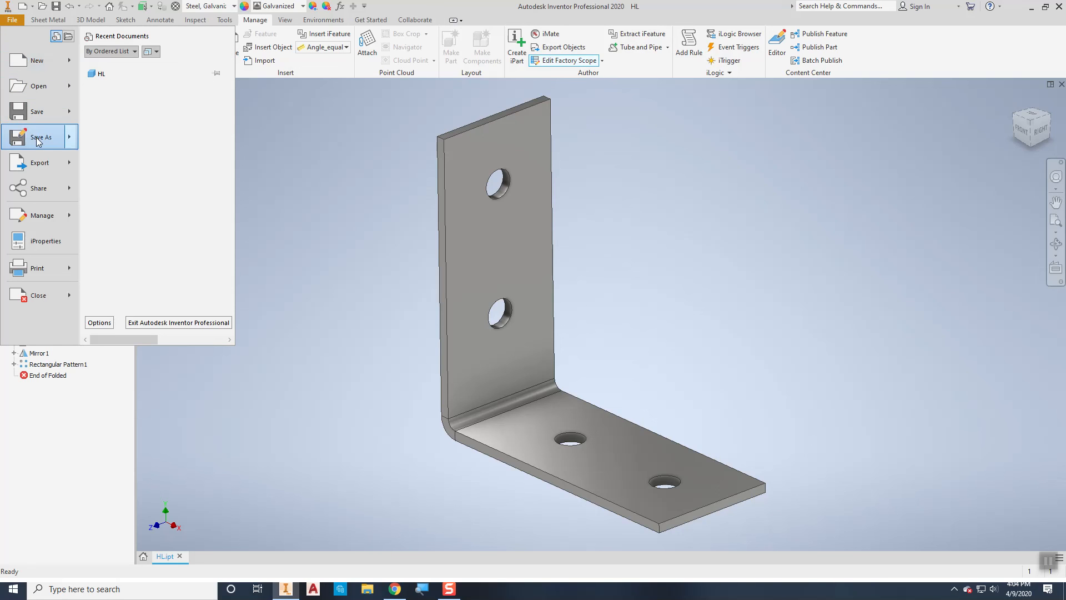
mouse_move(34, 68)
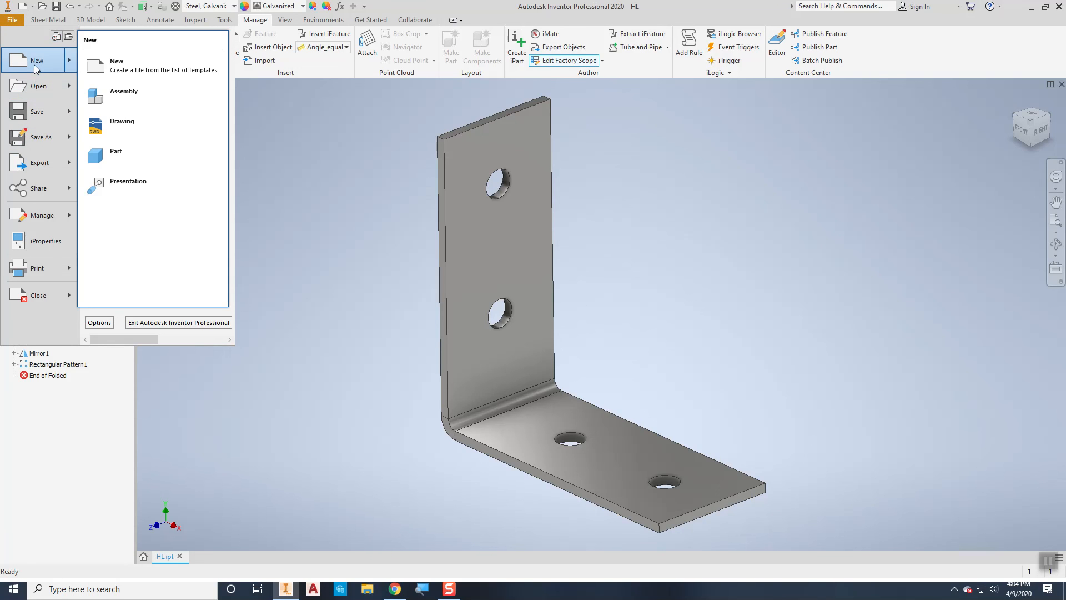
click(129, 95)
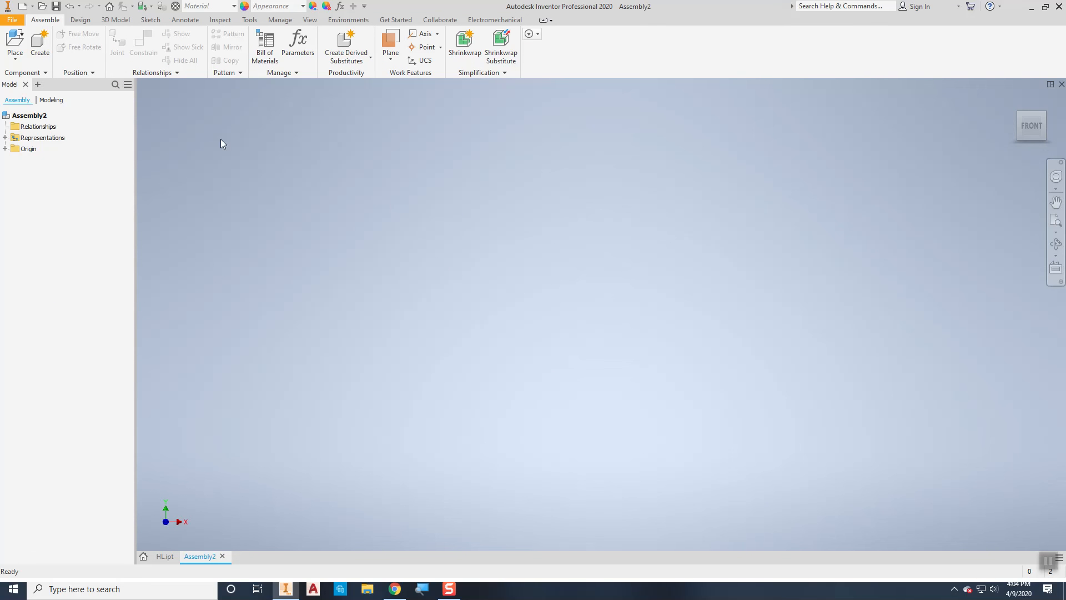
Place the HL iPart in the assembly as member HL-76, grounded at the origin.
click(15, 42)
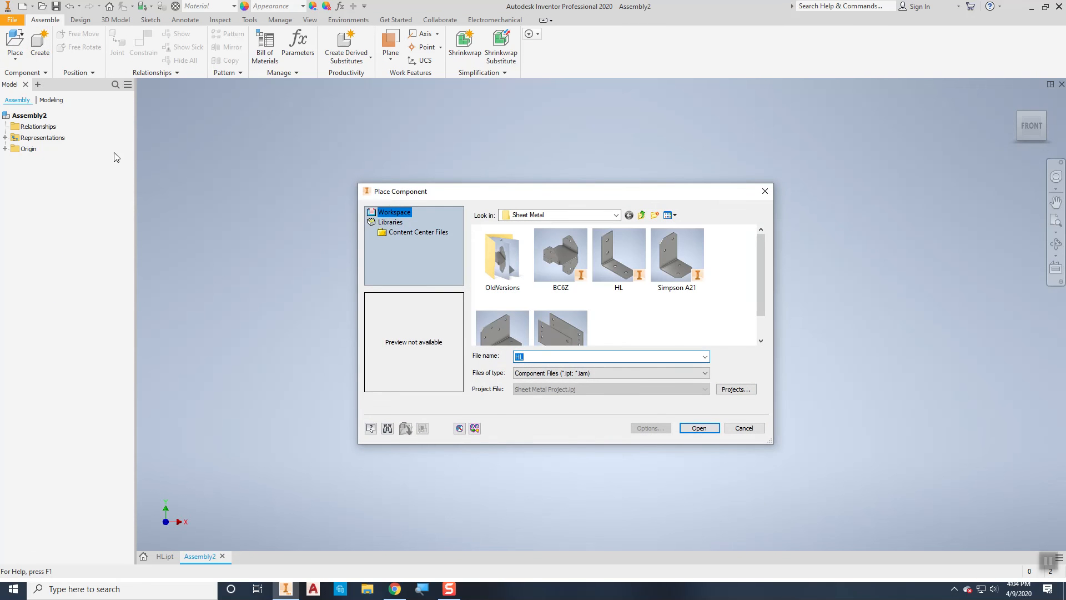
click(616, 255)
click(699, 428)
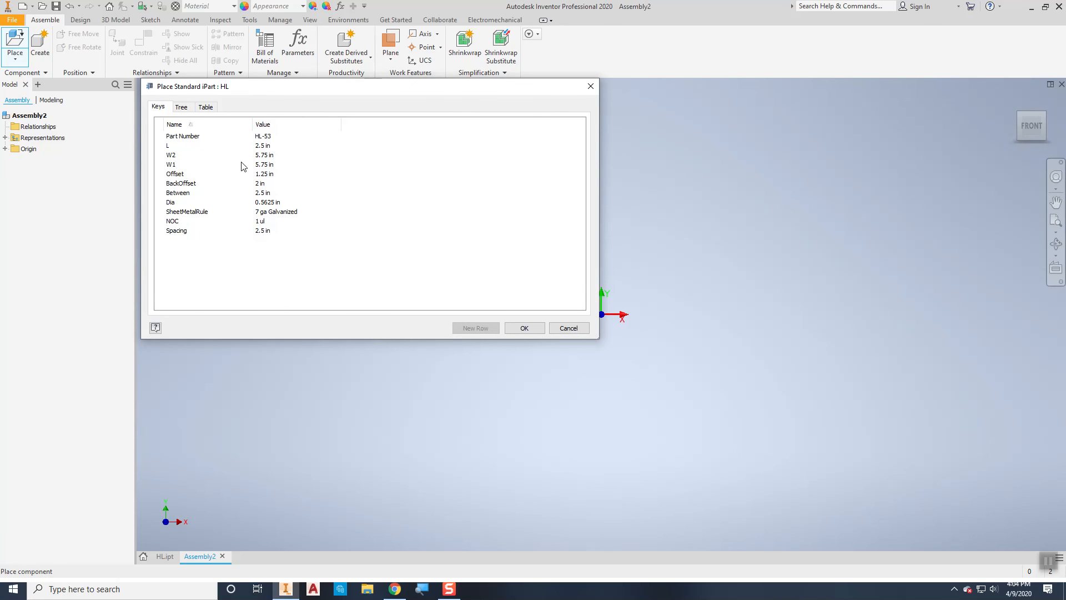
click(205, 107)
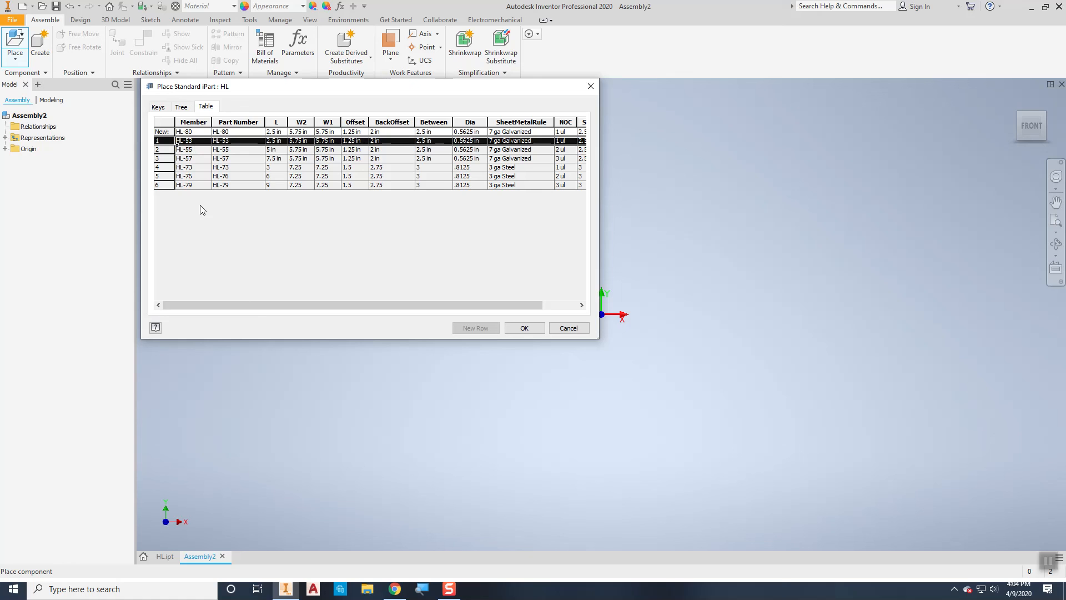
click(186, 176)
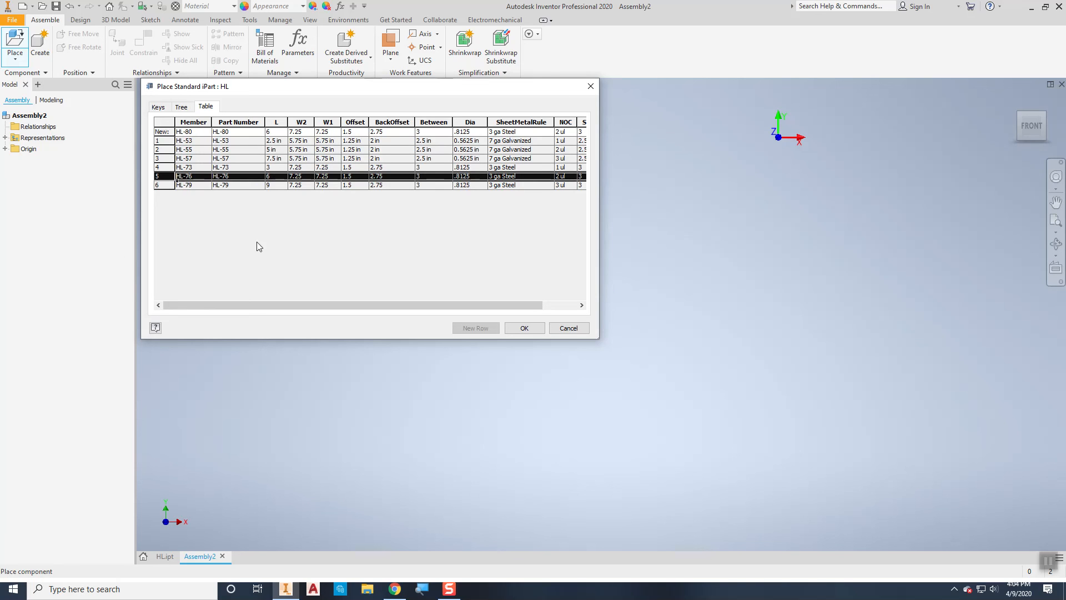
right_click(584, 375)
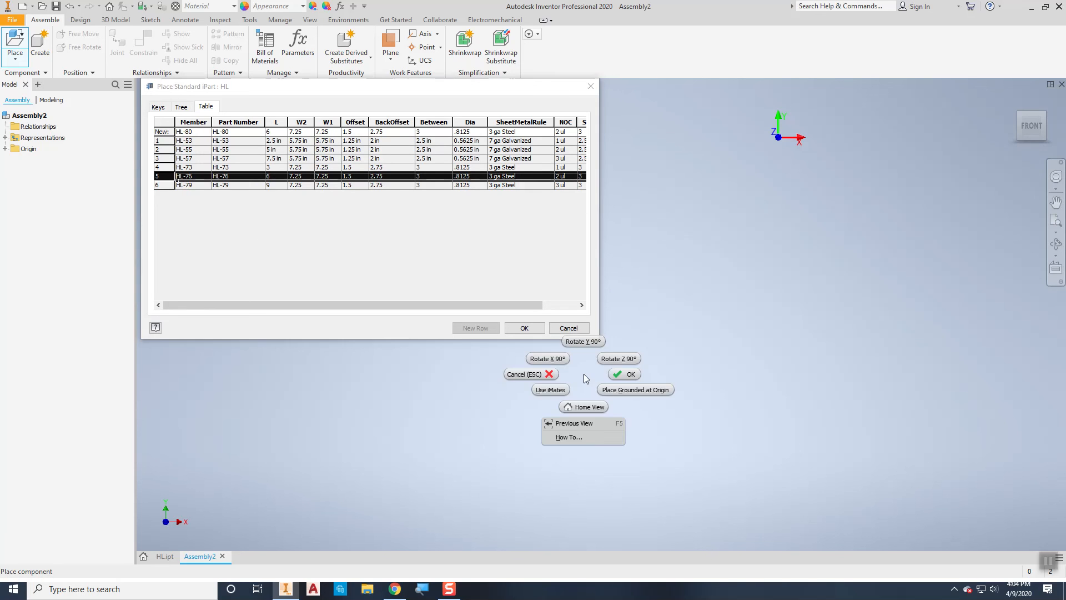
click(613, 390)
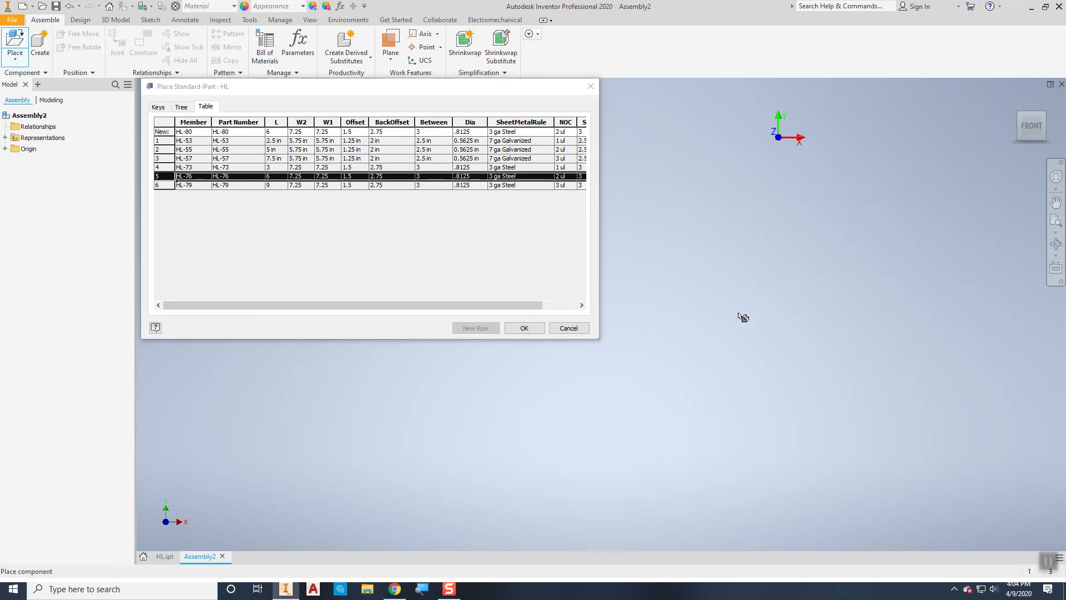
Place two more HL-76 brackets beside the grounded one and finish the placement.
scroll(783, 305, up, 2)
scroll(816, 303, down, 6)
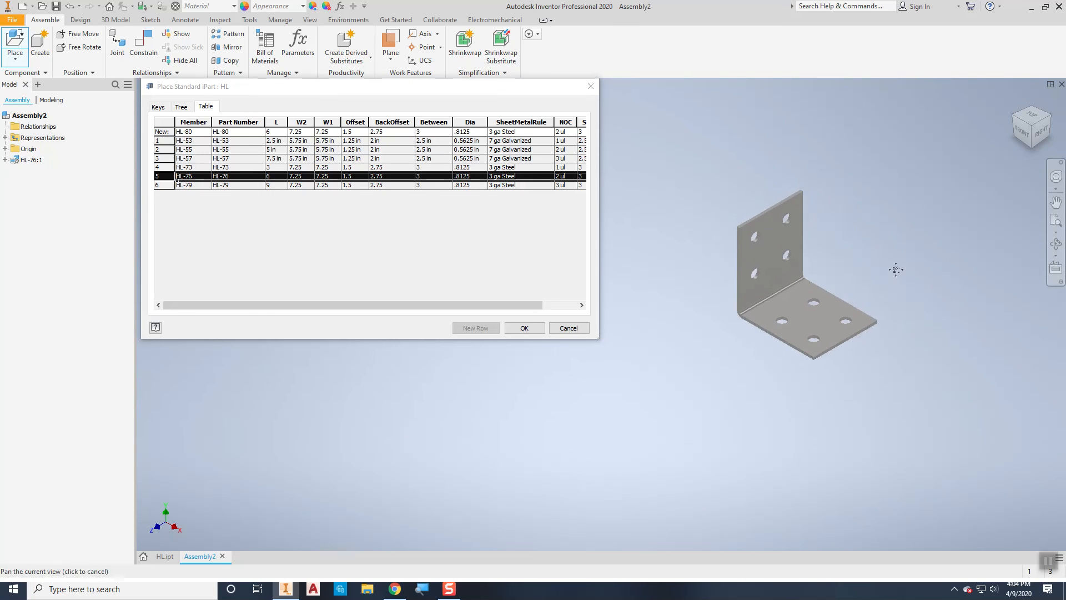
click(649, 346)
click(701, 191)
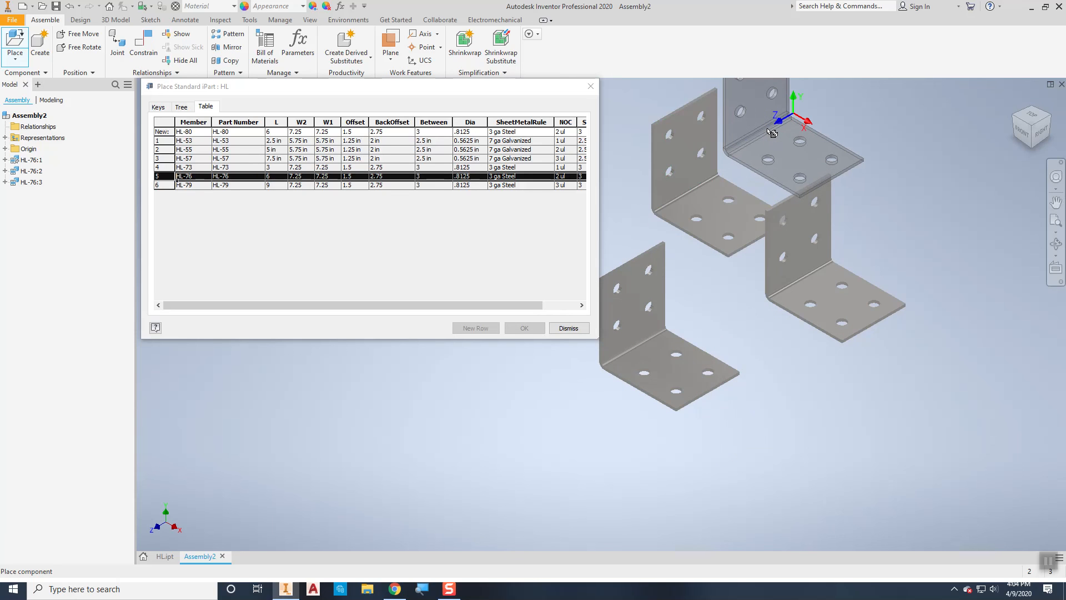
right_click(772, 132)
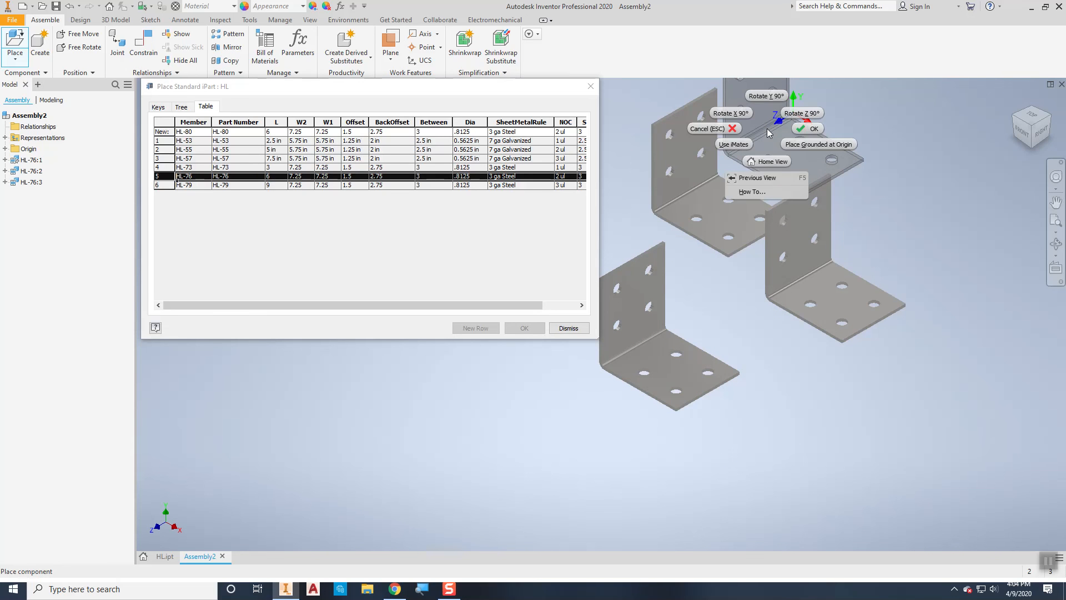
click(798, 130)
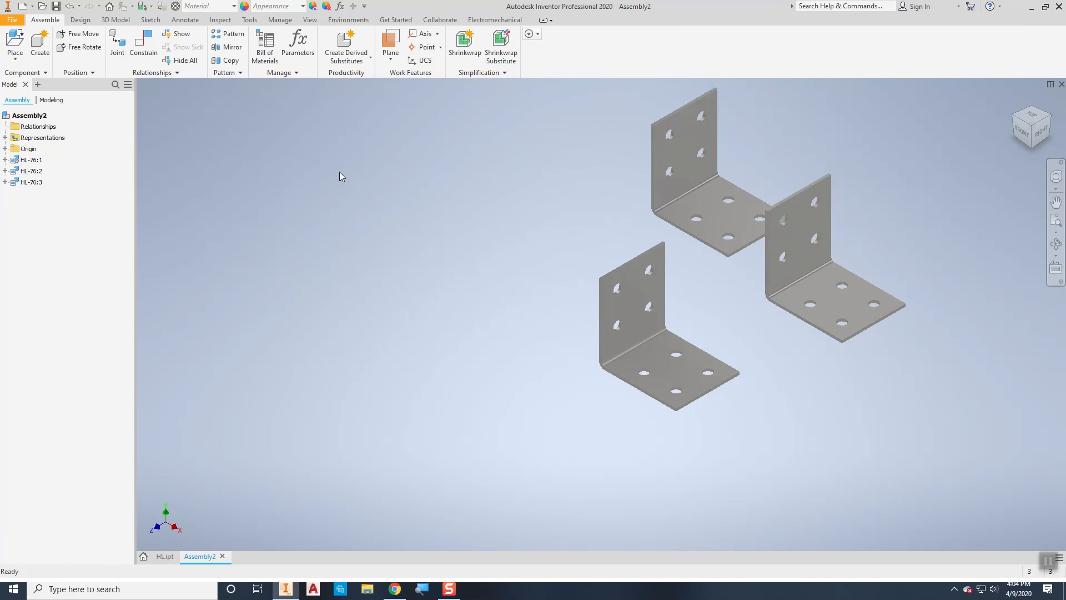
Start placing the HL iPart again and insert two HL-53 brackets in front of the HL-76 brackets.
key(p)
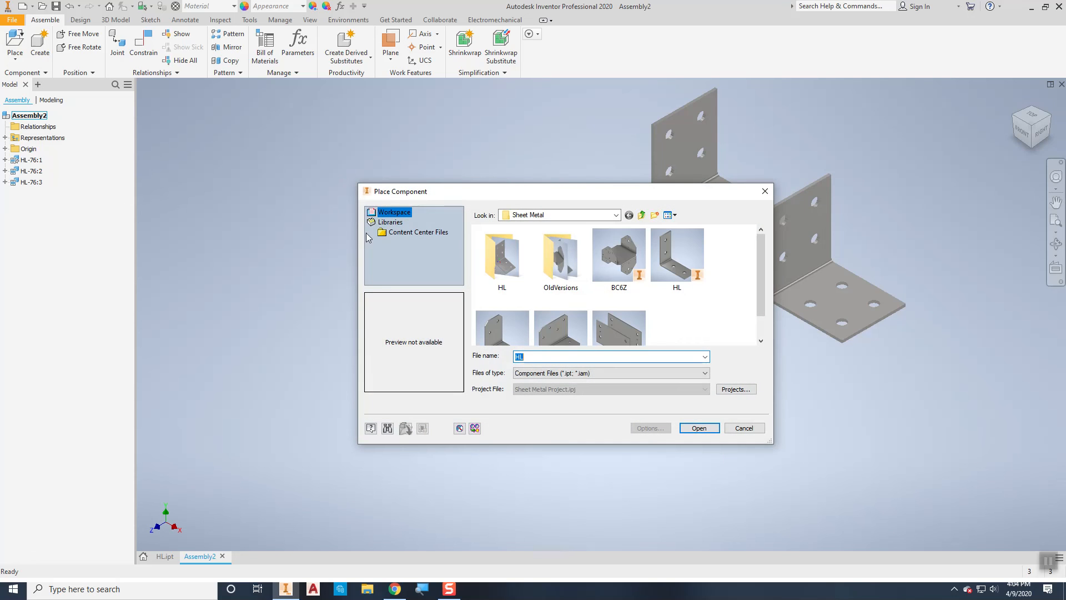
click(671, 272)
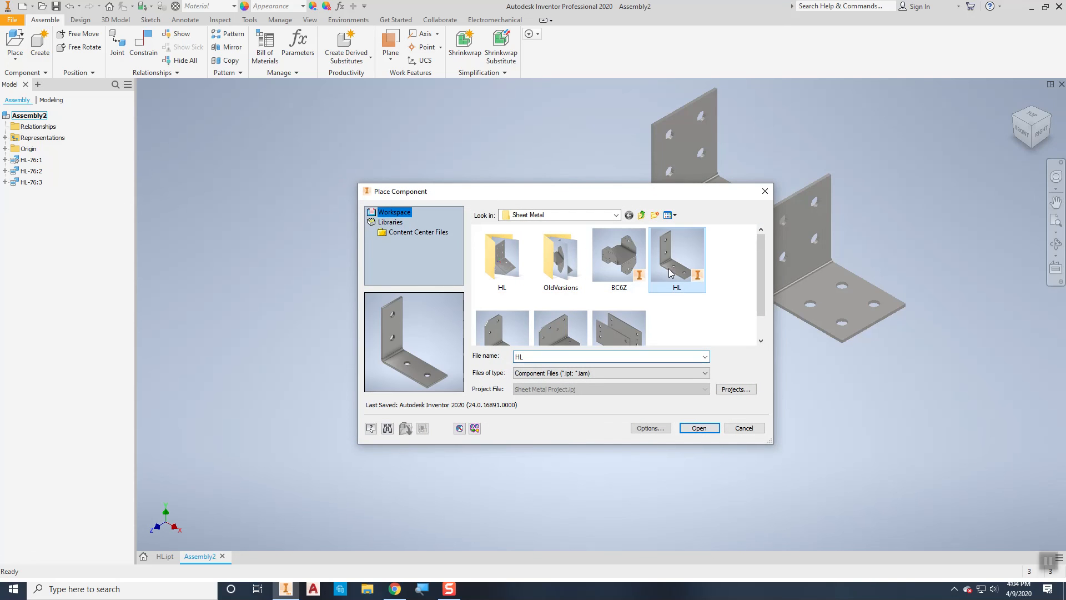
click(695, 428)
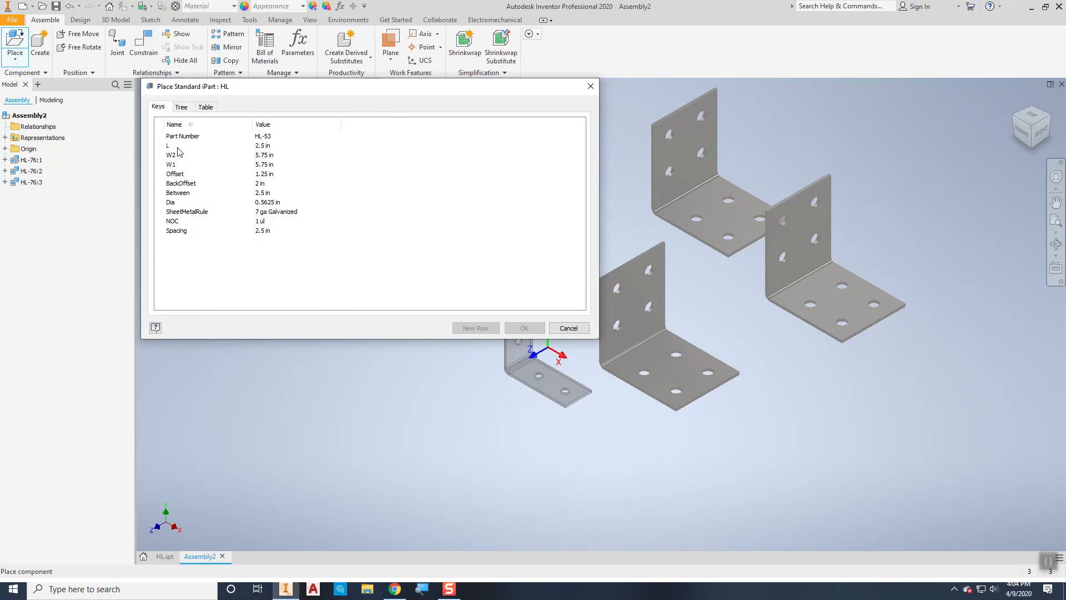
click(205, 107)
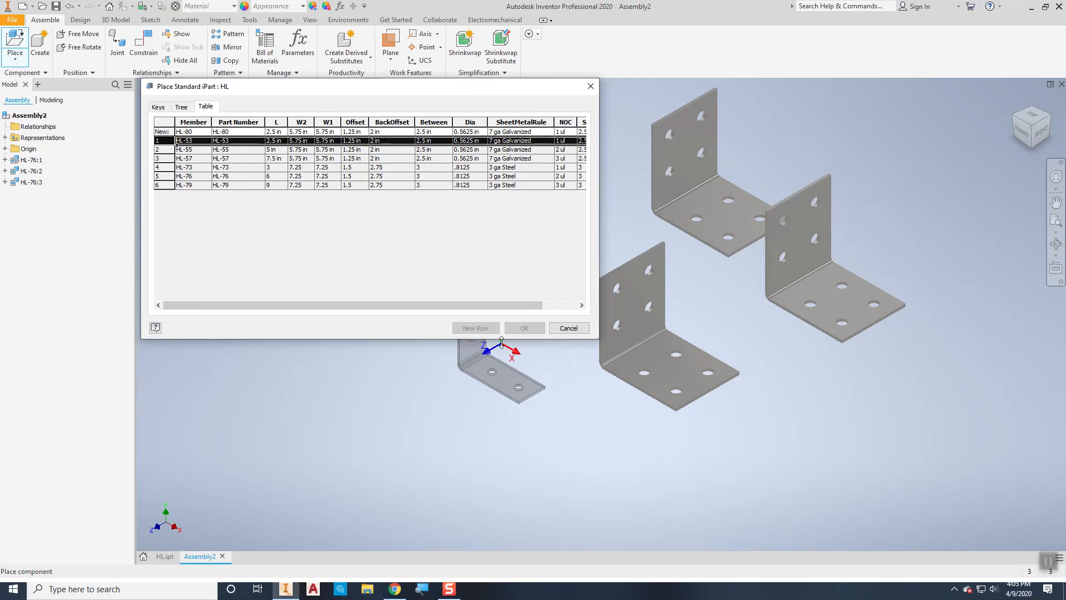
click(473, 459)
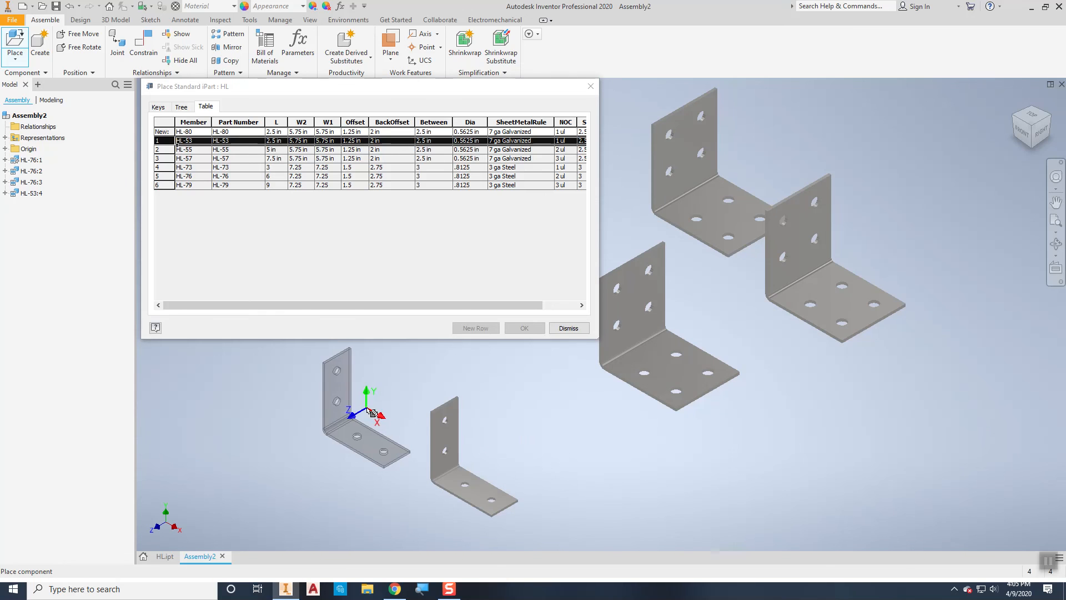
click(372, 413)
Switch the placed member to HL-57, insert two of these brackets in free space and finish the placement.
click(193, 160)
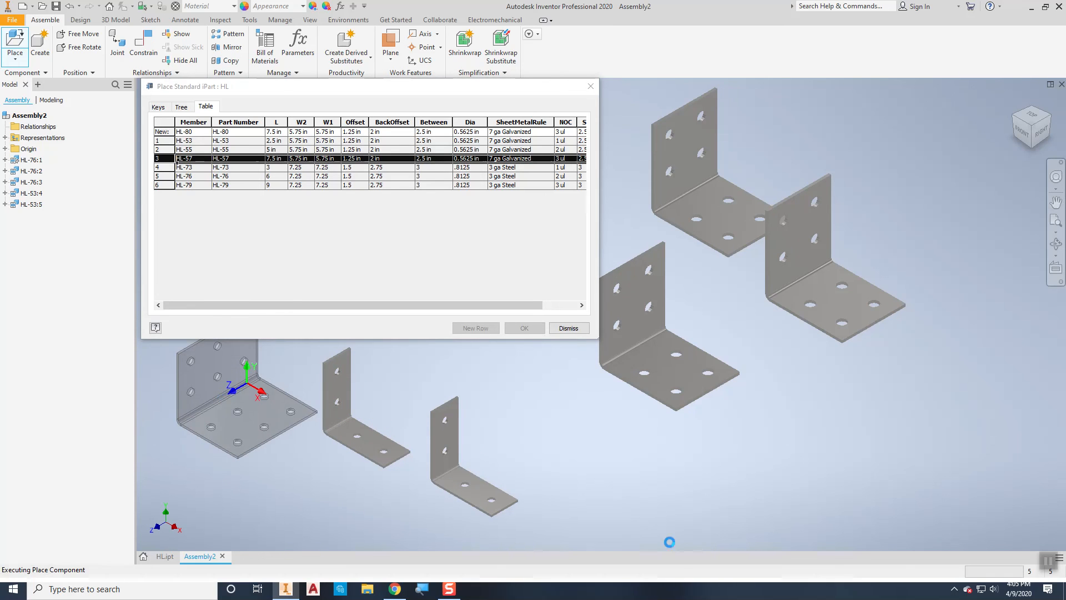
click(669, 468)
right_click(747, 457)
click(783, 456)
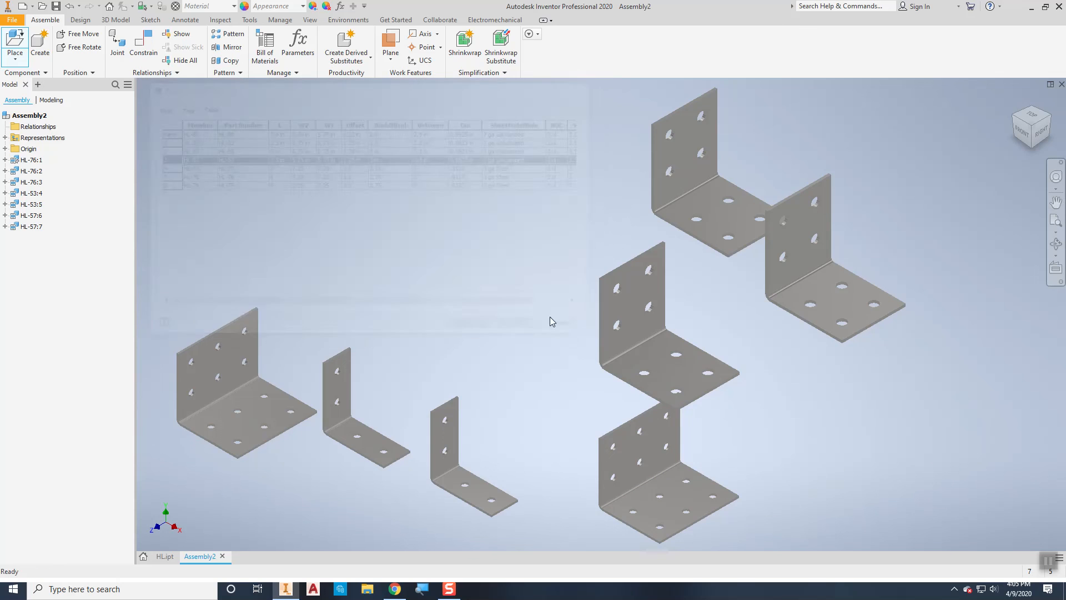